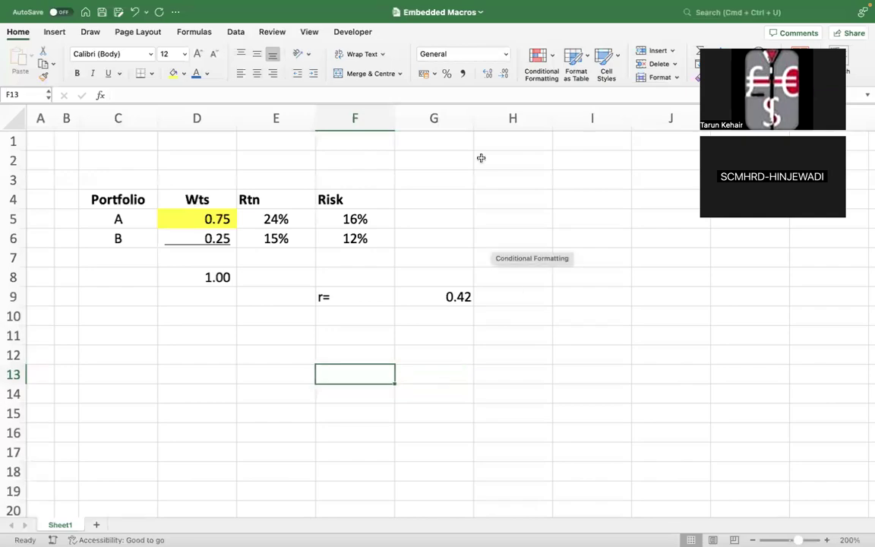
Step: Label cell E13 'Portfolio Rtn ='
key("XF86MonBrightnessDown")
left_click(254, 376)
type("Portfolio;")
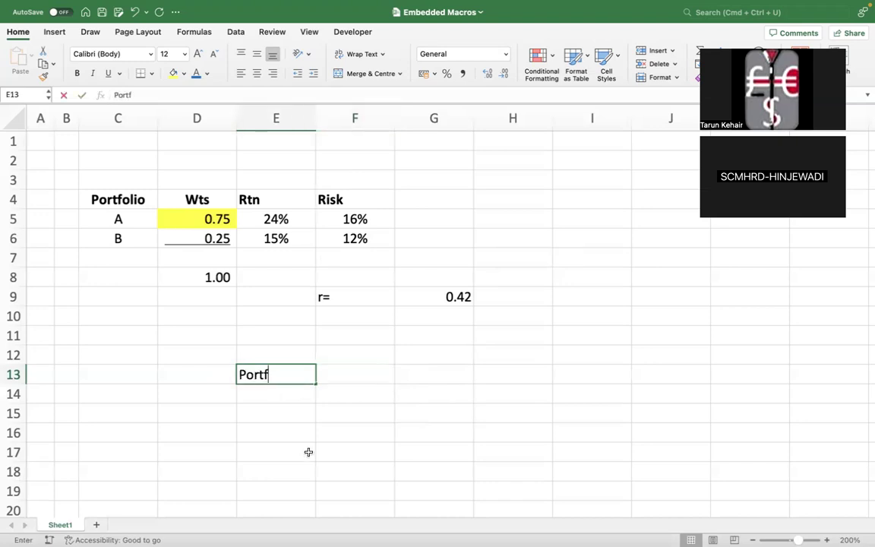
key("BackSpace")
key("BackSpace")
type("Rtn =")
key("Tab")
key("Tab")
Step: Enter =SUMPRODUCT(D5:D6,E5:E6) in G13 to compute the weighted return
type("=sumproduct(")
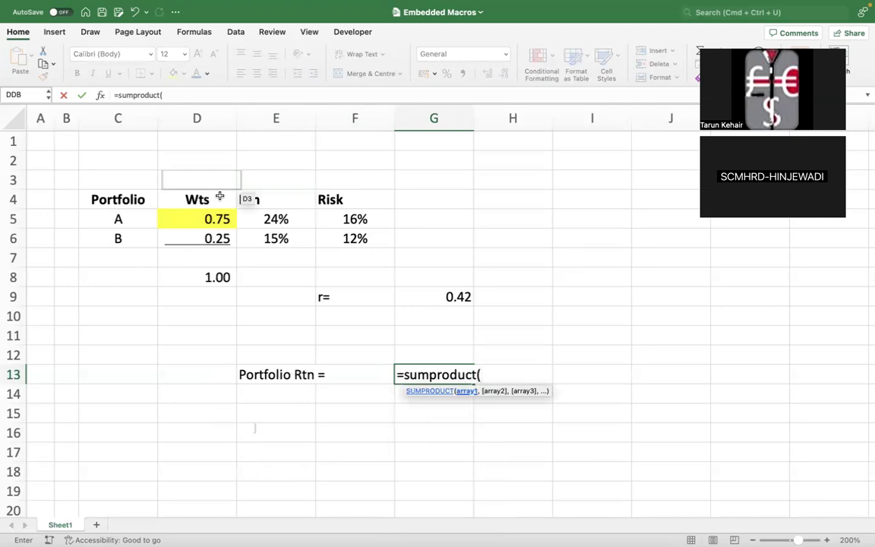
left_click_drag(205, 217, 204, 230)
type(",")
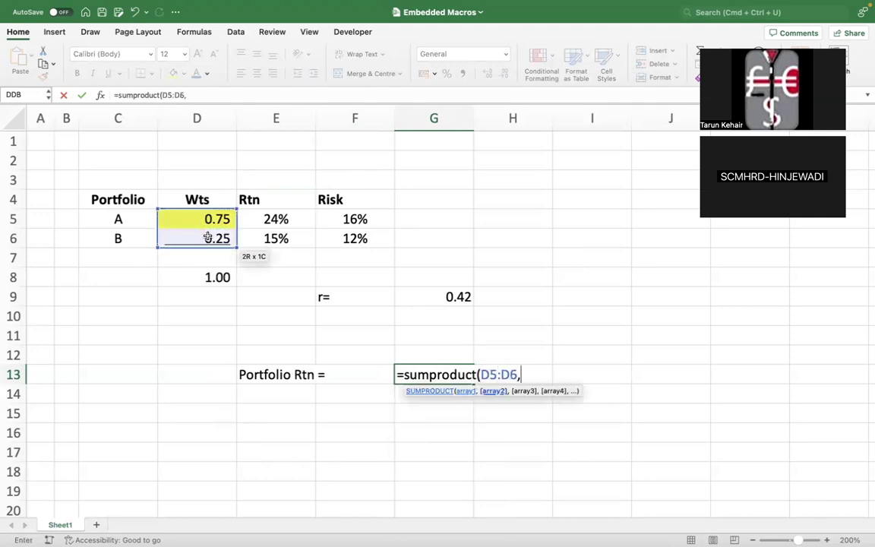
left_click(271, 219)
left_click_drag(270, 220, 273, 238)
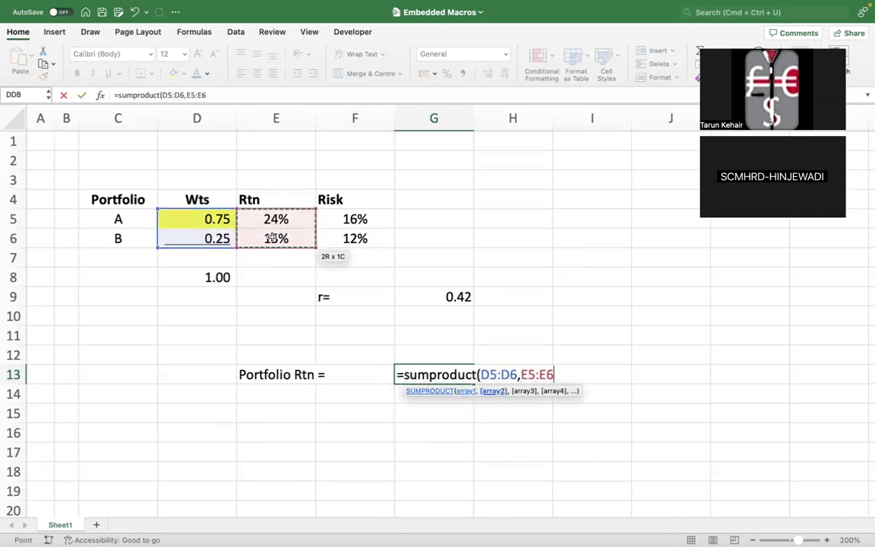
type(")")
key("Return")
Step: Format G13 as a percentage with two decimals, showing 21.75%
key("Up")
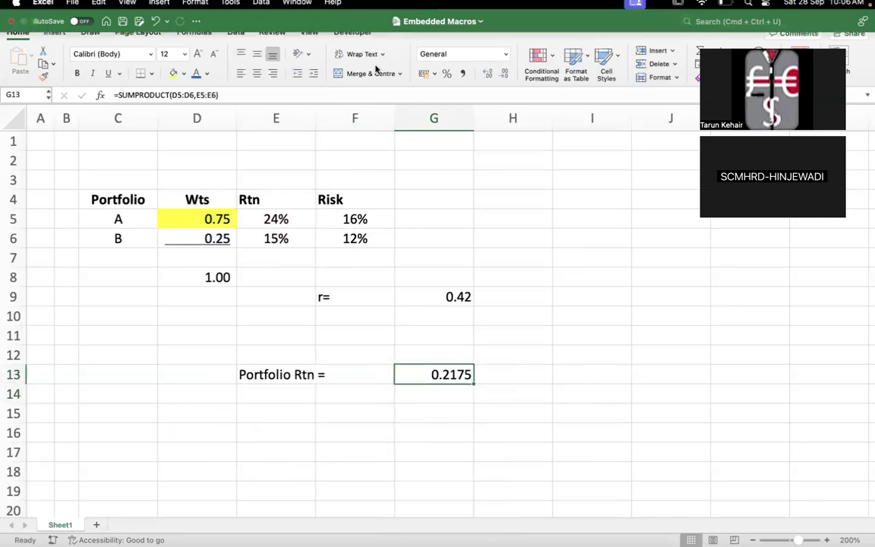
left_click(447, 74)
left_click(488, 72)
left_click(488, 72)
left_click(285, 408)
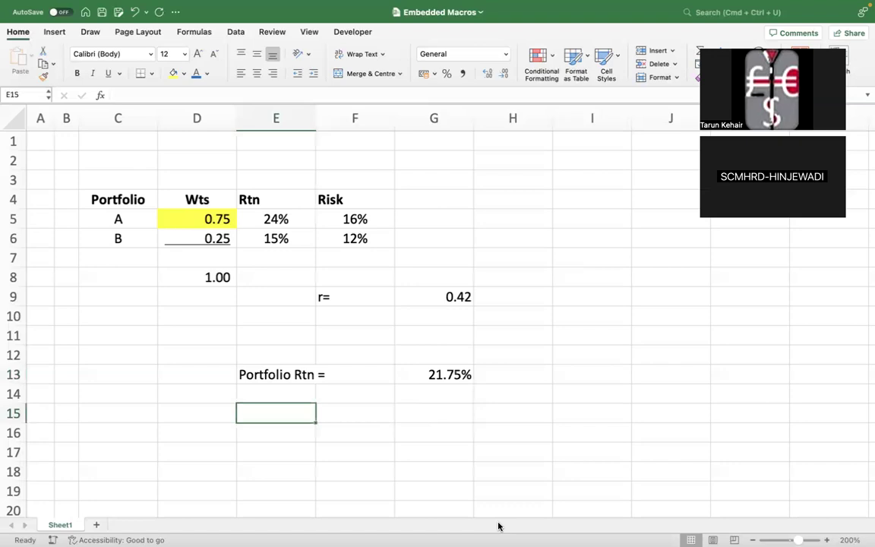
Step: Label cell E15 'Portfolio Risk ='
type("Port")
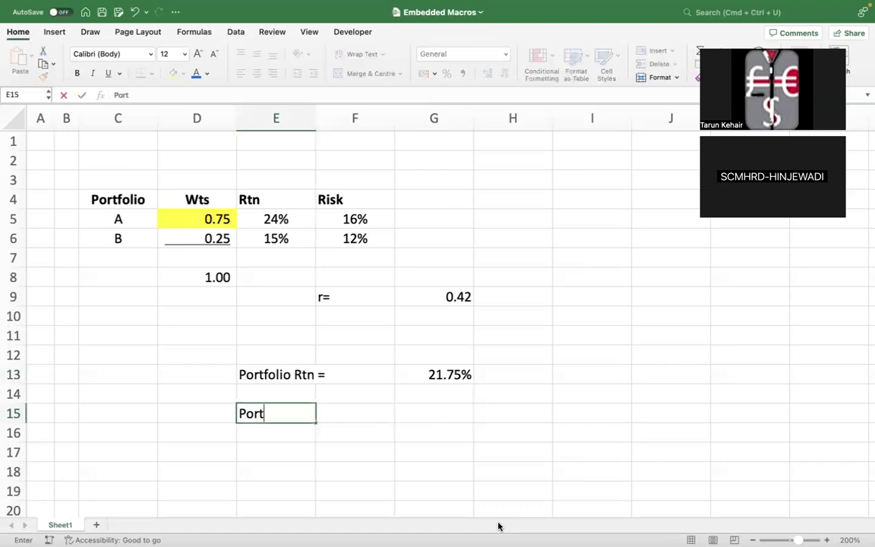
type("folio Risik")
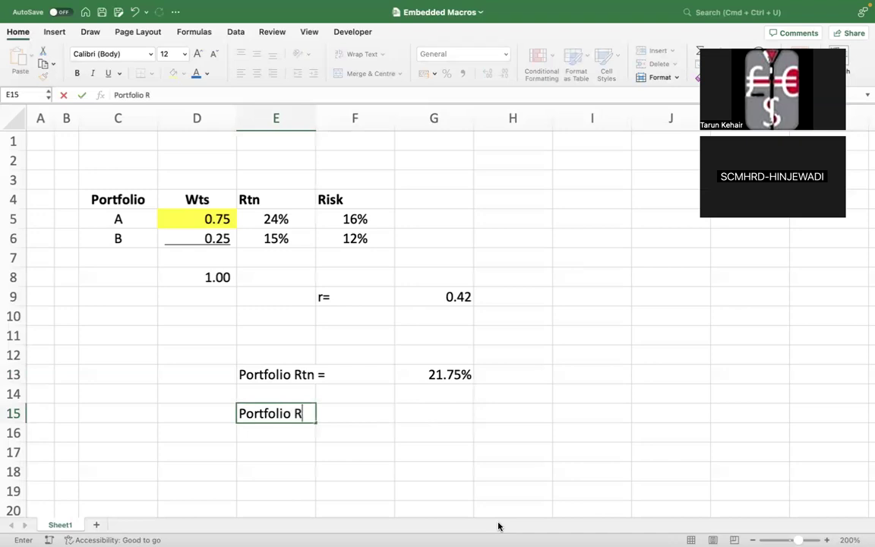
key("BackSpace")
key("BackSpace")
type("k =")
key("Tab")
key("Tab")
Step: Start G15's formula =SQRT(D5^2*F5^2+D6^2*F6^2+2* with both variance terms
type("=")
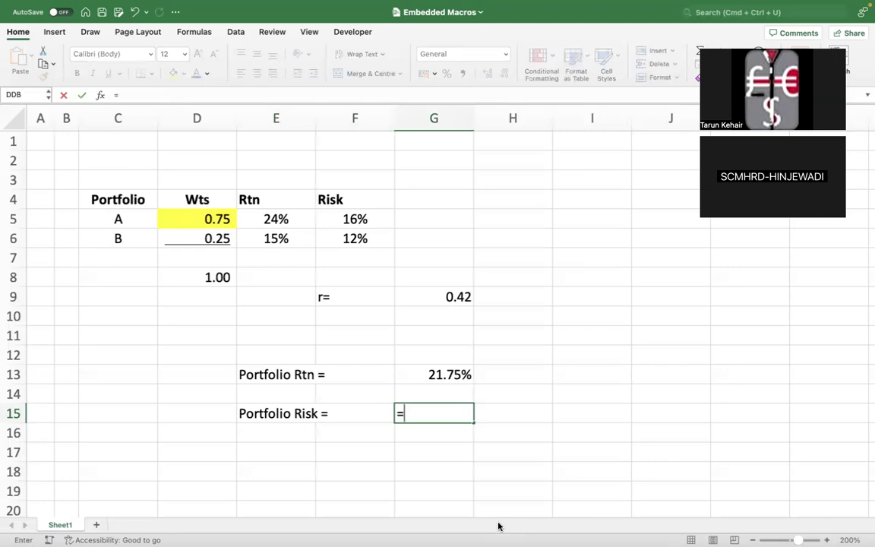
type("sqrt(")
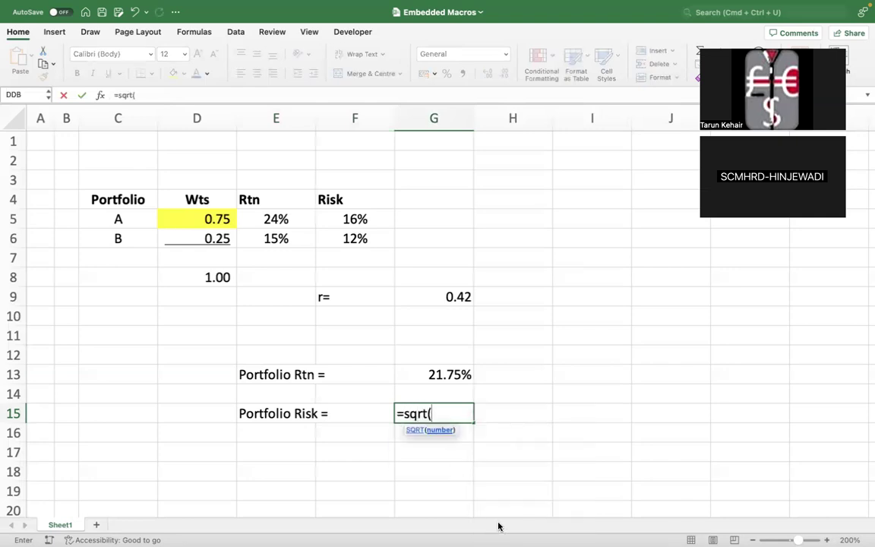
left_click(210, 218)
type("^2*")
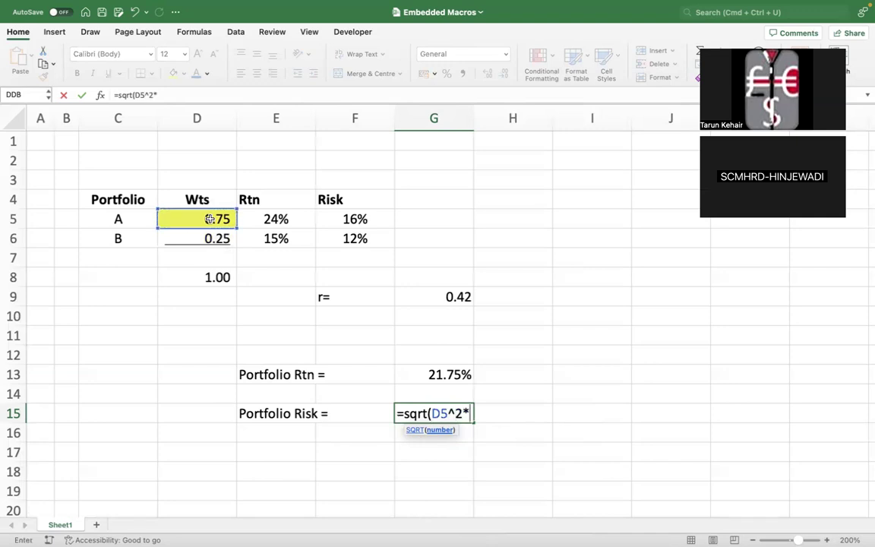
left_click(330, 216)
type("^")
type("2+")
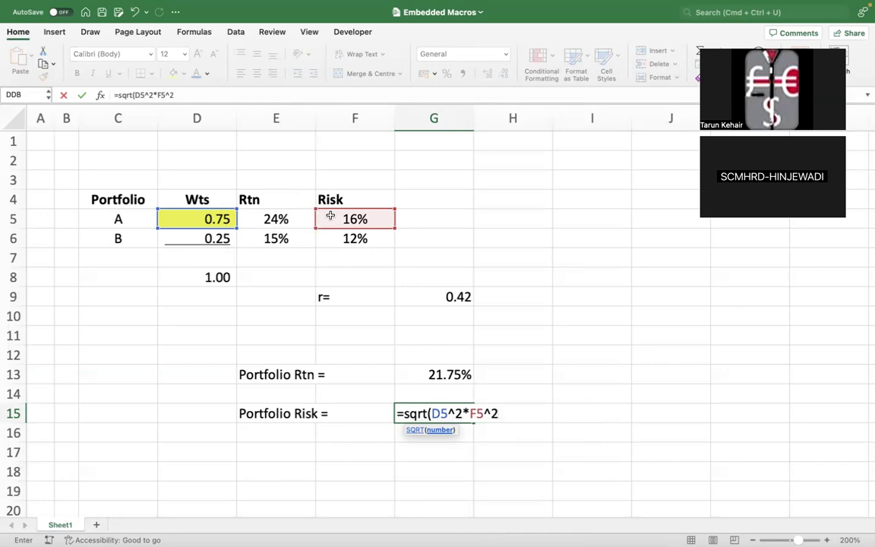
left_click(201, 234)
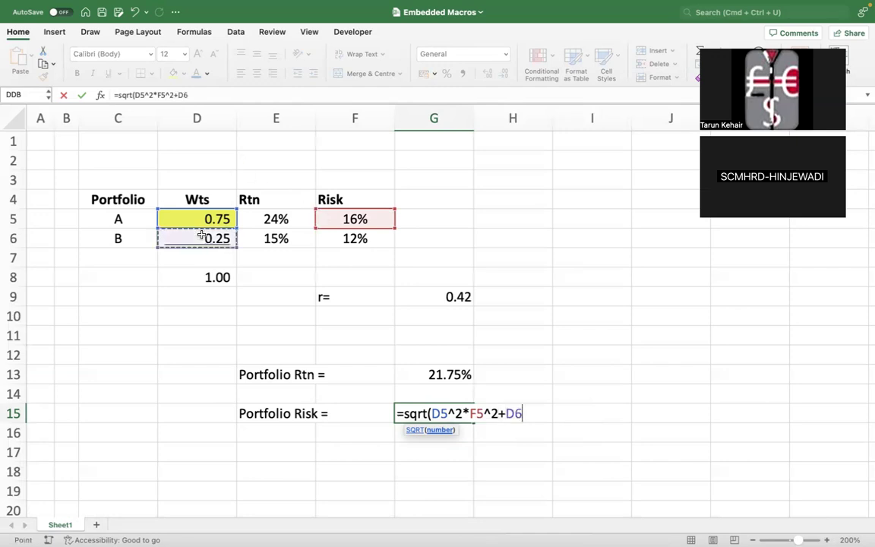
type("^2*")
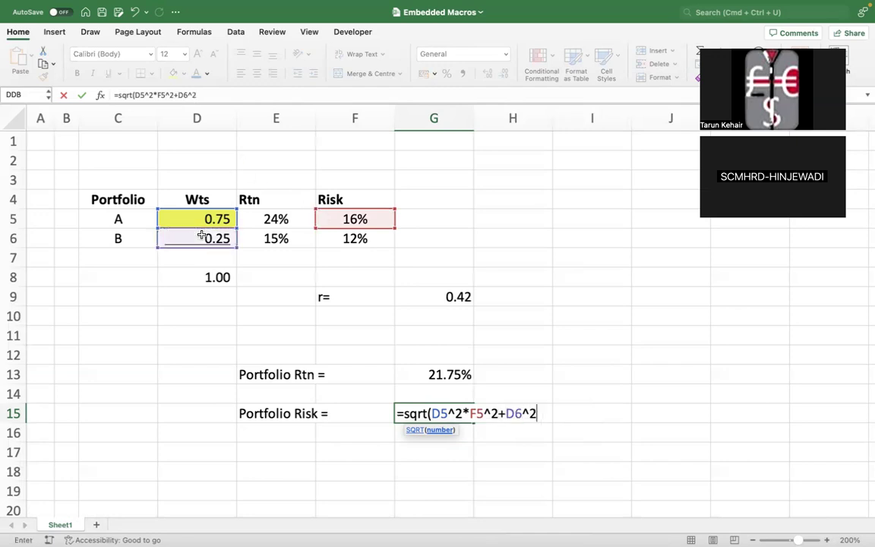
left_click(354, 238)
type("^2")
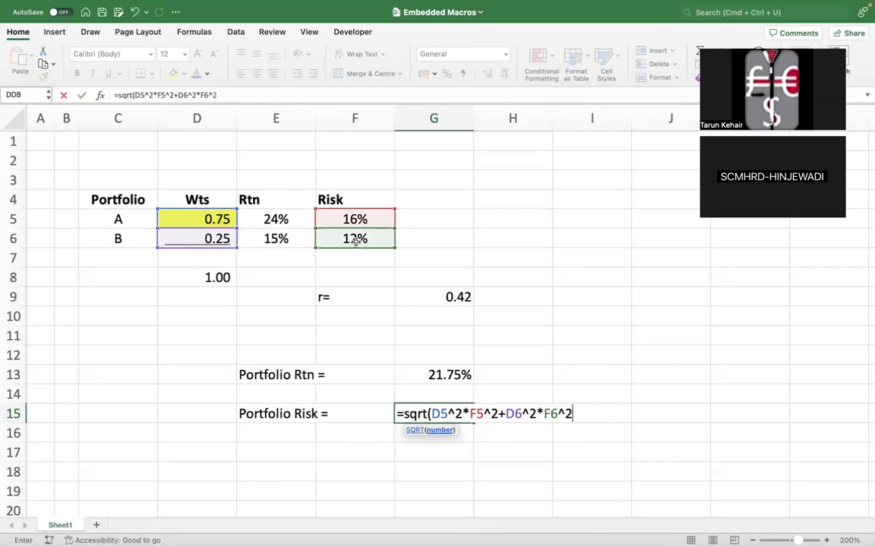
type("+2*")
Step: Finish the covariance term D5*D6*F5*F6*G9 and enter the risk formula
left_click(176, 219)
type("*")
left_click(178, 242)
type("*")
left_click(339, 218)
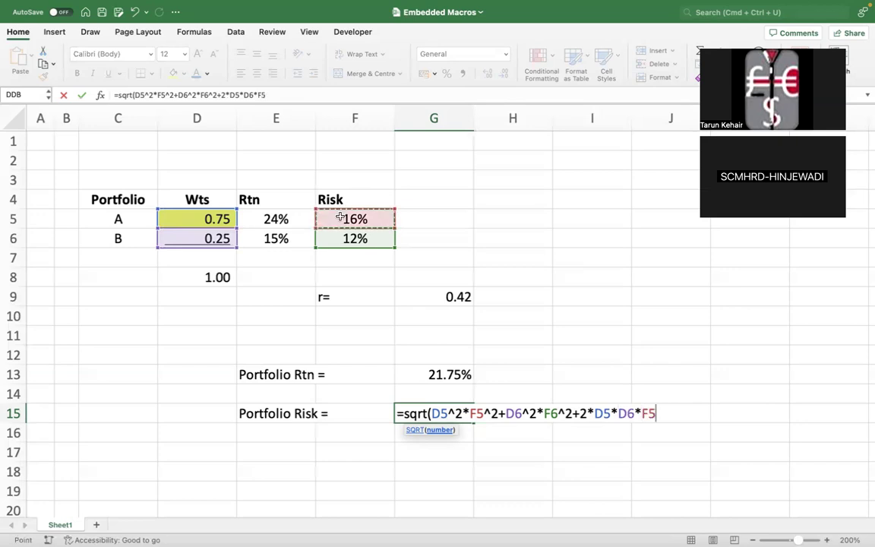
type("*")
left_click(339, 238)
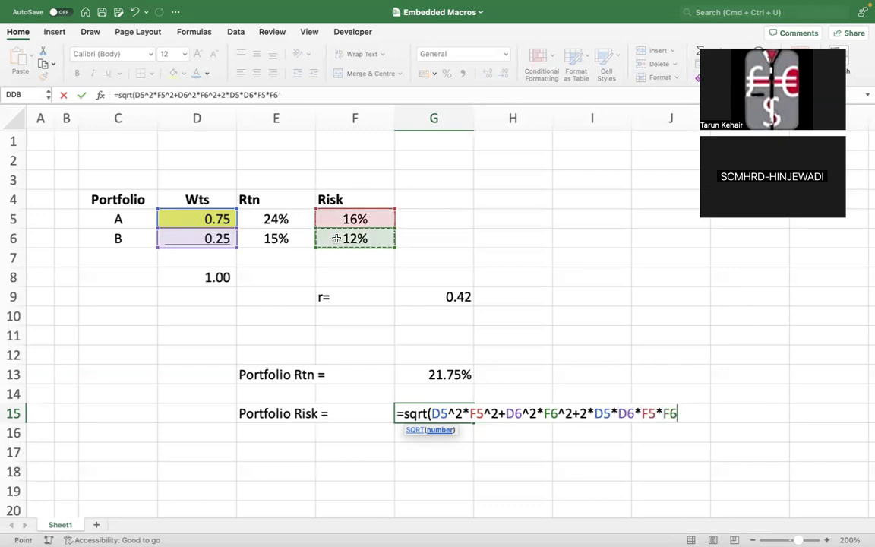
type("*")
left_click(416, 287)
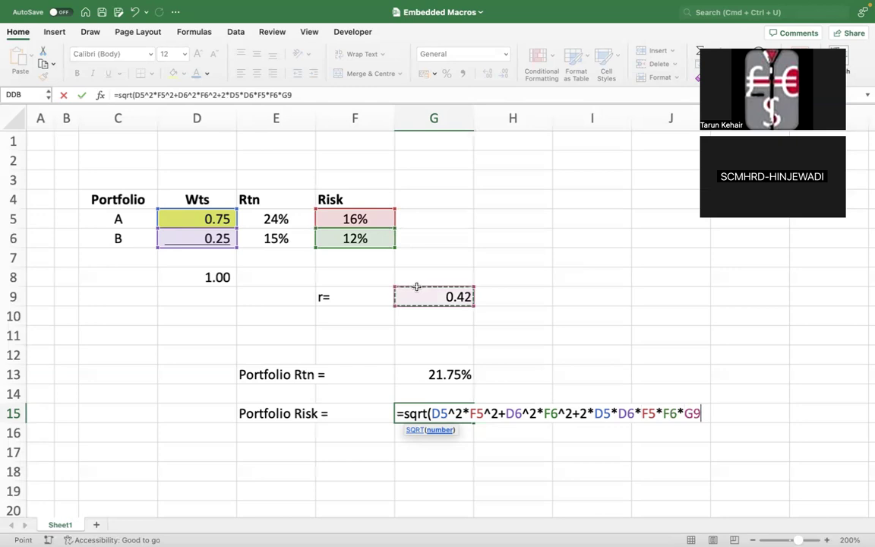
type(")")
key("Return")
Step: Format G15 as a percentage with two decimals, showing 13.54%
key("Up")
key("Left")
key("Left")
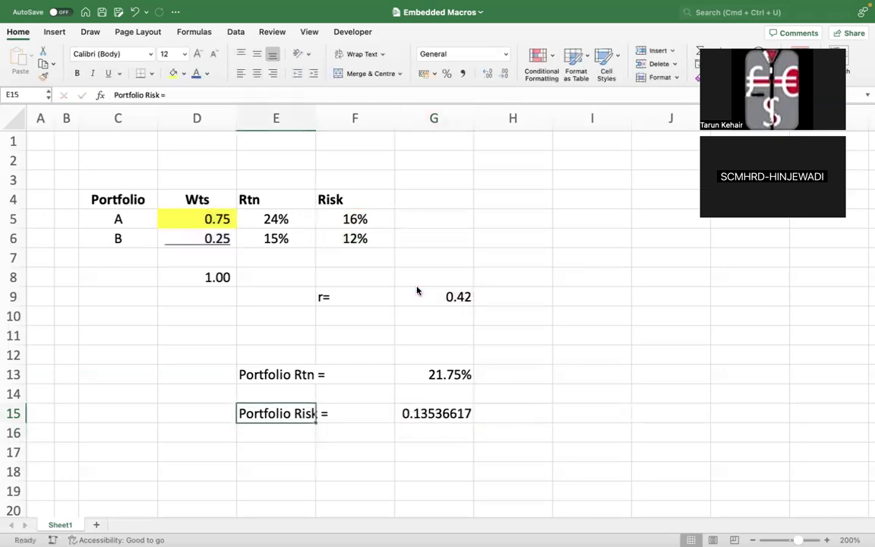
key("Right")
key("Right")
left_click(446, 73)
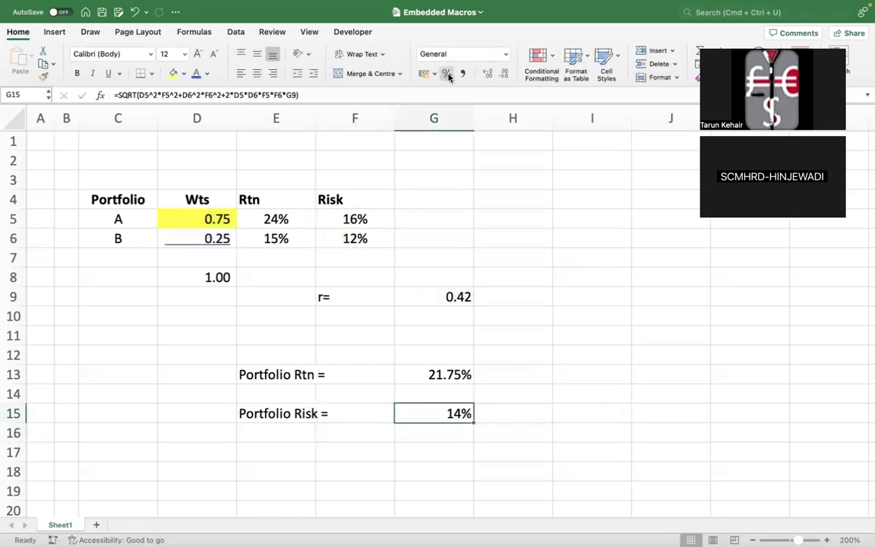
left_click(488, 73)
left_click(487, 73)
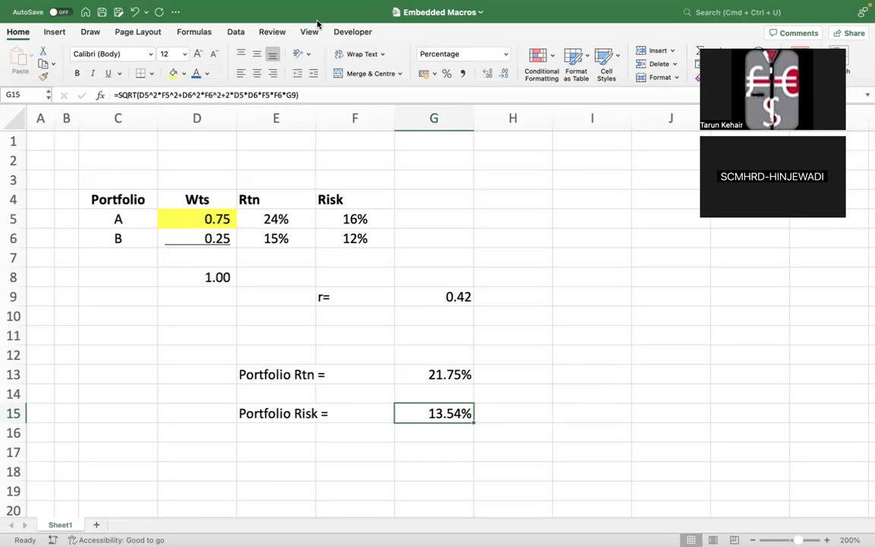
mouse_move(505, 6)
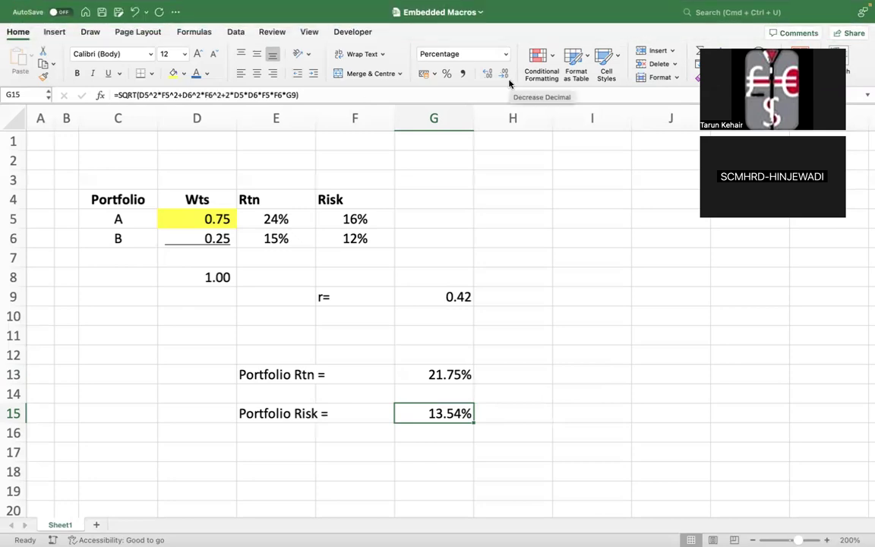
left_click(563, 291)
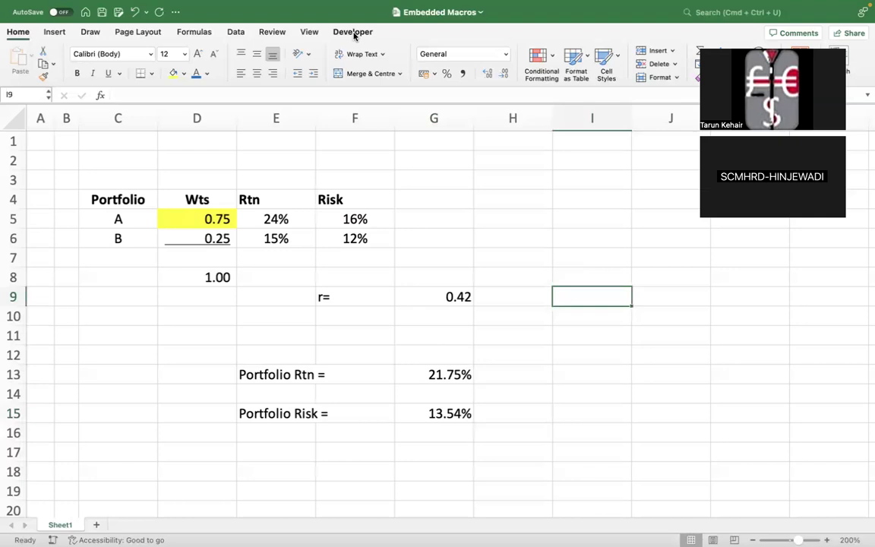
mouse_move(17, 12)
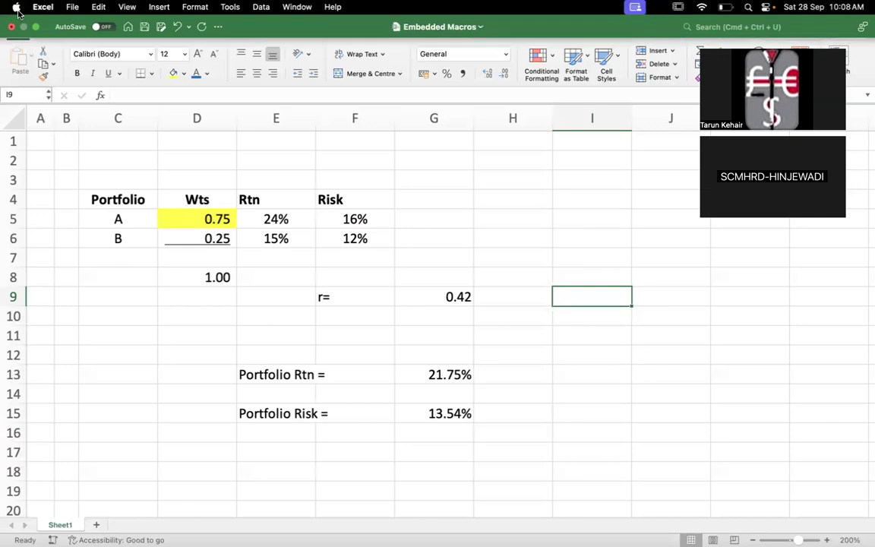
Step: Confirm Developer is ticked under Ribbon & Toolbar Main Tabs in Preferences, then close Preferences
left_click(15, 8)
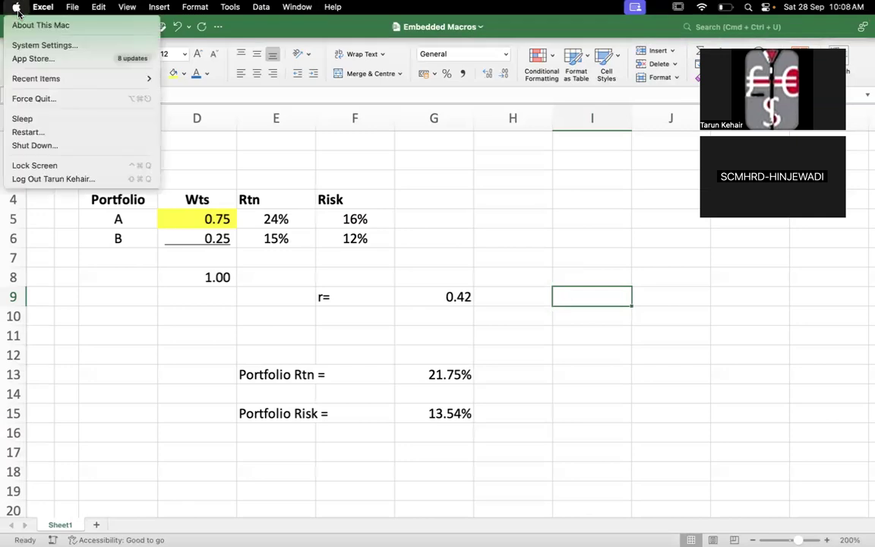
mouse_move(48, 10)
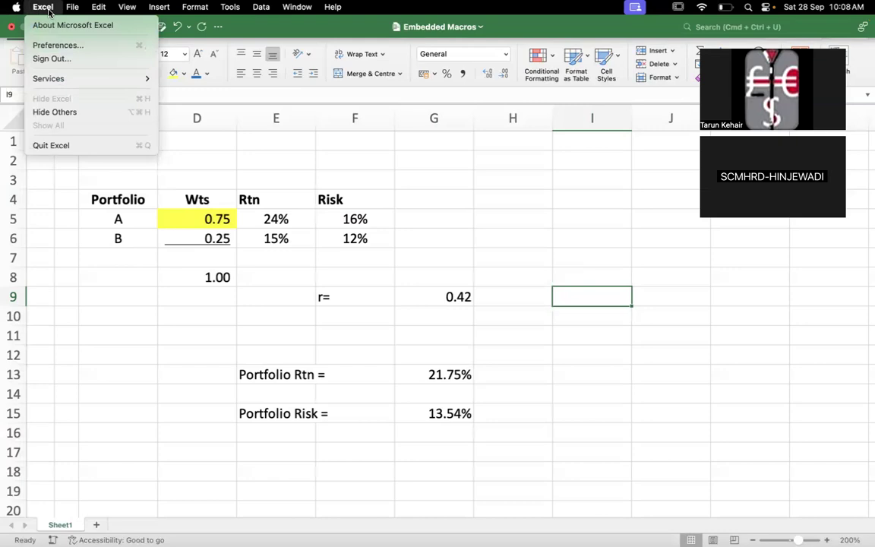
left_click(51, 47)
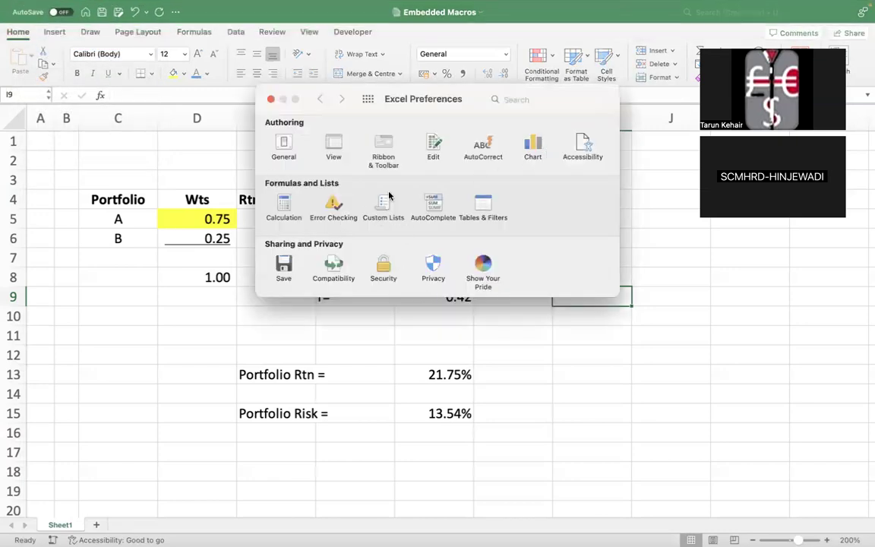
left_click(381, 144)
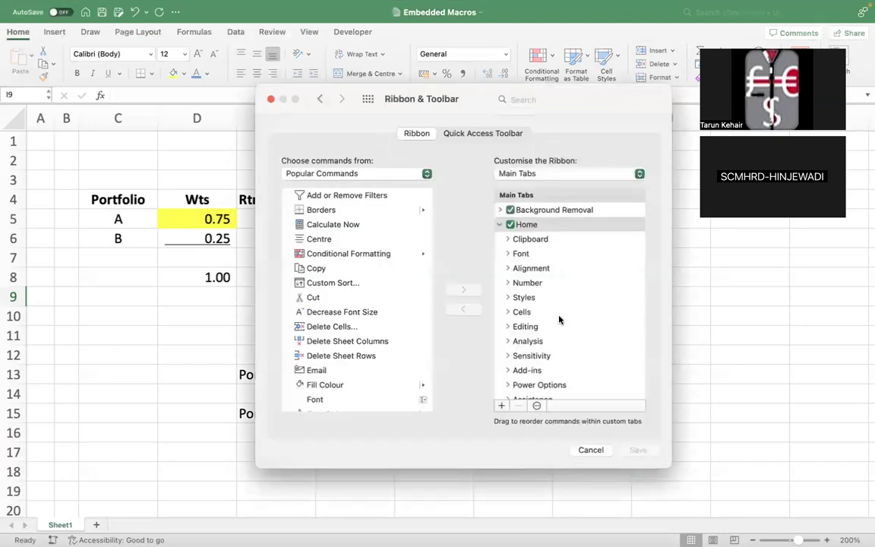
scroll(562, 326, "down", 5)
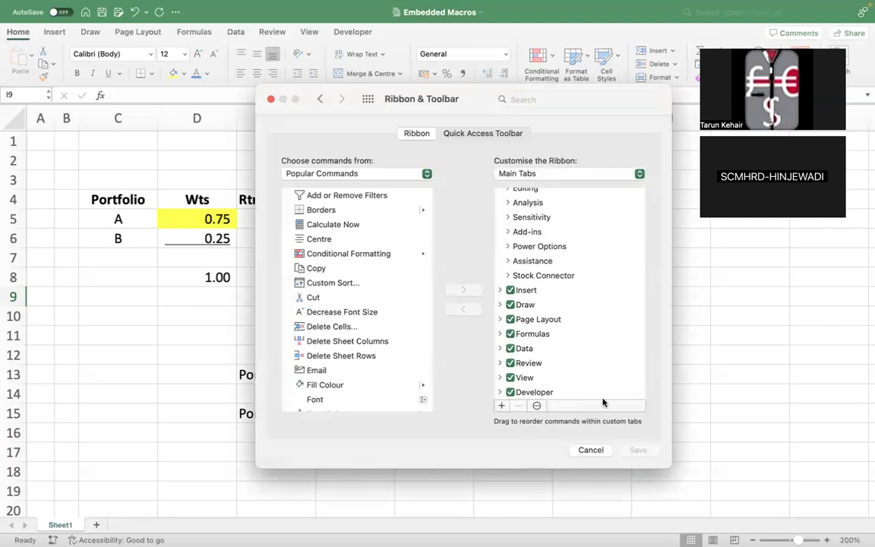
left_click(591, 450)
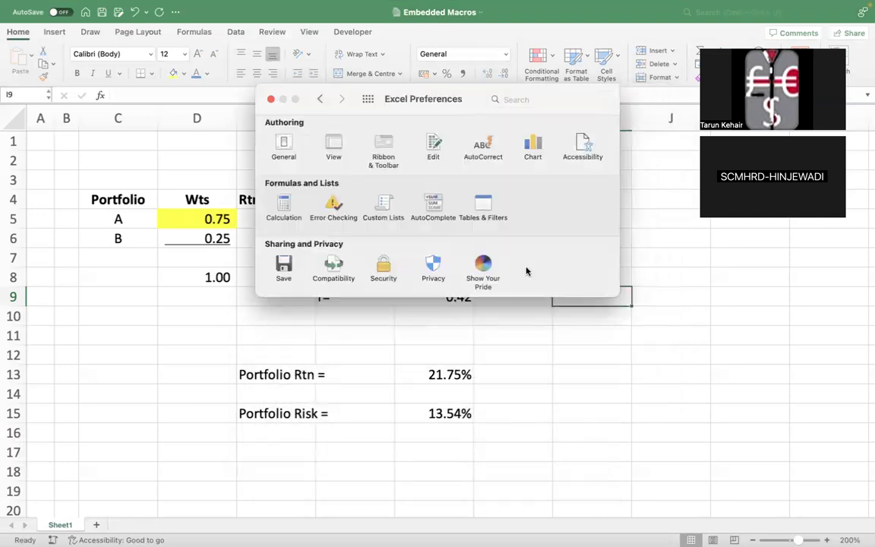
left_click(271, 99)
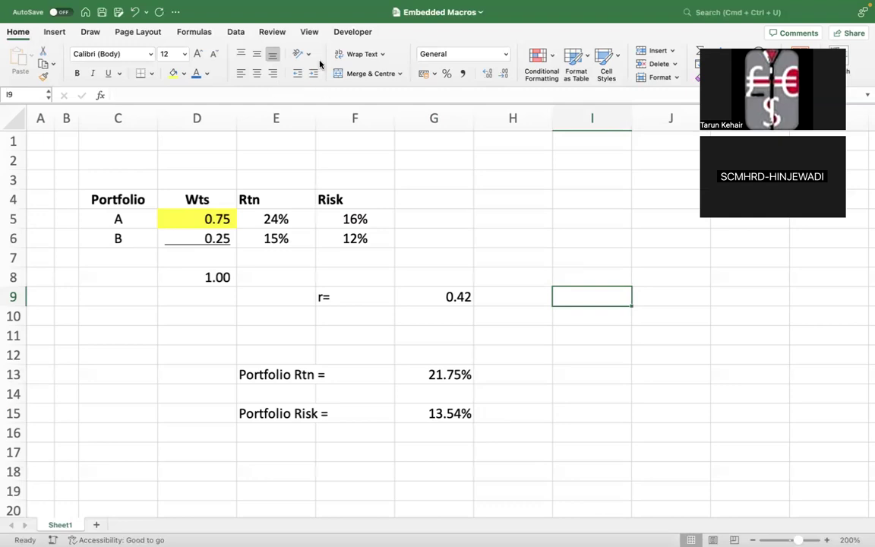
Step: Draw a Developer-tab spinner control over cells I10 to J15
left_click(353, 34)
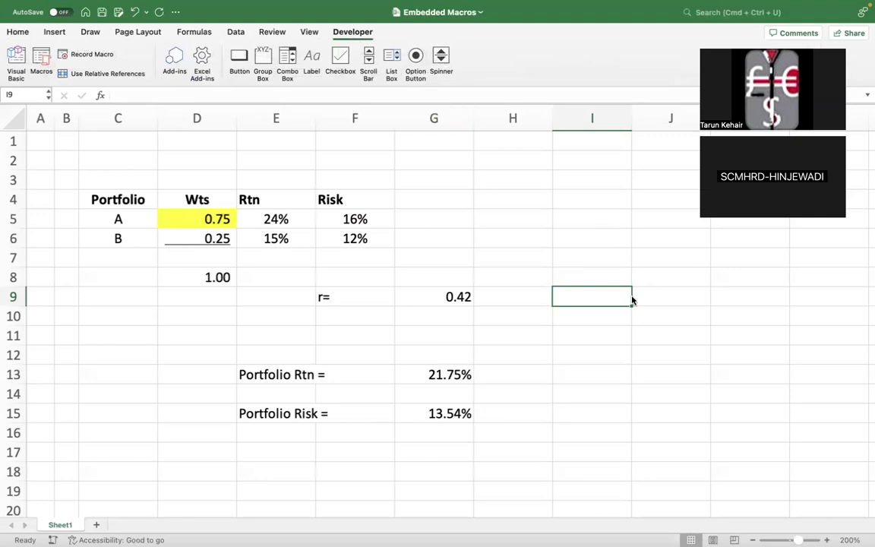
left_click(668, 335)
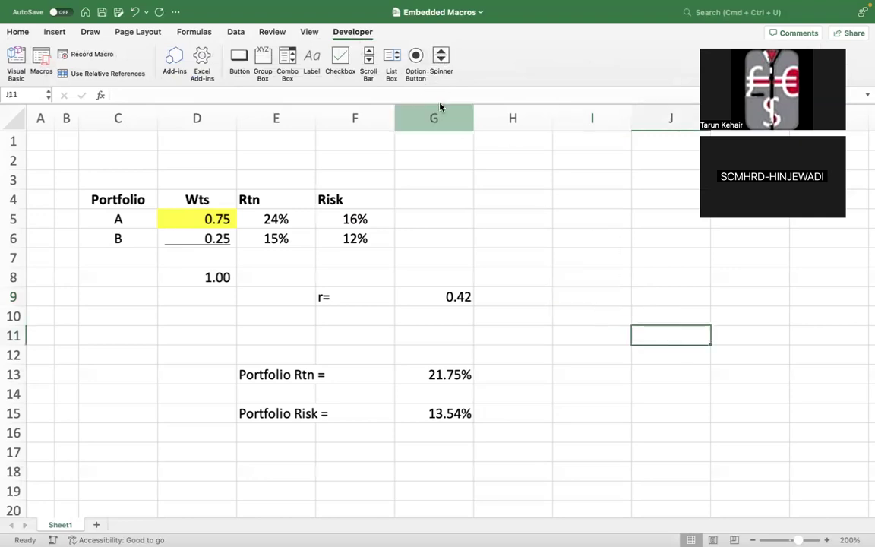
left_click(443, 59)
left_click_drag(675, 313, 797, 411)
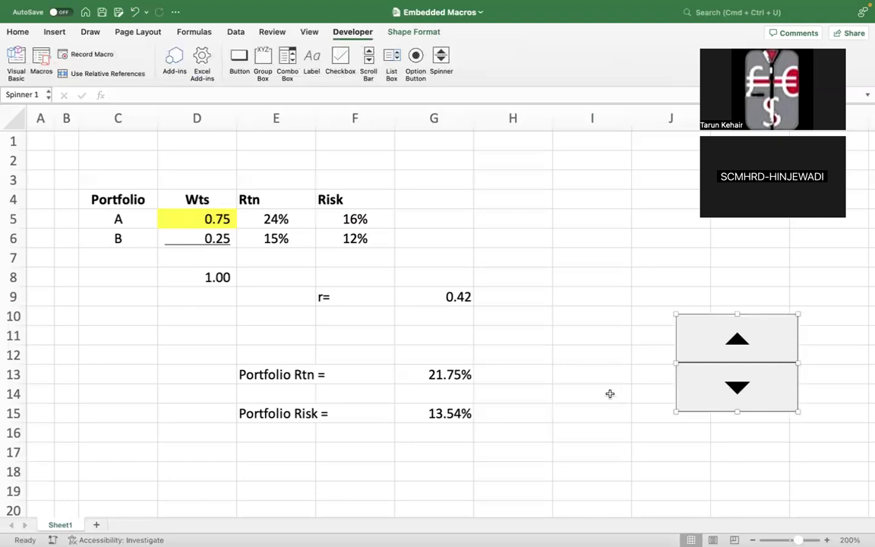
left_click(581, 373)
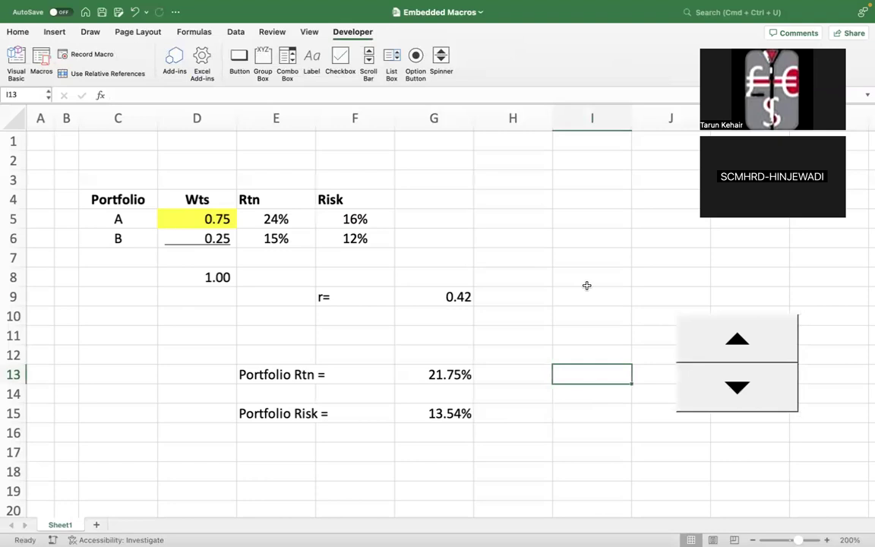
type("0.42")
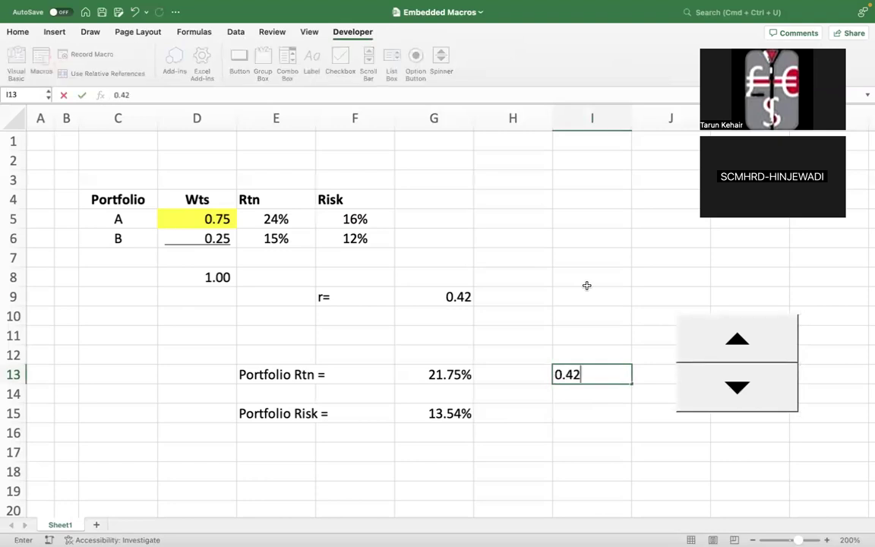
key("Return")
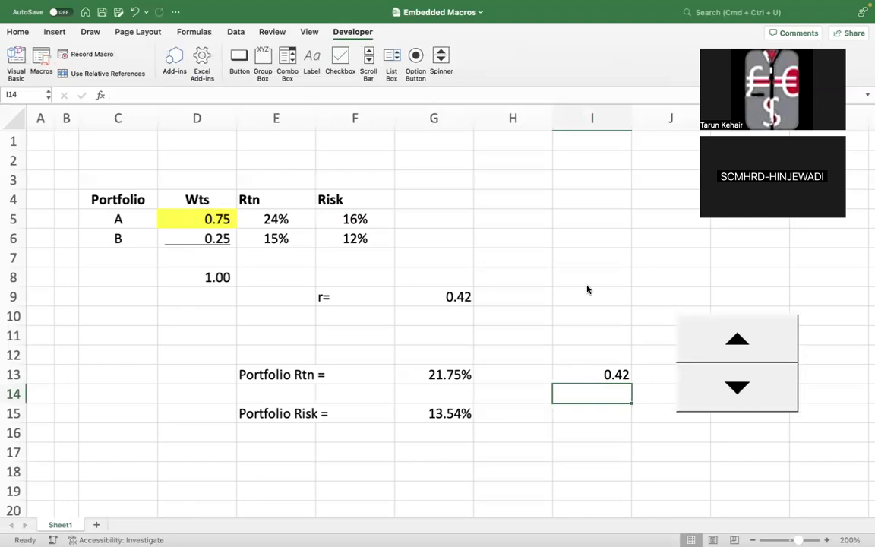
left_click(590, 376)
key("Delete")
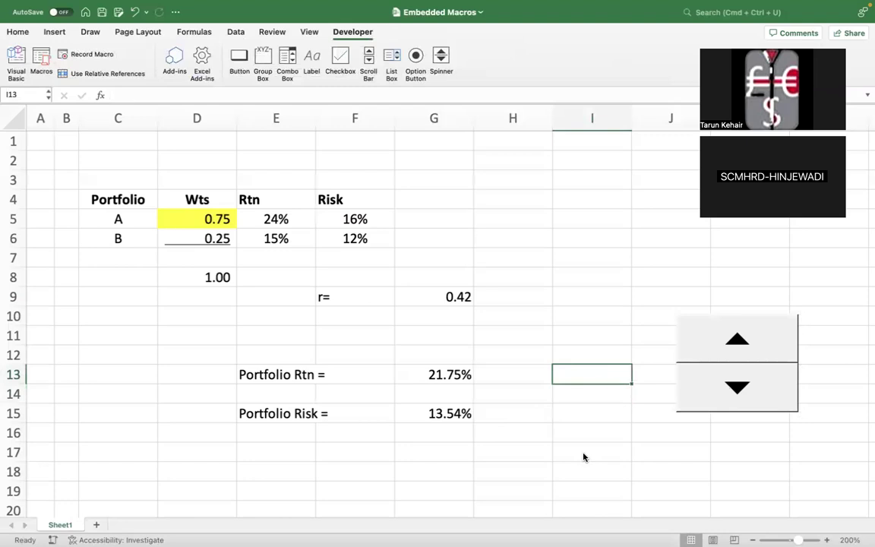
left_click(429, 304)
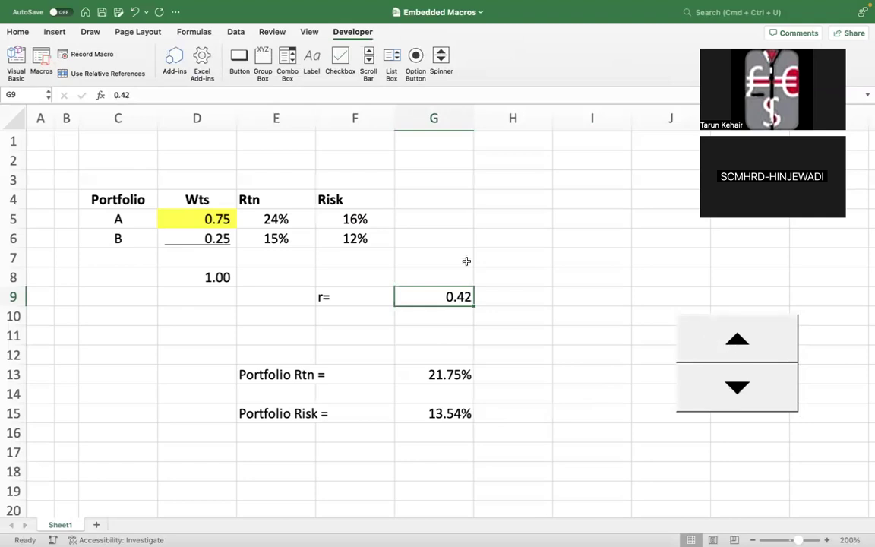
Step: Give the correlation cell G9 a yellow standard fill colour
left_click(16, 32)
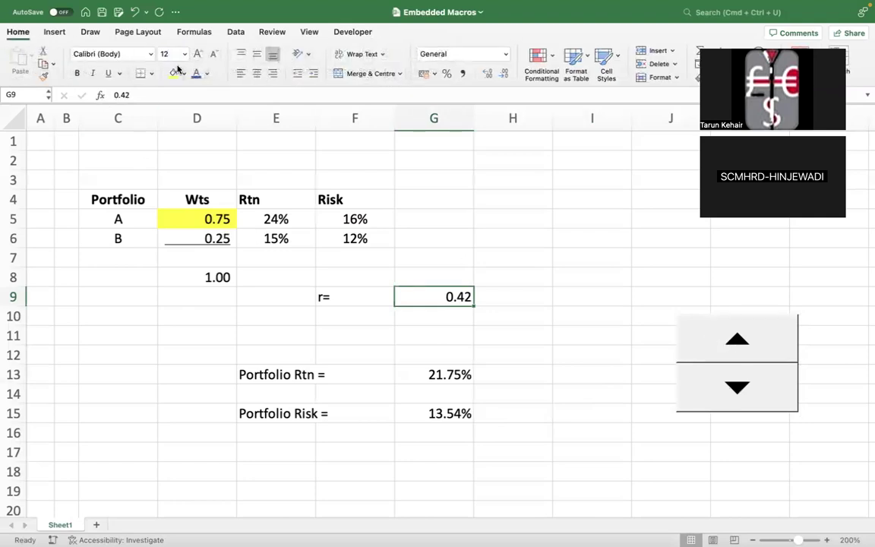
left_click(183, 72)
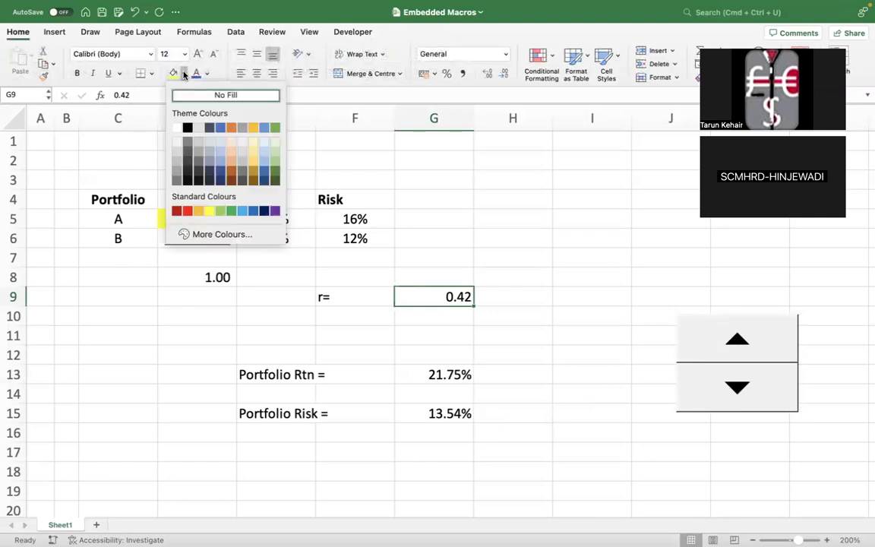
left_click(210, 211)
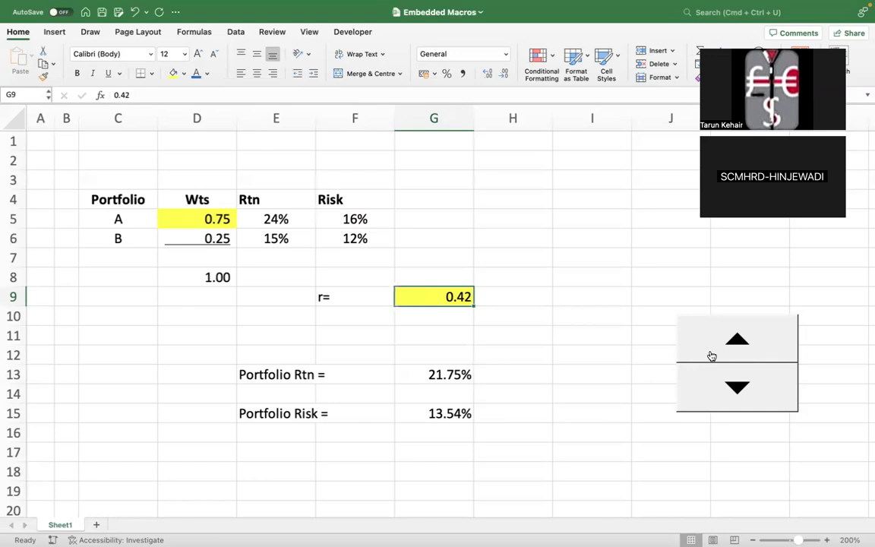
Step: In the spinner's Format Control, set current value 0.42 and minimum -1
right_click(735, 347)
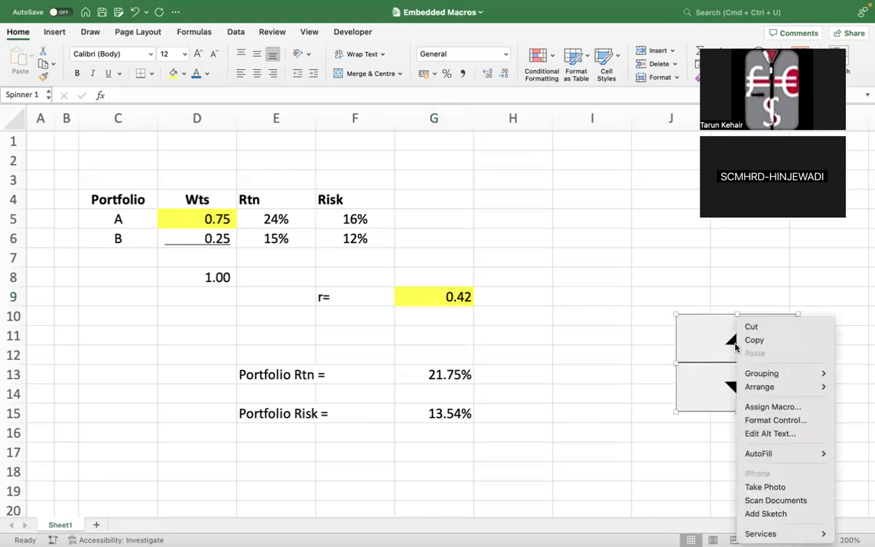
left_click(774, 420)
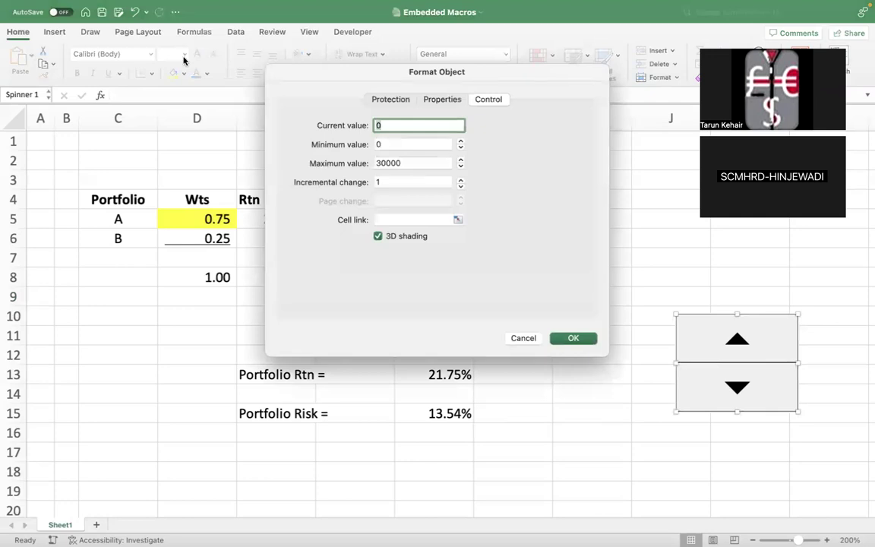
mouse_move(94, 27)
left_click_drag(471, 74, 697, 39)
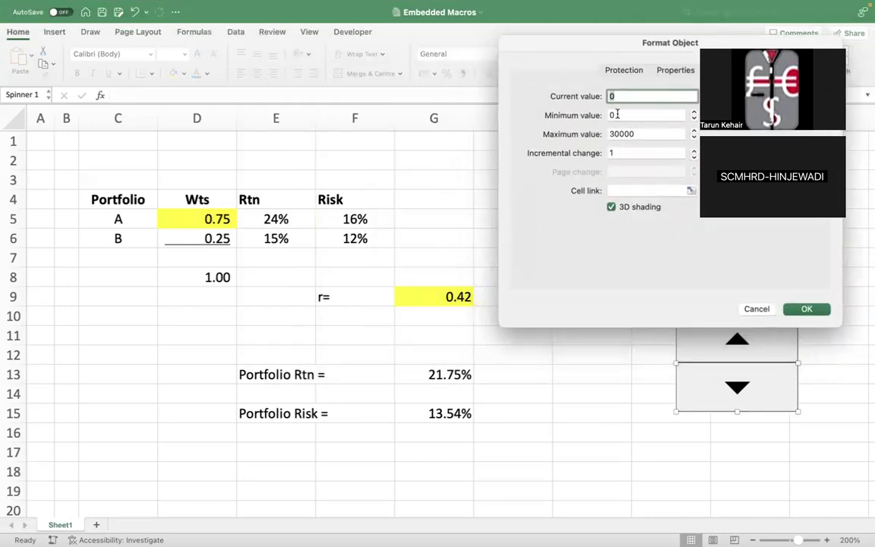
type(".42")
key("Tab")
type("-")
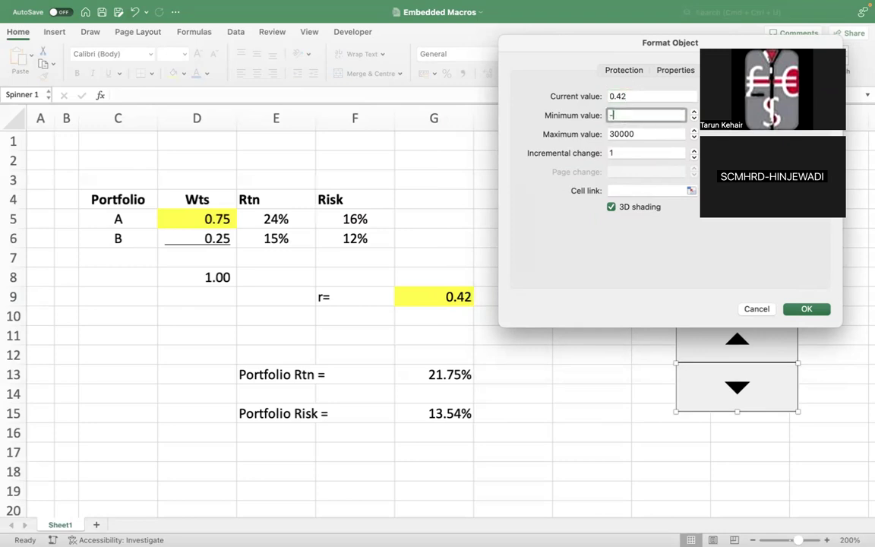
type("1")
Step: Set maximum 1, increment 0.01 and cell link G9, then confirm
left_click(635, 134)
key("BackSpace")
key("BackSpace")
key("BackSpace")
key("BackSpace")
key("BackSpace")
type("1")
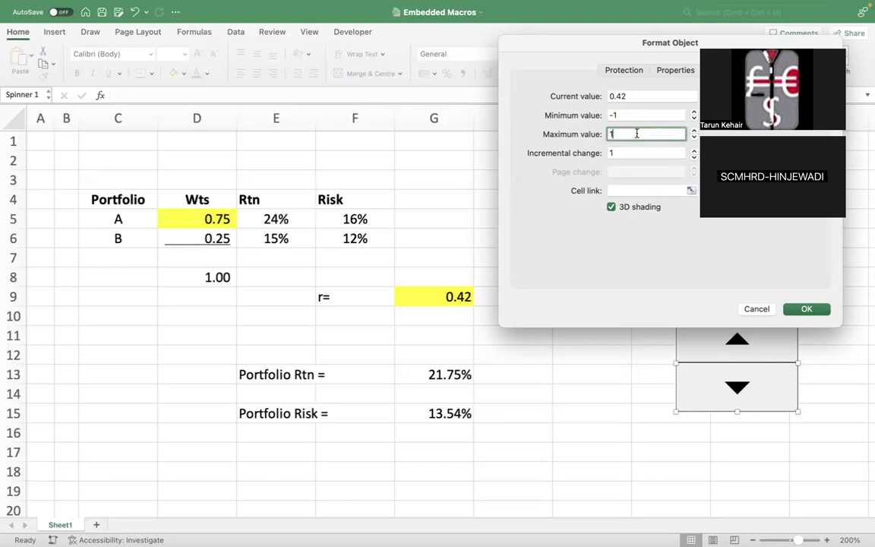
left_click(615, 154)
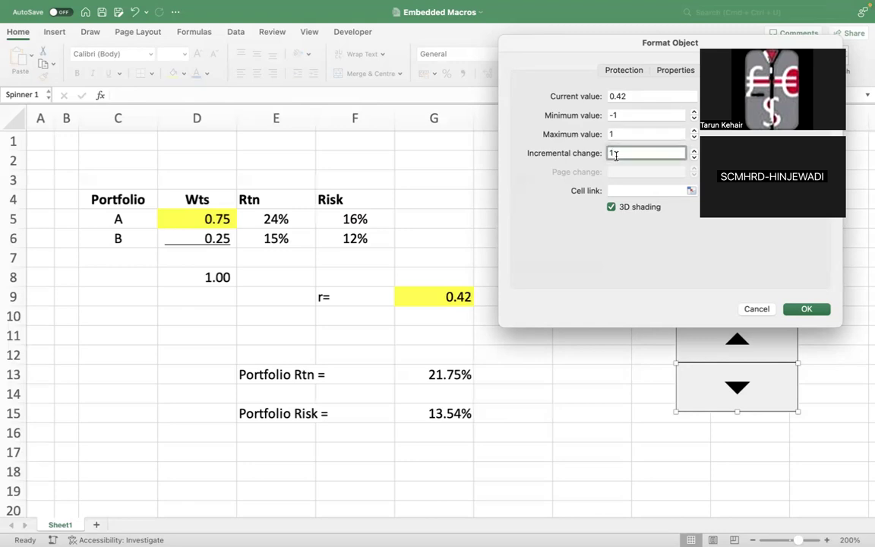
key("BackSpace")
type("0.01")
left_click(622, 190)
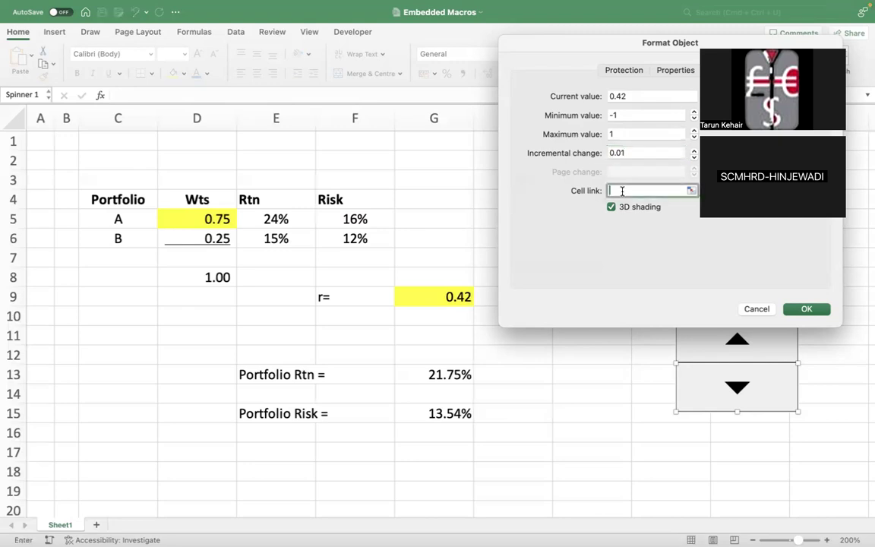
left_click(460, 296)
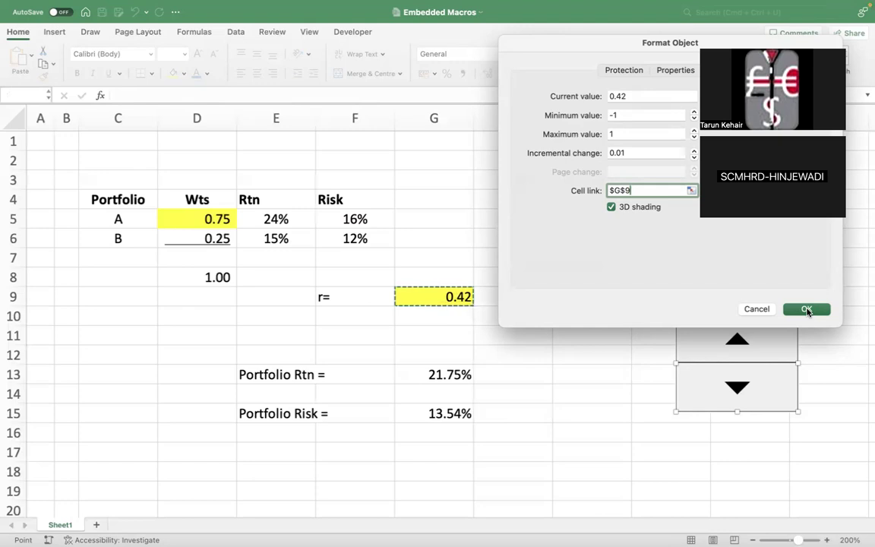
left_click(808, 308)
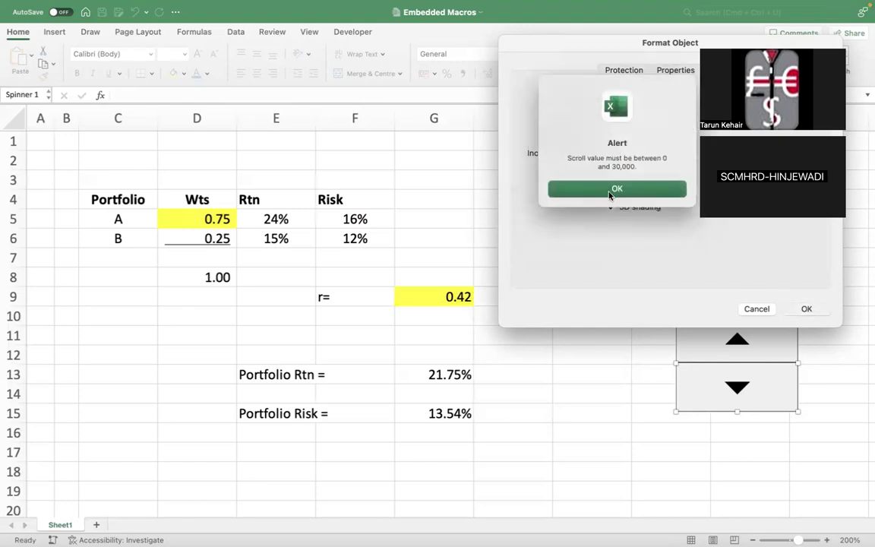
Step: Dismiss the 0–30,000 alert and change the spinner's minimum from -1 to 0
left_click(617, 189)
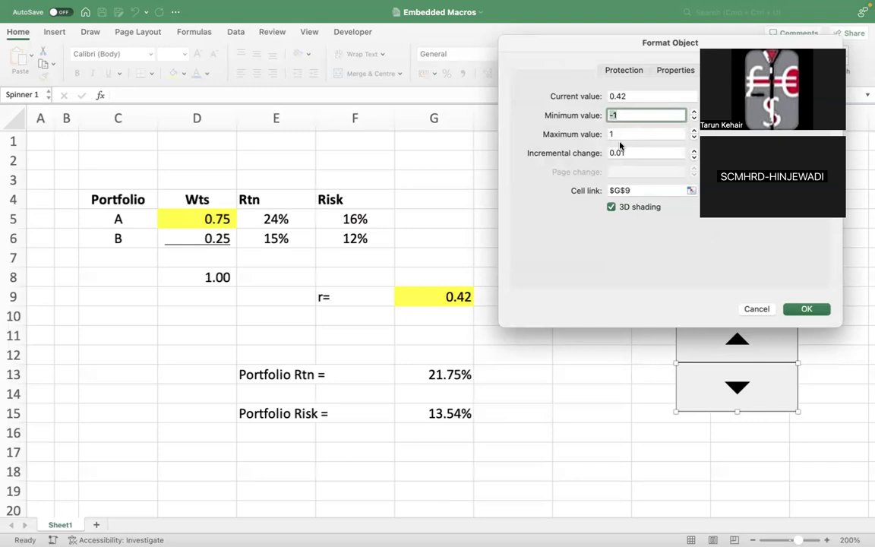
left_click(630, 114)
key("BackSpace")
key("BackSpace")
type("0")
left_click(630, 133)
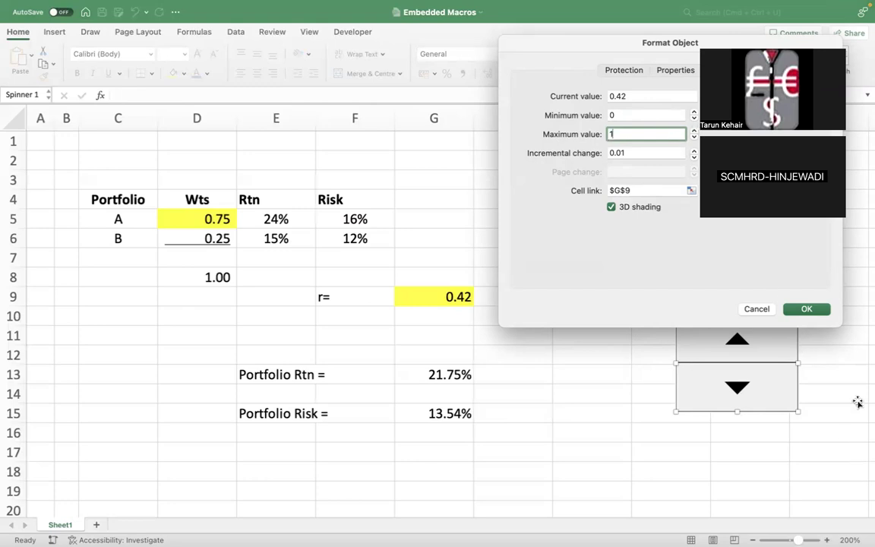
Step: Apply the spinner settings, then set its current value to 0.42
left_click(806, 311)
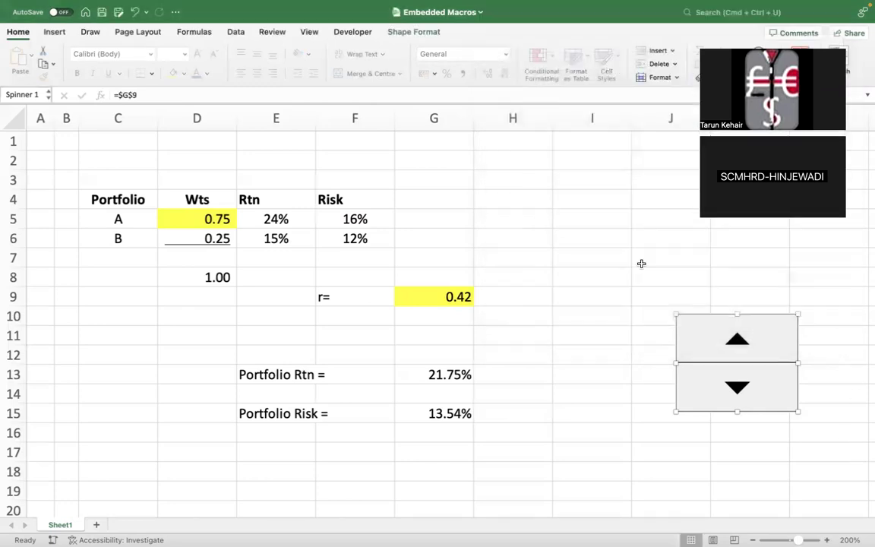
left_click(611, 370)
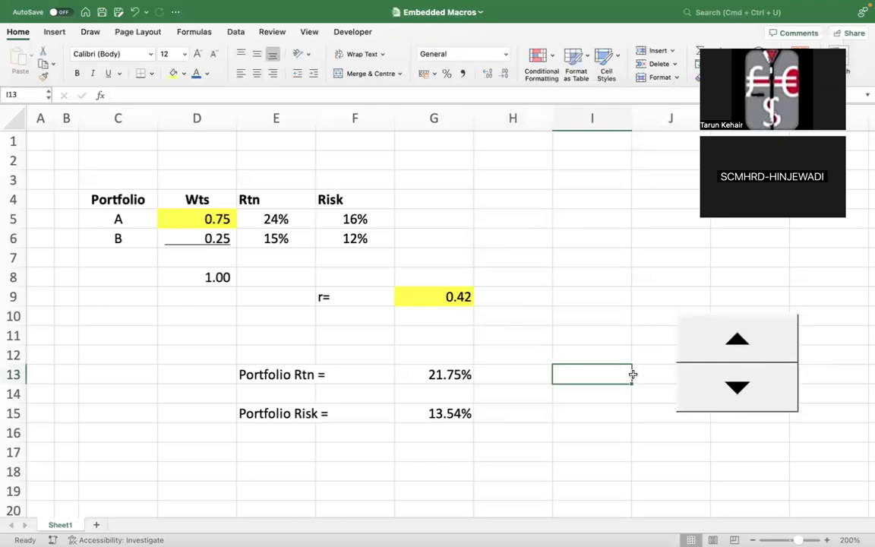
right_click(714, 341)
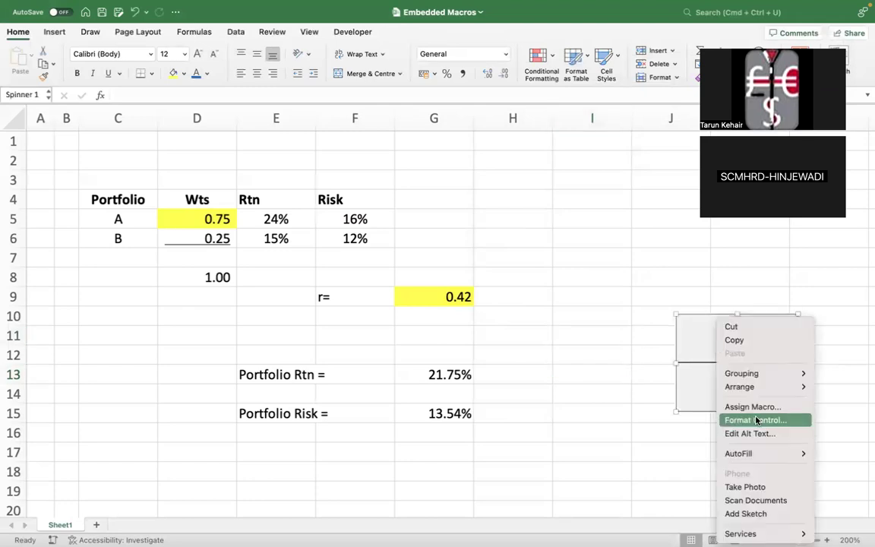
left_click(756, 420)
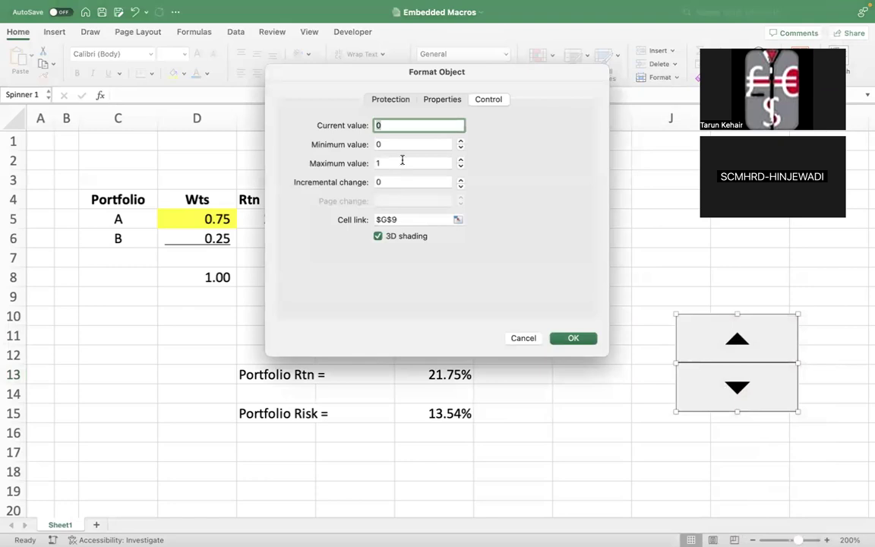
type("0.42")
left_click_drag(454, 72, 444, 114)
left_click(561, 382)
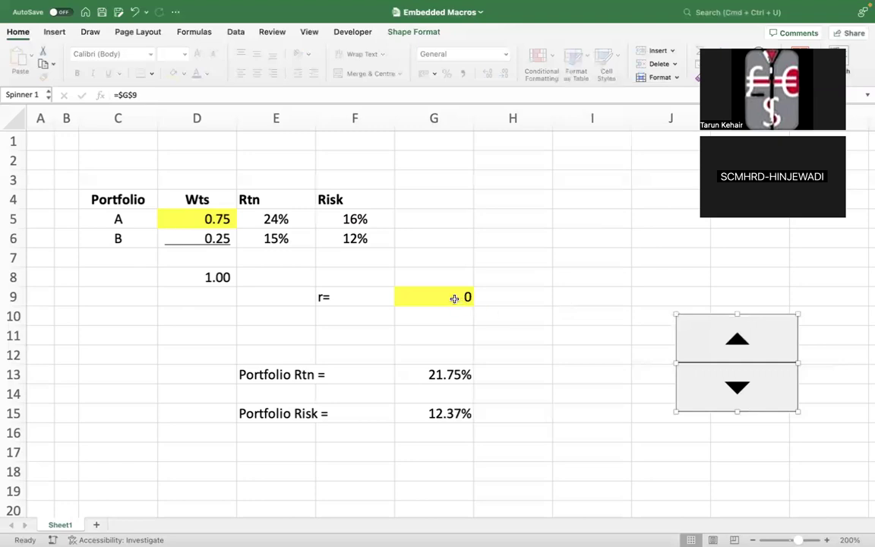
Step: Enter 0.42 in G9 and retry the spinner's current value 0.42
left_click(451, 296)
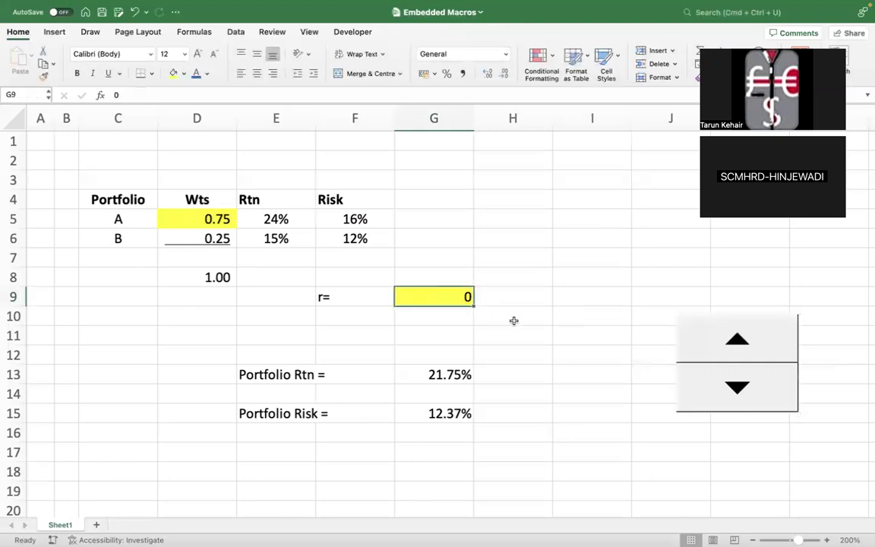
type("0.42")
left_click(545, 343)
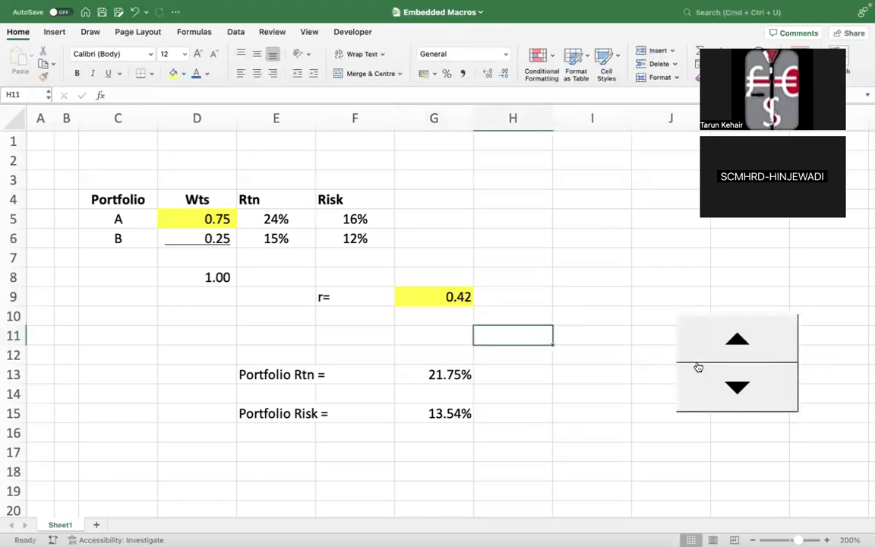
right_click(727, 363)
left_click(756, 422)
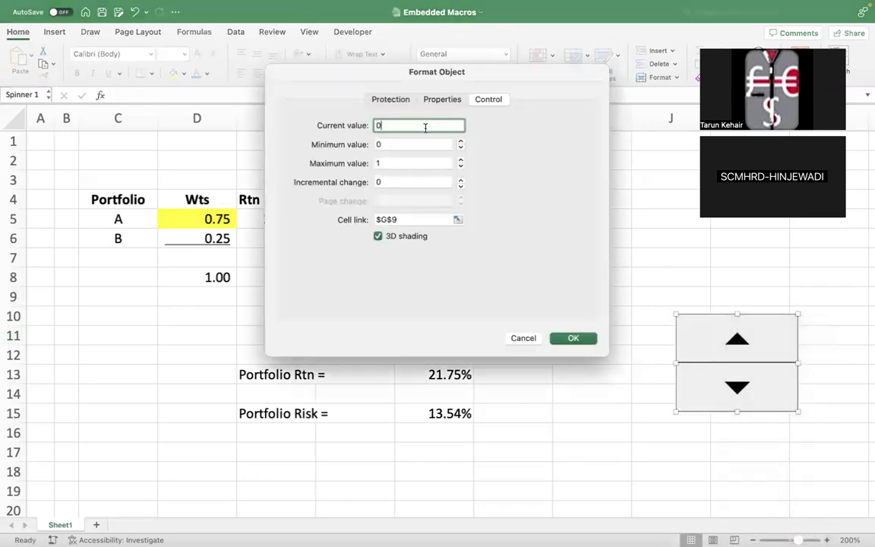
type("0.42")
left_click(571, 337)
Step: Apply Comma Style to G9 and re-enter 0.42 there
left_click(619, 419)
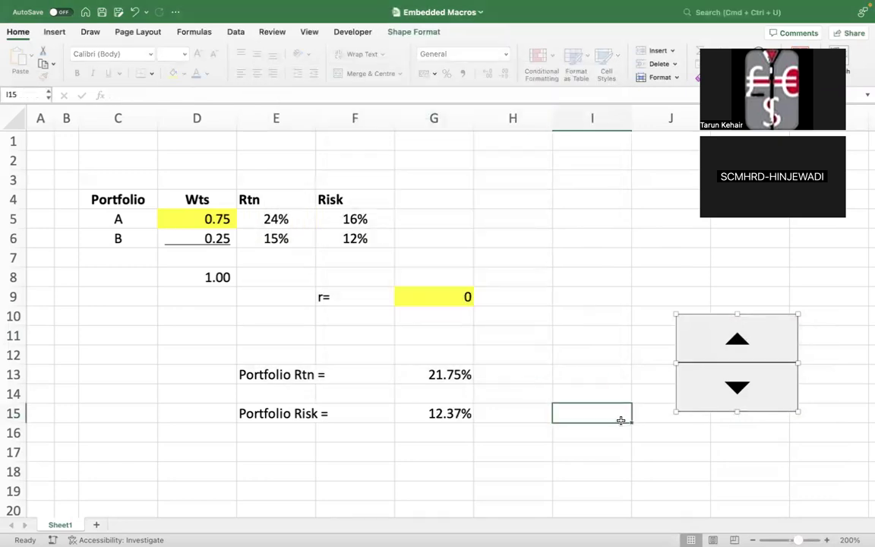
left_click(454, 293)
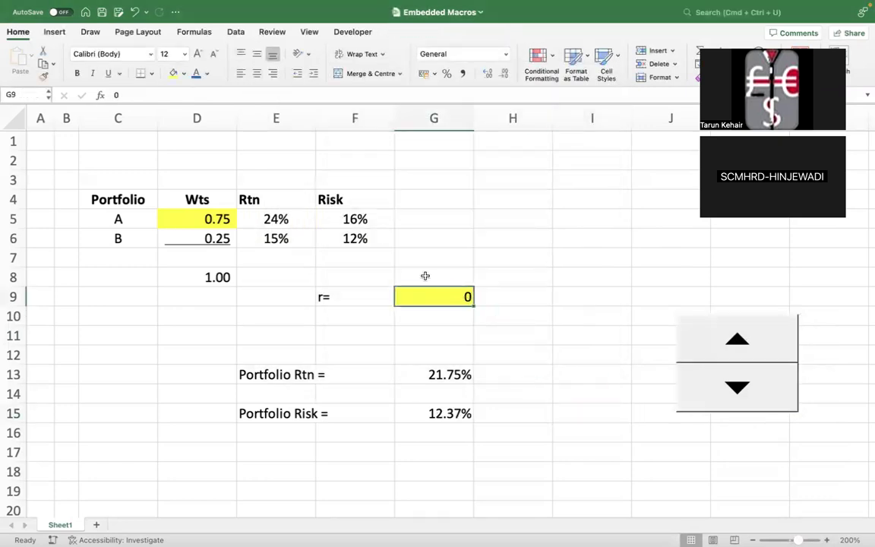
left_click(462, 73)
type("0.42")
key("Return")
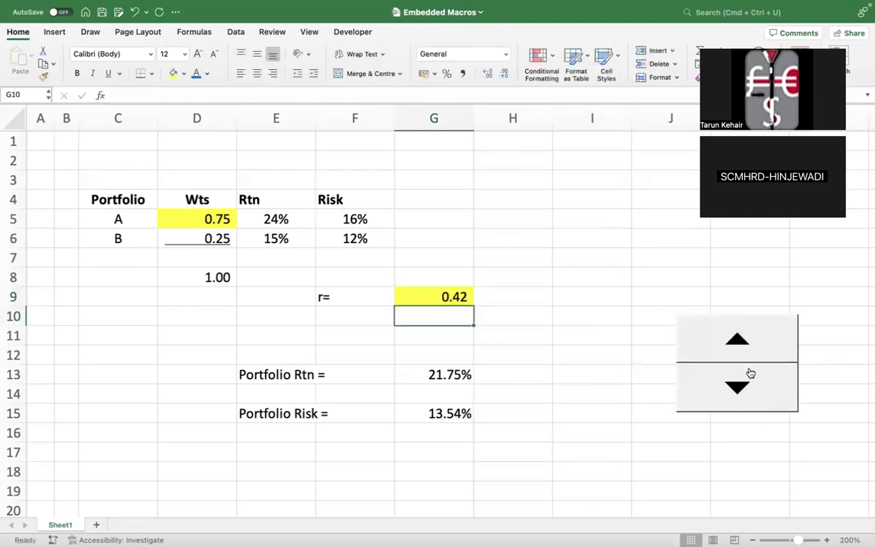
Step: Try the spinner's current value .42 once more in Format Control
right_click(750, 371)
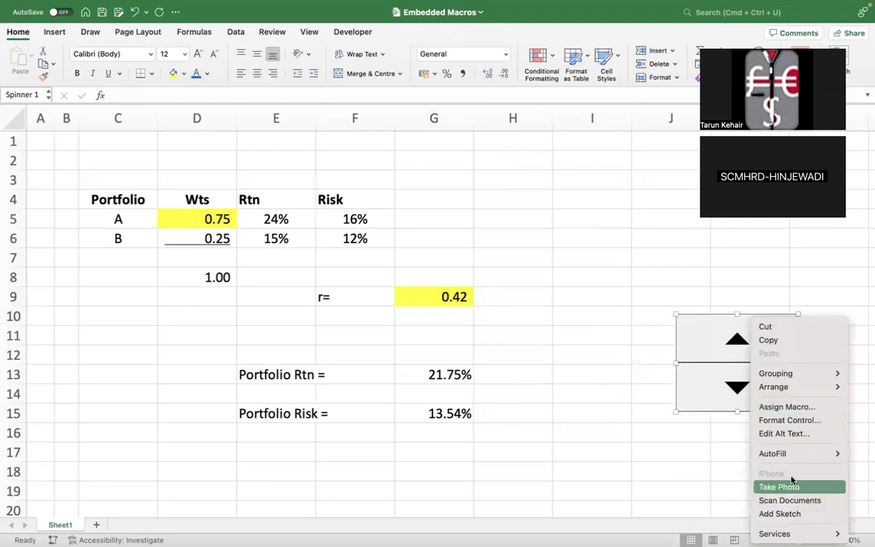
left_click(790, 420)
left_click(426, 126)
type(".42")
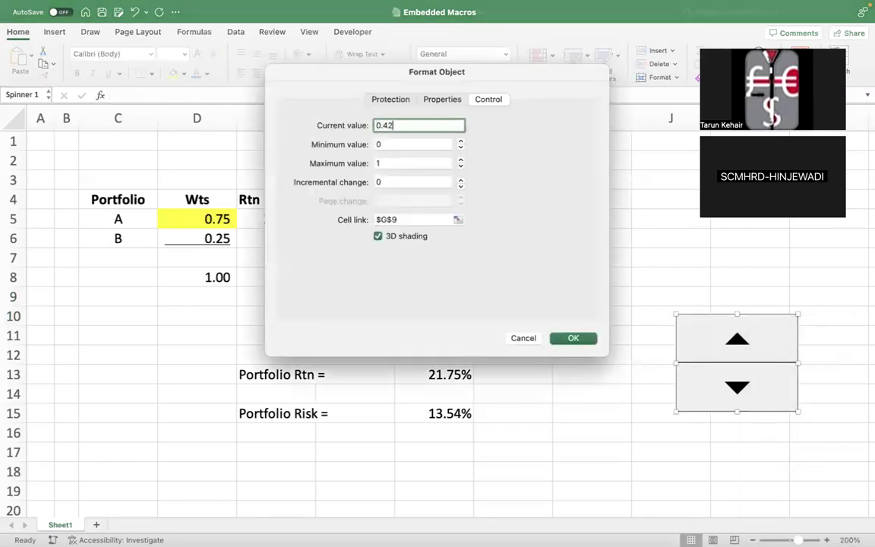
left_click(574, 339)
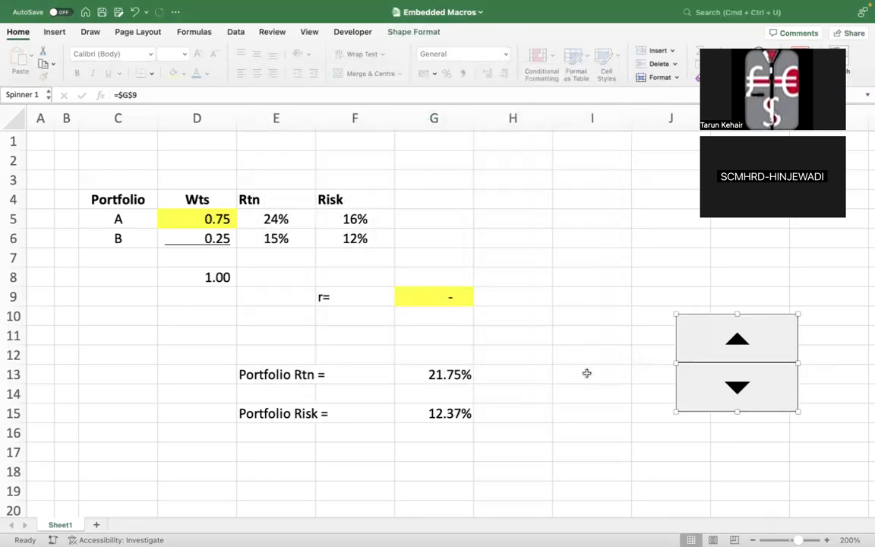
Step: Enter =0.42 in cell I13
left_click(585, 372)
type("=0.42")
key("Return")
key("Up")
Step: Set the spinner's current value to 42 in Format Control
right_click(710, 373)
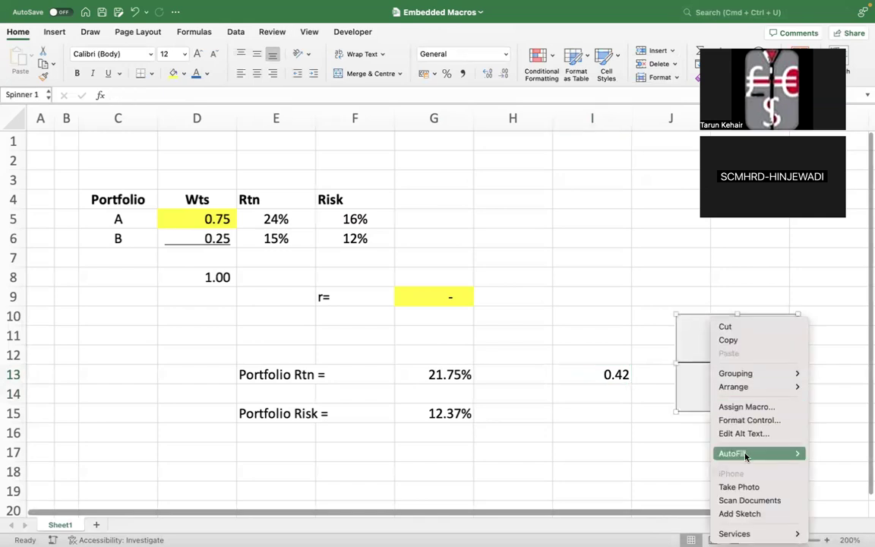
left_click(550, 172)
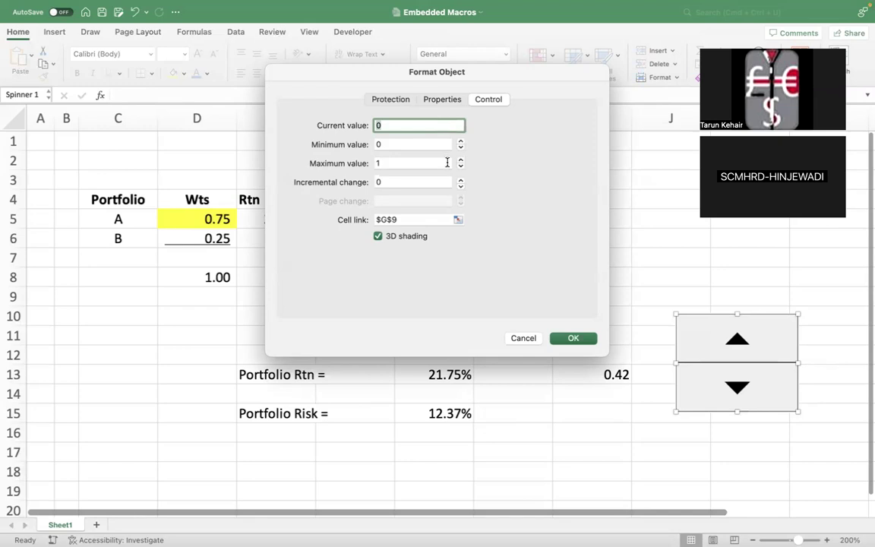
type("42")
left_click(393, 146)
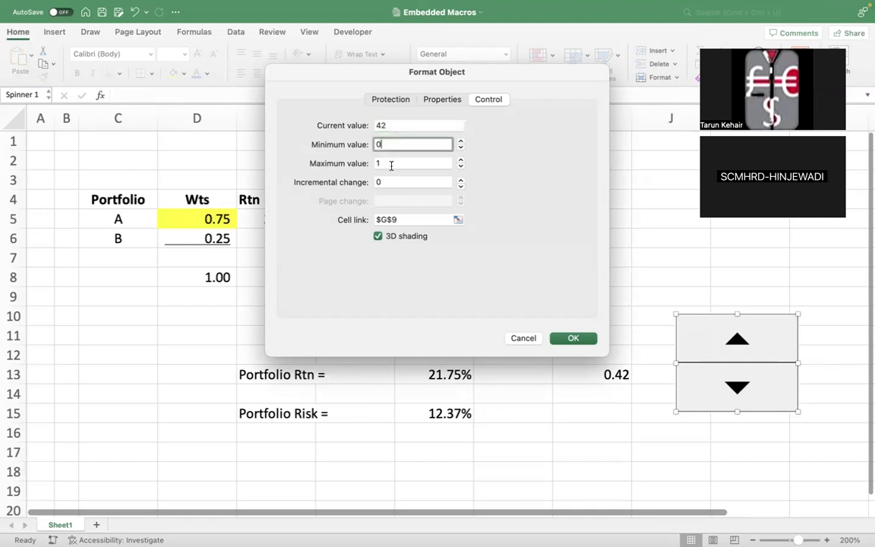
left_click(389, 164)
Step: Set maximum 100, incremental change 1 and cell link I13
double_click(389, 164)
type("00")
key("Tab")
type("=")
key("BackSpace")
key("BackSpace")
type("1")
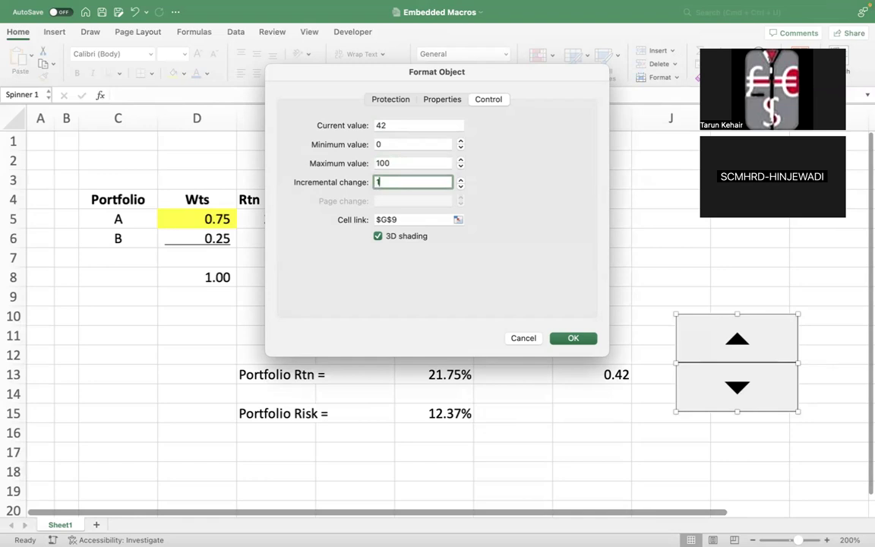
left_click(402, 220)
key("BackSpace")
key("BackSpace")
key("BackSpace")
key("BackSpace")
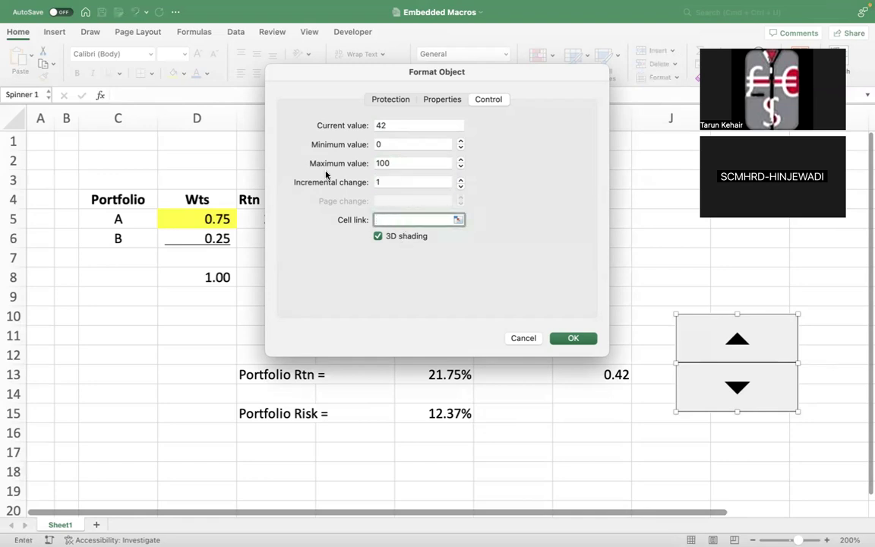
left_click(562, 374)
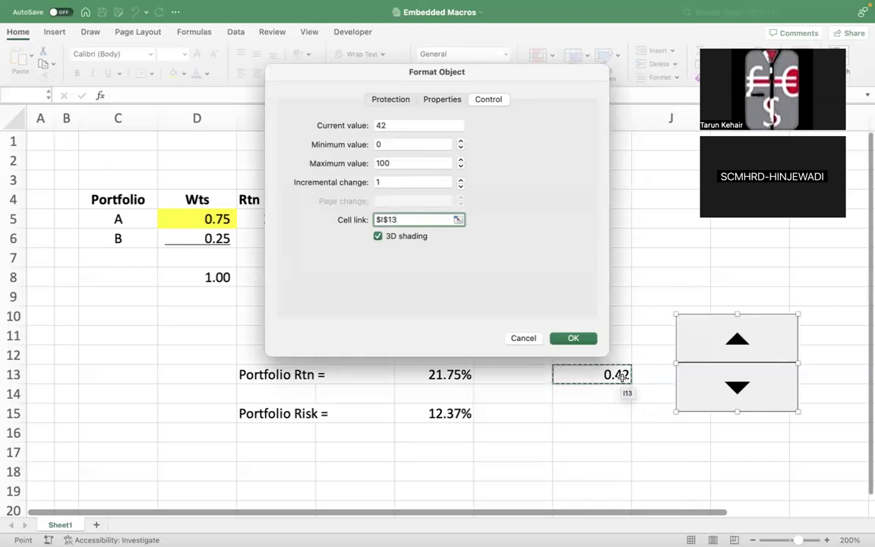
Step: Apply the spinner settings and point G9 to =I13
left_click(571, 338)
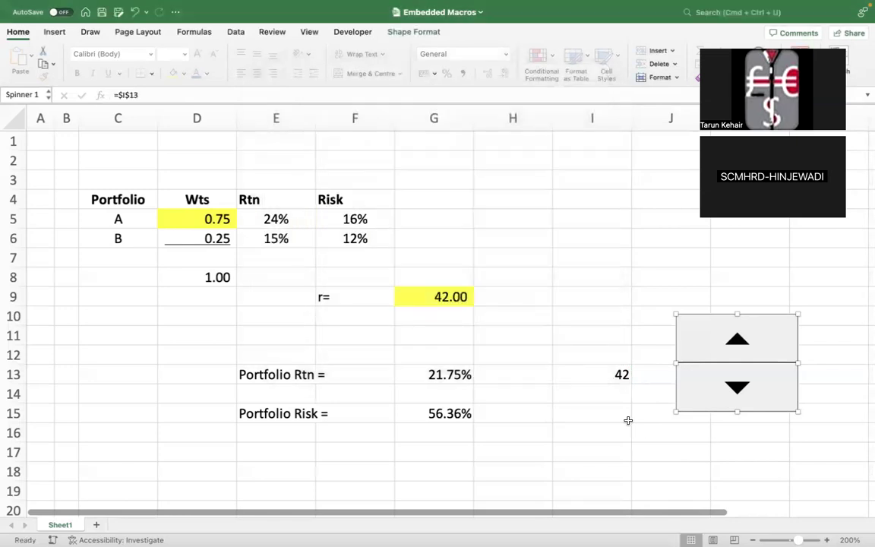
left_click(632, 415)
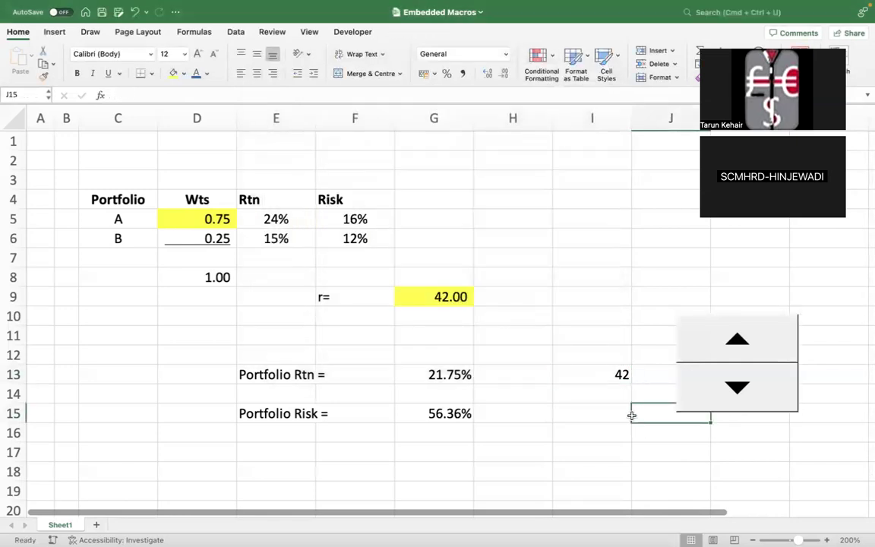
left_click(407, 295)
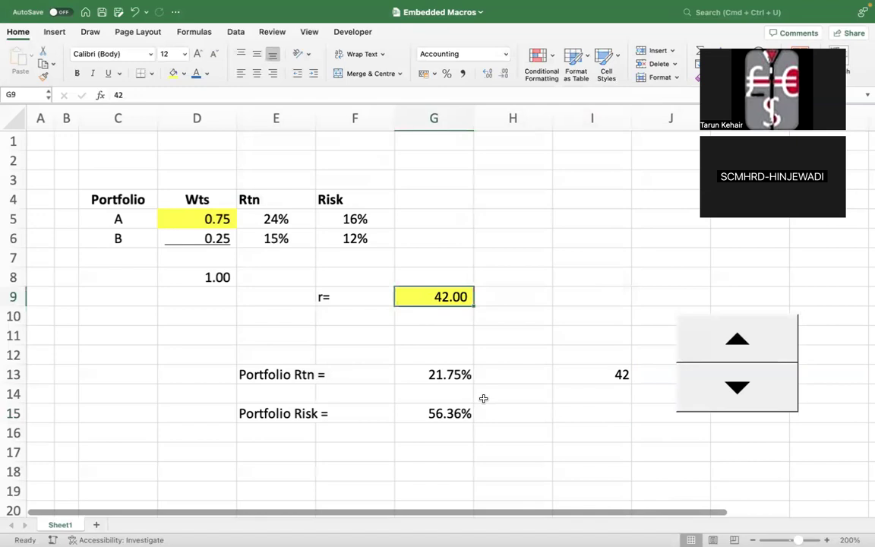
type("=")
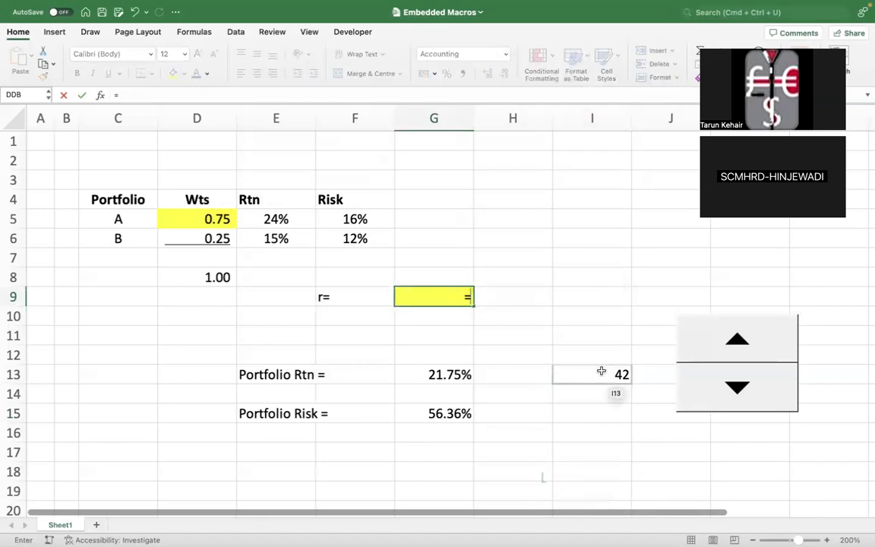
left_click(601, 371)
key("Return")
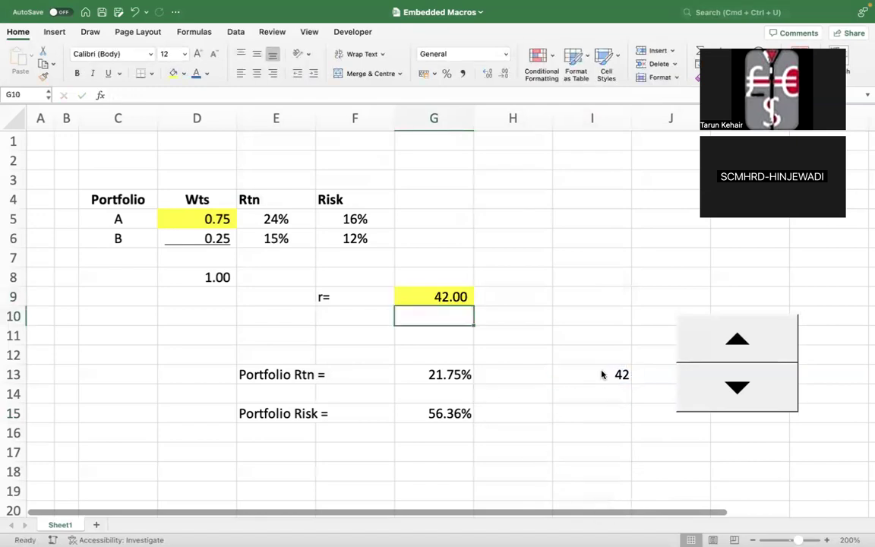
key("Up")
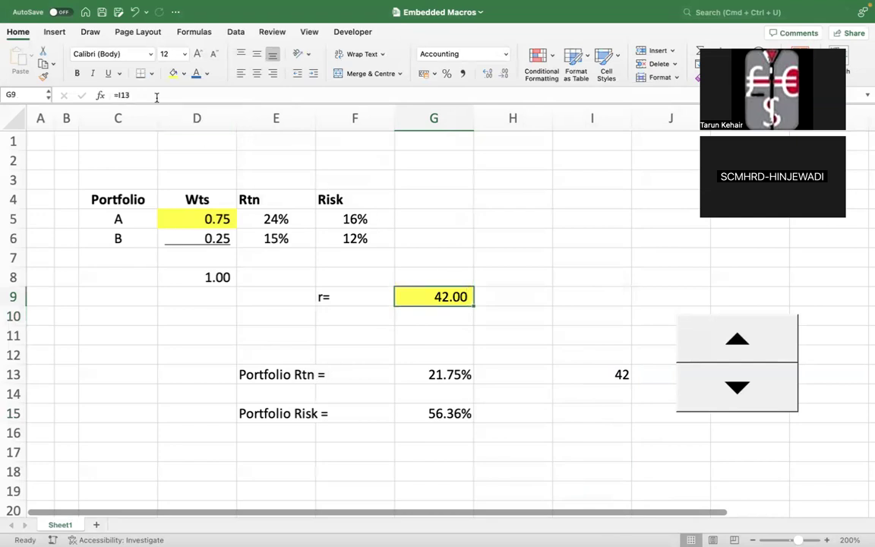
Step: Edit G9 to =I13/100, fixing a stray minus, so r reads 0.42
left_click(155, 98)
type("/100-")
key("Return")
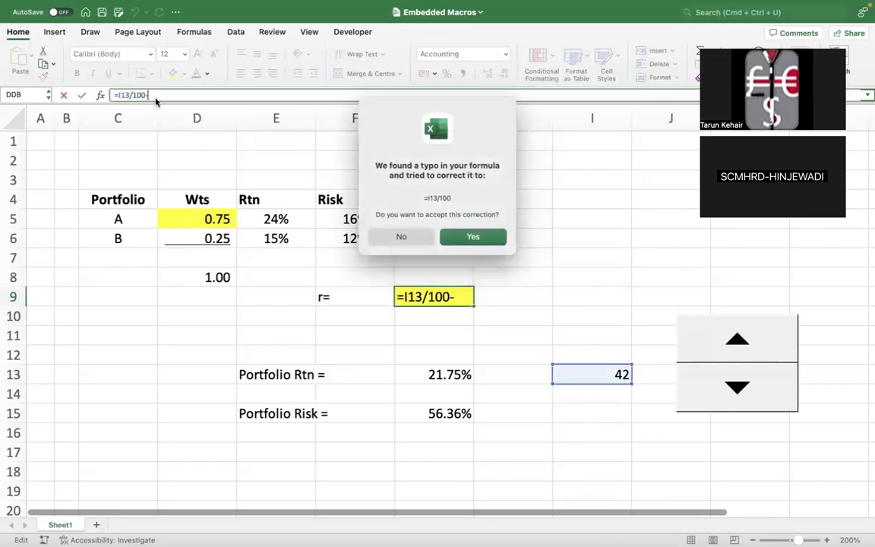
left_click(399, 236)
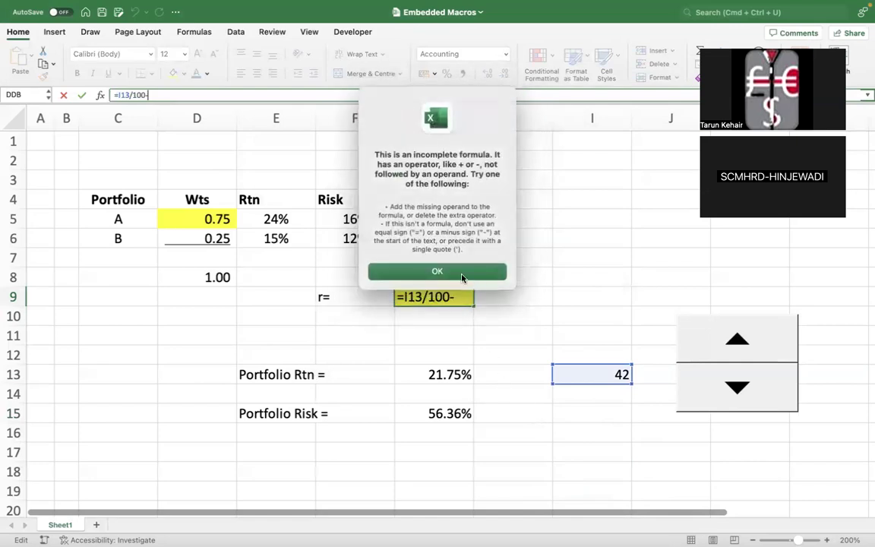
left_click(421, 271)
key("BackSpace")
key("Return")
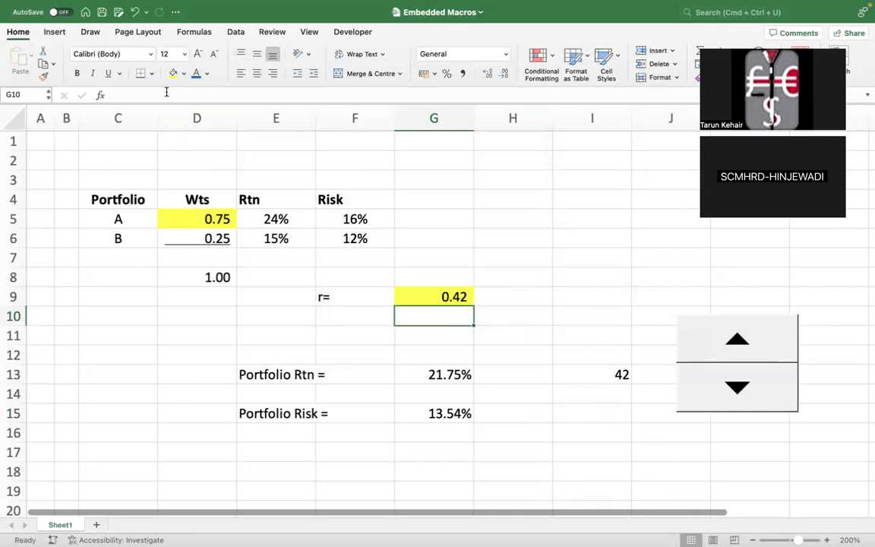
Step: Step the correlation spinner up a few notches, then down until r reaches 0
left_click(705, 351)
left_click(706, 352)
left_click(706, 352)
left_click(705, 350)
left_click(706, 351)
left_click(706, 351)
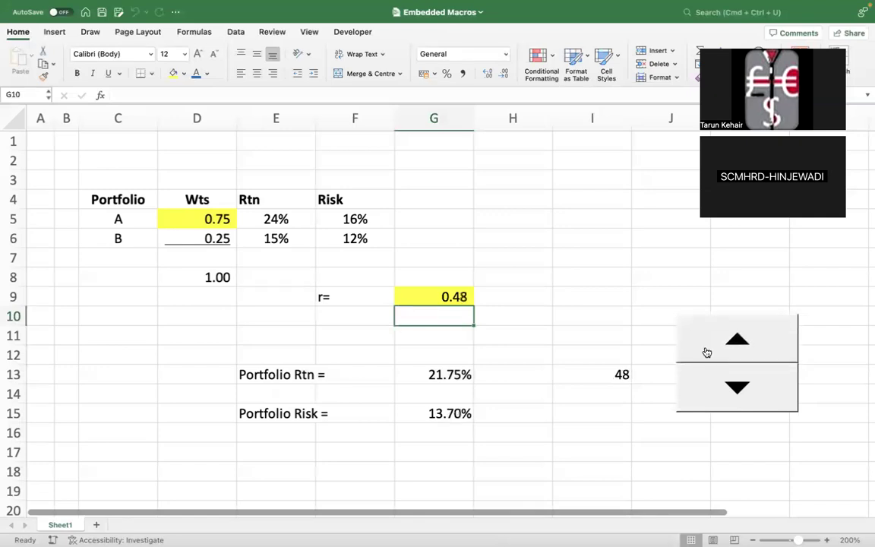
left_click(744, 391)
left_click(743, 392)
left_click(743, 391)
left_click(743, 391)
left_click(742, 391)
left_click(743, 390)
left_click(744, 391)
left_click(743, 392)
left_click(743, 392)
left_click(744, 391)
left_click(743, 392)
left_click(743, 391)
left_click(744, 391)
left_click(743, 392)
left_click(743, 391)
left_click(743, 391)
left_click(742, 391)
left_click(742, 391)
left_click(742, 391)
left_click(742, 391)
left_click(742, 391)
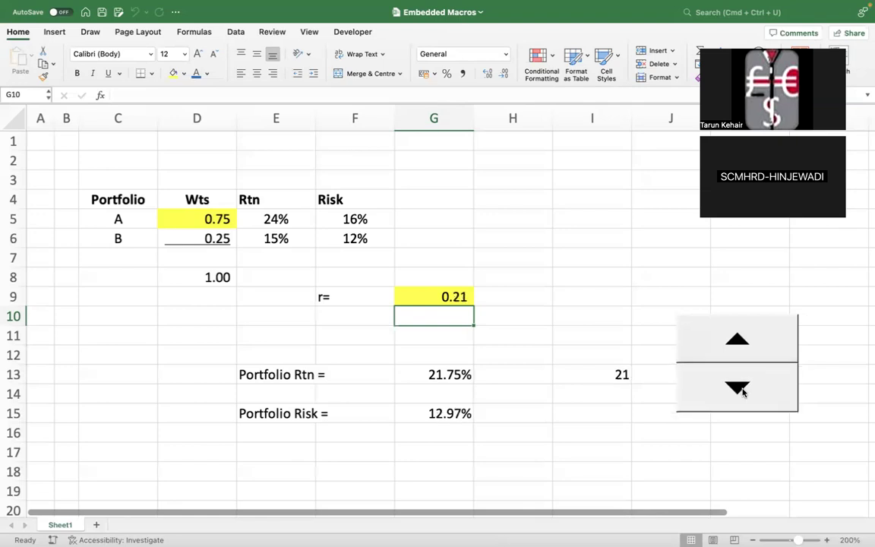
left_click(742, 391)
left_click(742, 391)
left_click(743, 391)
left_click(742, 391)
left_click(743, 391)
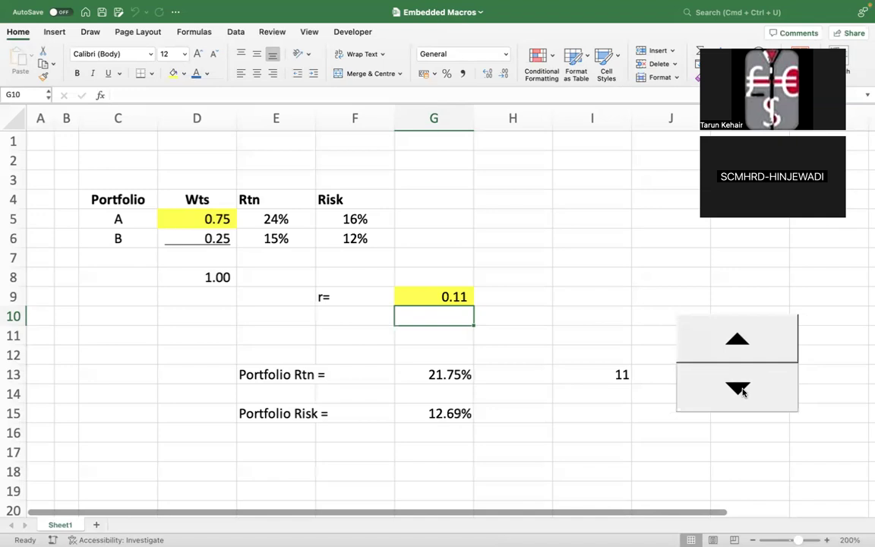
left_click(743, 391)
left_click(742, 391)
left_click(742, 391)
left_click(743, 391)
left_click(742, 391)
left_click(743, 391)
left_click(742, 391)
left_click(742, 391)
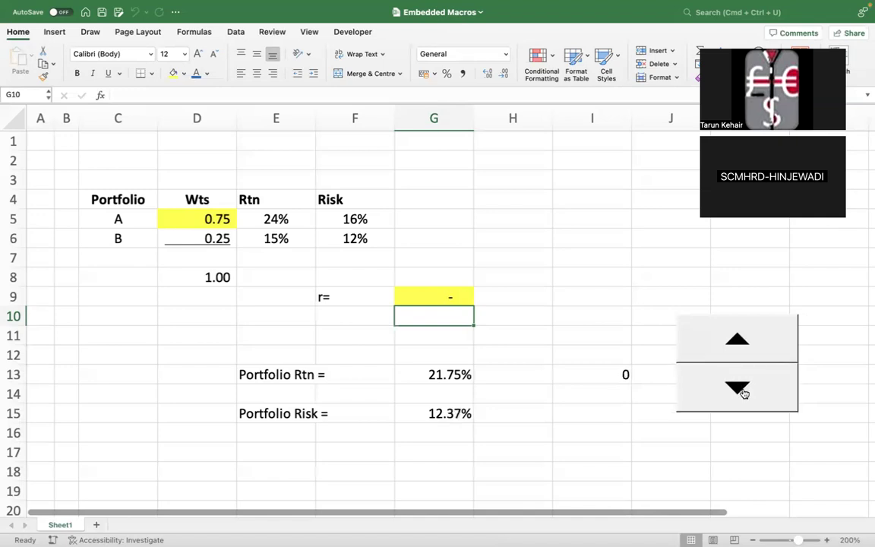
Step: Raise r from 0 back up to 0.48, leaving Portfolio Risk at 13.70%
left_click(736, 339)
left_click(737, 339)
left_click(736, 339)
left_click(736, 339)
left_click(737, 339)
left_click(736, 339)
left_click(736, 339)
left_click(737, 340)
left_click(736, 340)
left_click(737, 339)
left_click(736, 339)
left_click(737, 339)
left_click(736, 339)
left_click(736, 339)
left_click(737, 340)
left_click(736, 339)
left_click(737, 339)
left_click(737, 339)
left_click(737, 339)
left_click(736, 340)
left_click(737, 339)
left_click(736, 340)
left_click(737, 340)
left_click(736, 339)
left_click(736, 340)
left_click(737, 339)
left_click(736, 340)
left_click(736, 339)
left_click(737, 340)
left_click(736, 339)
left_click(737, 339)
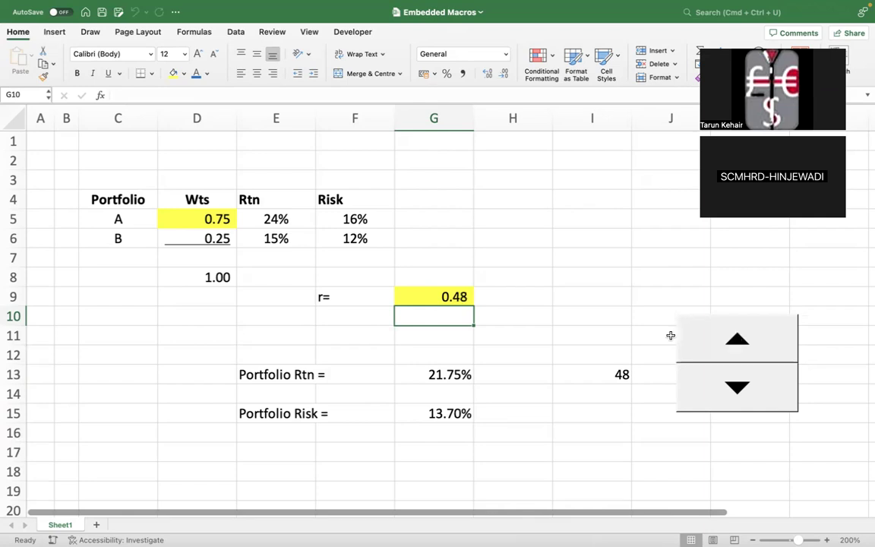
Step: Lower r to 0.42 and negate G9's formula to =I13/100*-1
left_click(429, 302)
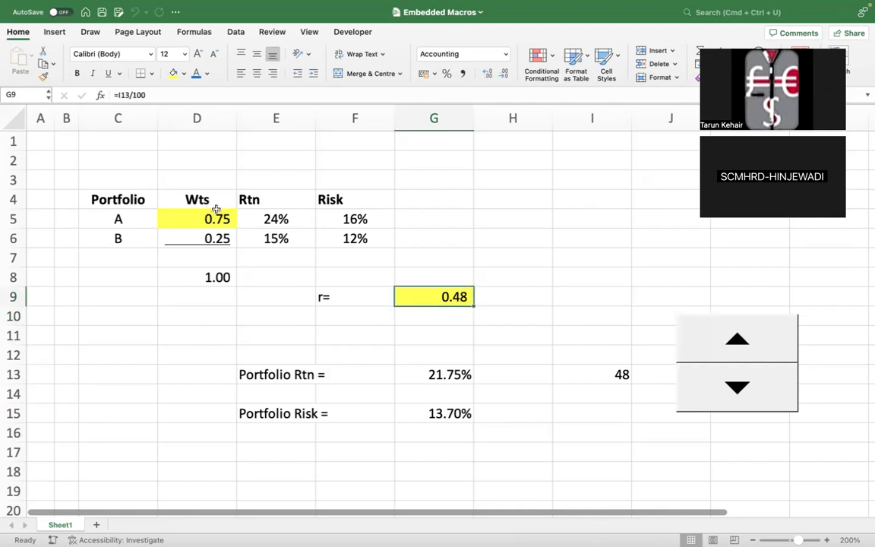
left_click(727, 402)
left_click(727, 403)
left_click(726, 402)
left_click(727, 402)
left_click(726, 402)
left_click(726, 403)
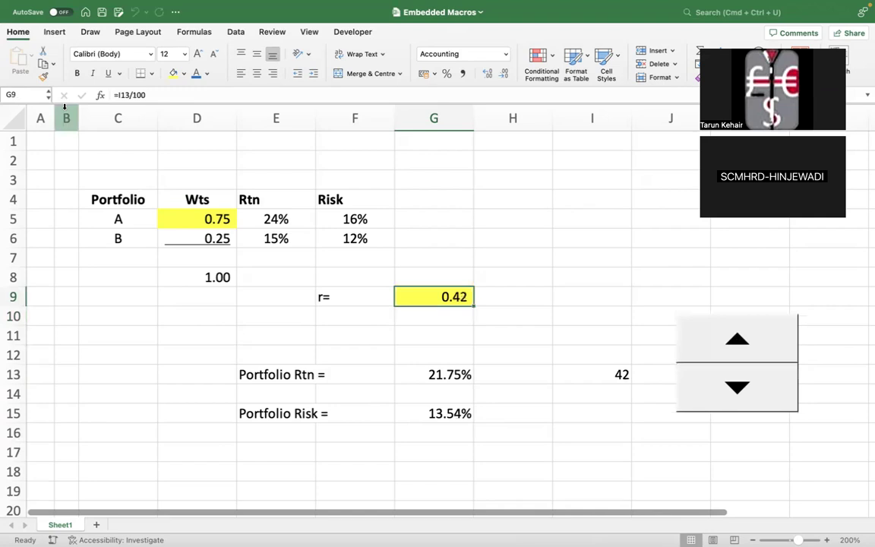
left_click(141, 94)
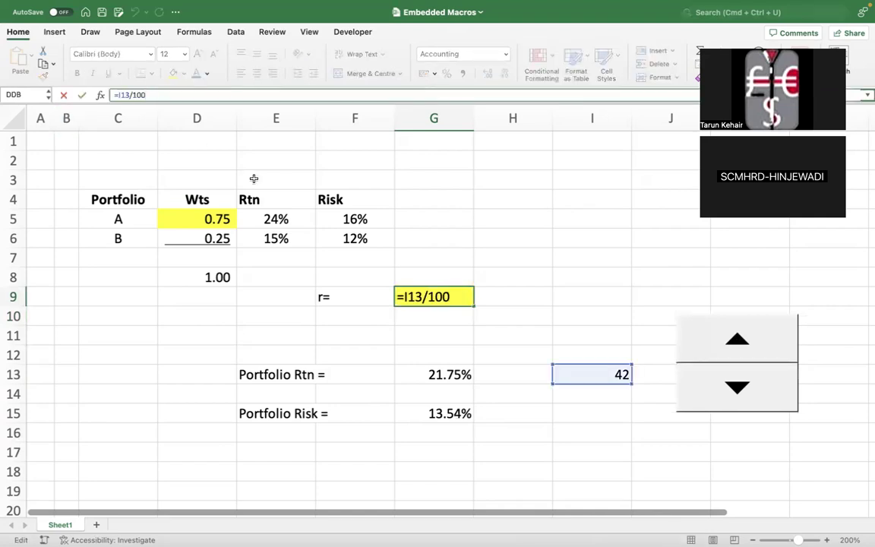
type("*-1")
key("Return")
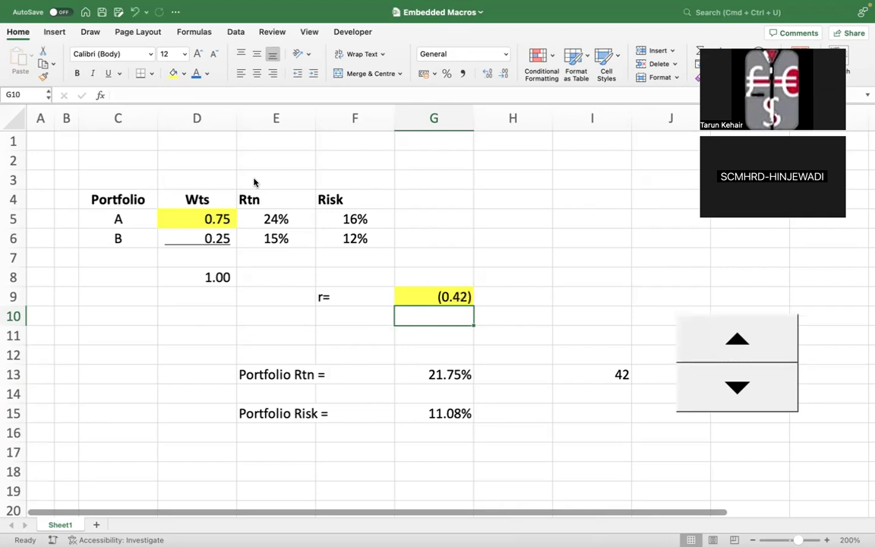
Step: Push the negated r down to -1 and inspect Portfolio Risk in G15 at 9.00%
left_click(758, 353)
left_click(758, 353)
left_click(759, 353)
left_click(758, 353)
left_click(759, 353)
left_click(759, 353)
left_click(758, 353)
left_click(758, 353)
left_click(757, 353)
left_click(757, 352)
left_click(756, 352)
left_click(758, 352)
left_click(758, 353)
left_click(758, 353)
left_click(759, 353)
left_click(758, 353)
left_click(758, 353)
left_click(758, 353)
left_click(757, 351)
left_click_drag(756, 352, 758, 353)
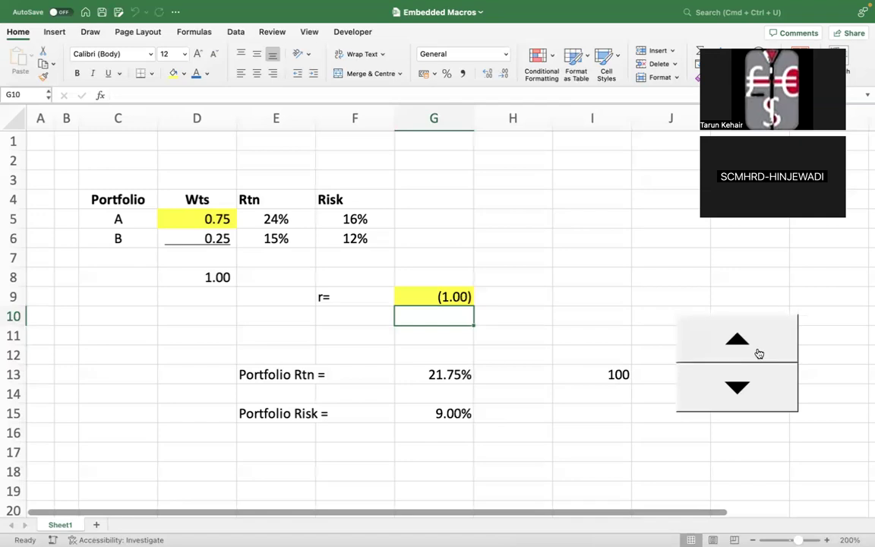
left_click(449, 415)
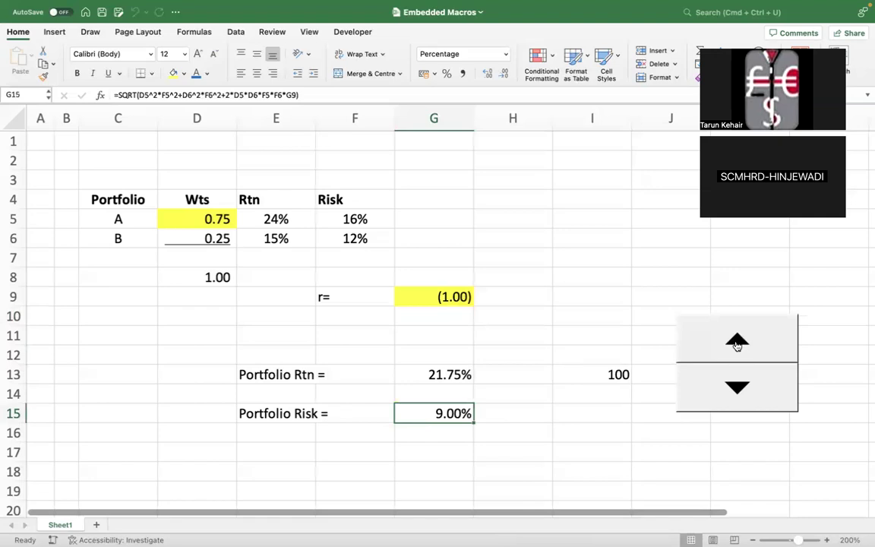
Step: Bring the spinner back to 42 and restore G9 to =I13/100, giving risk 13.54%
left_click_drag(734, 387, 735, 387)
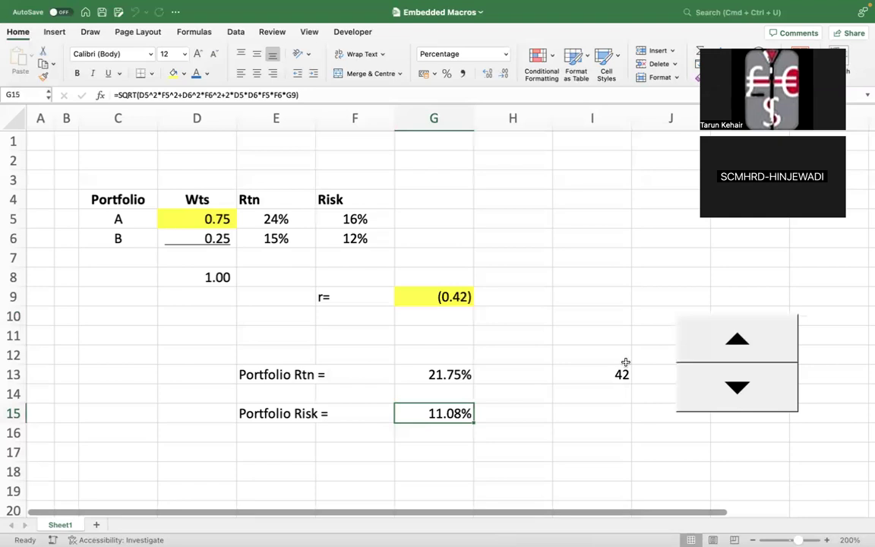
left_click(400, 296)
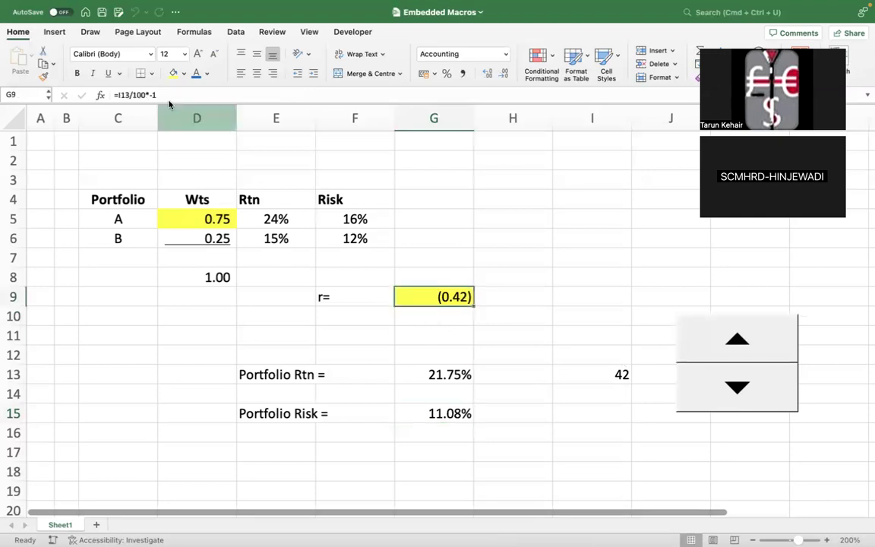
left_click(158, 94)
type("===")
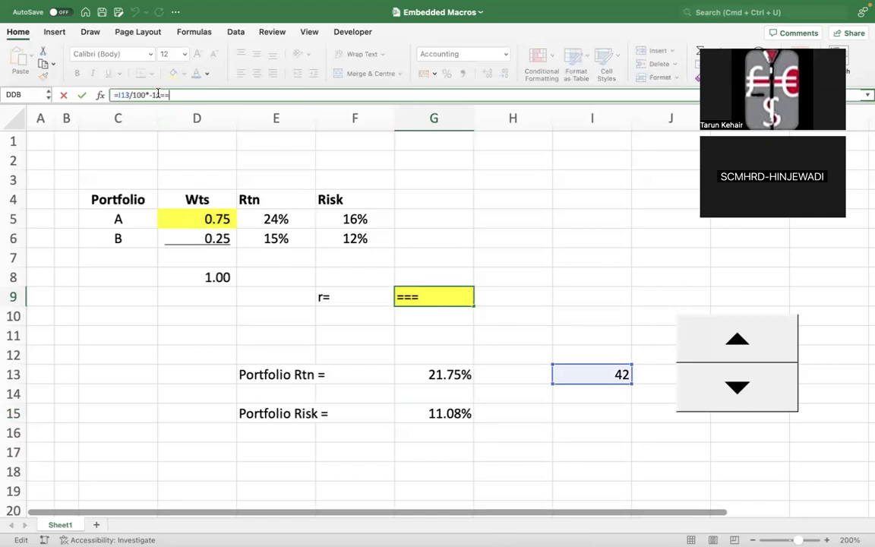
key("BackSpace")
key("BackSpace")
key("BackSpace")
key("BackSpace")
key("Return")
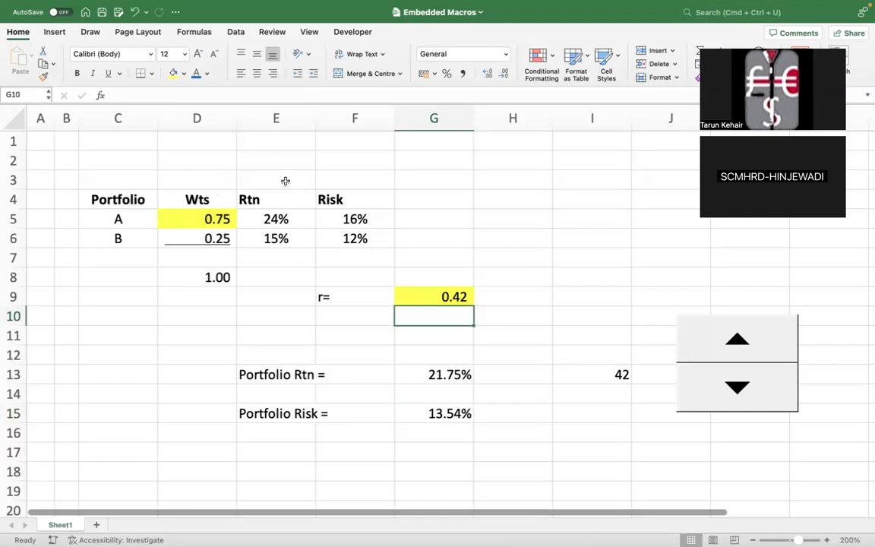
Step: Enter the table headers r in E19 and Risk in F19
scroll(284, 181, "down", 1)
scroll(304, 289, "down", 1)
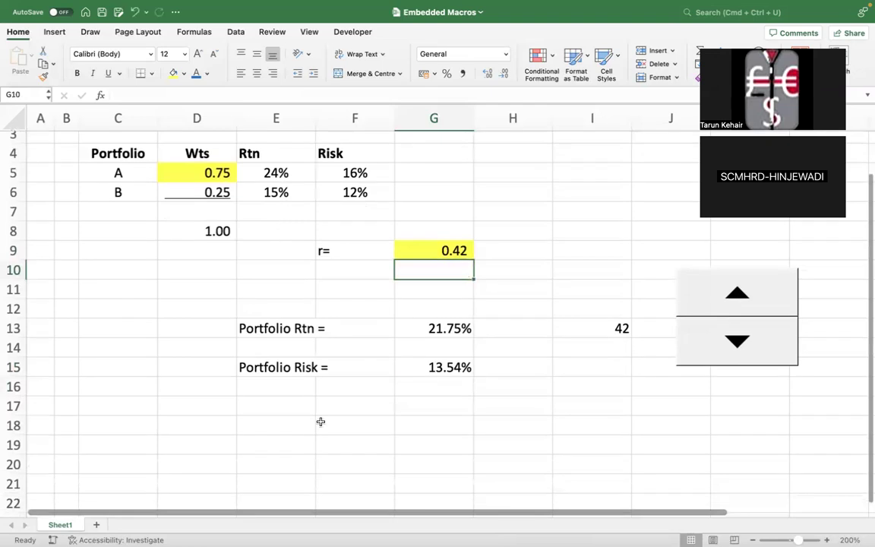
scroll(321, 420, "down", 1)
left_click(259, 418)
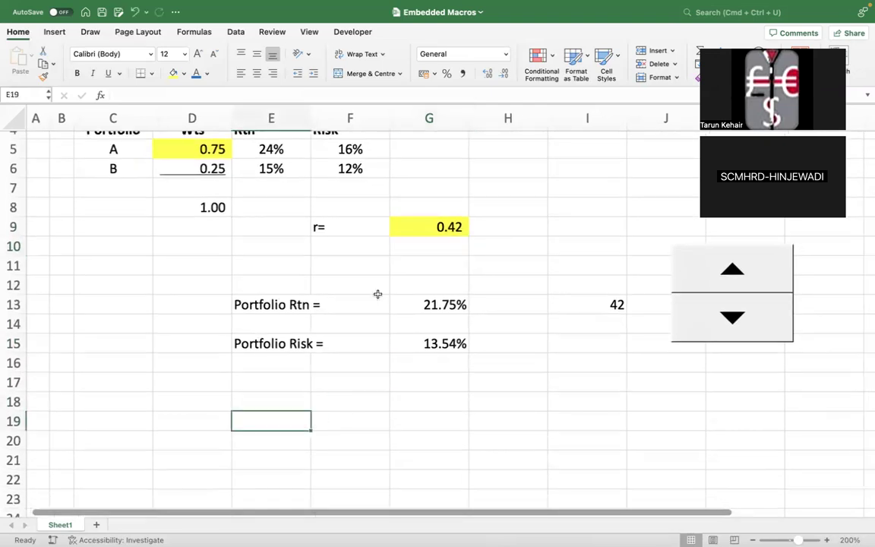
type("r")
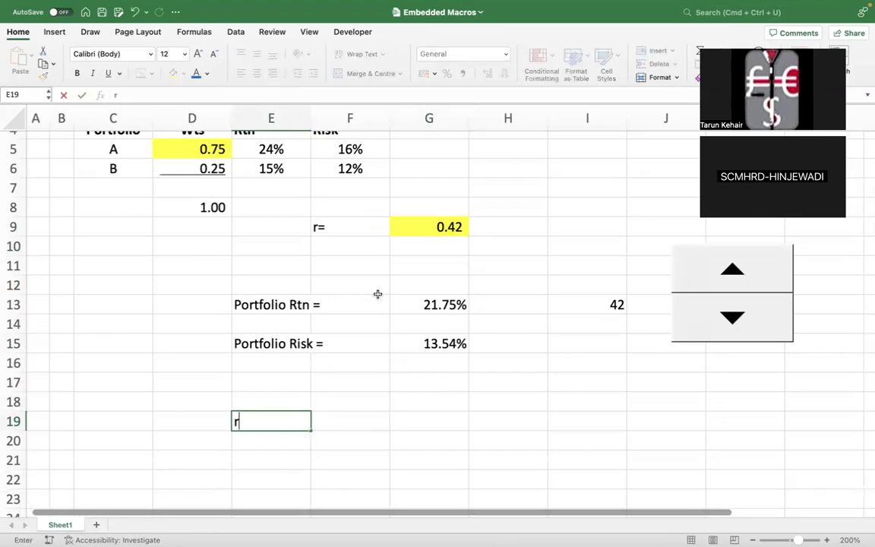
key("Tab")
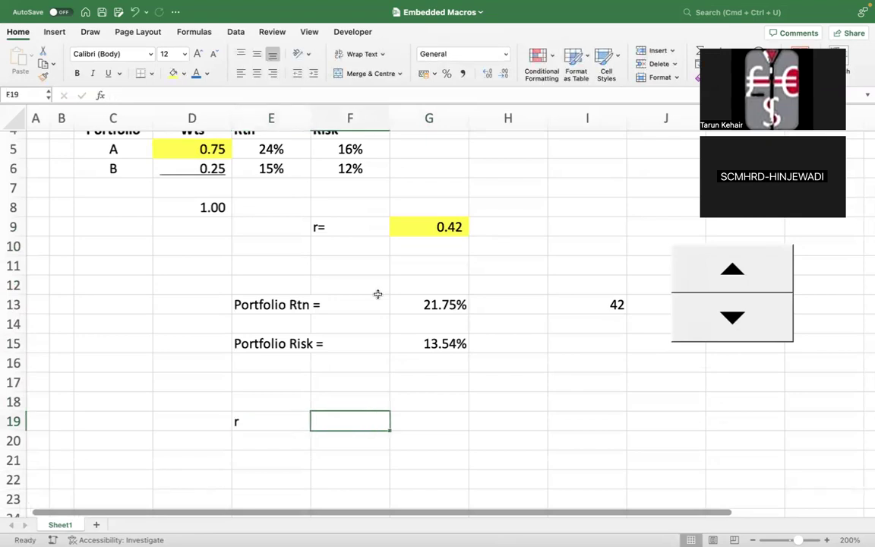
type("Risk")
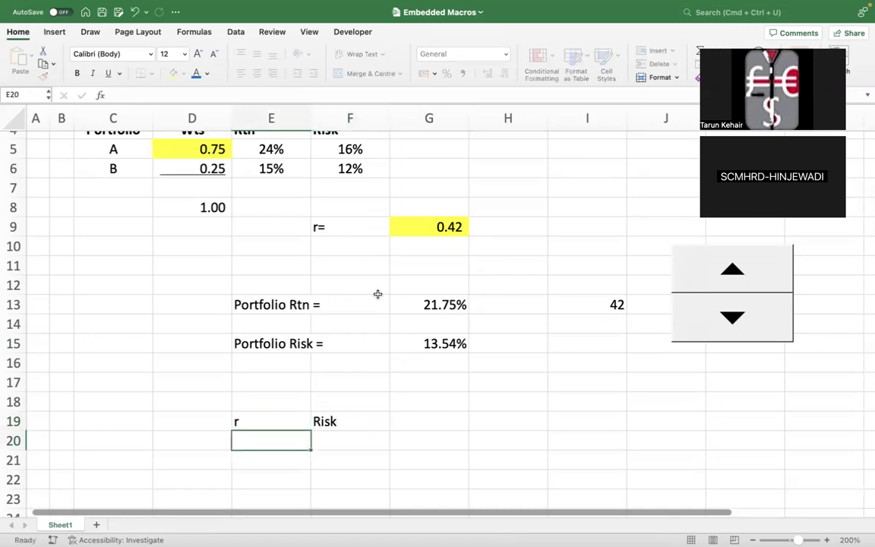
Step: Link E20 to r with =G9 and F20 to Portfolio Risk with =G15
type("=")
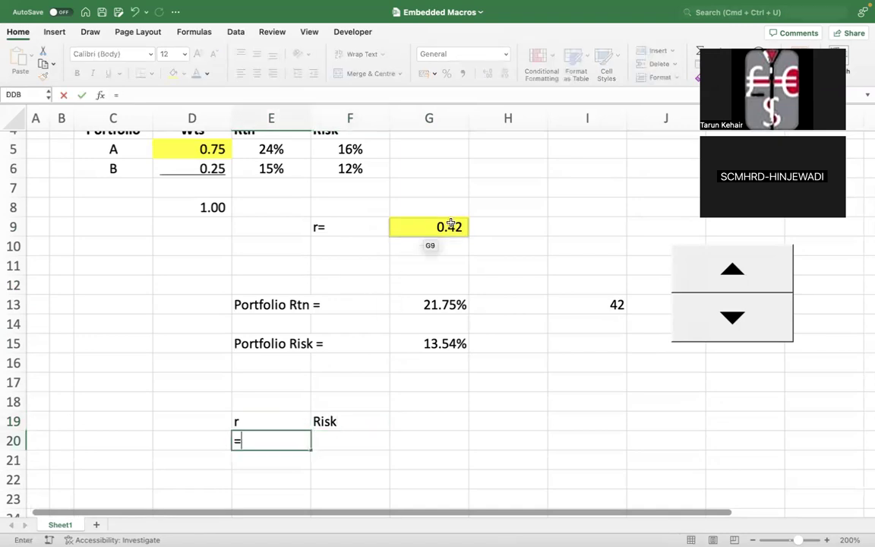
left_click(439, 226)
key("Return")
key("Up")
key("Right")
type("=")
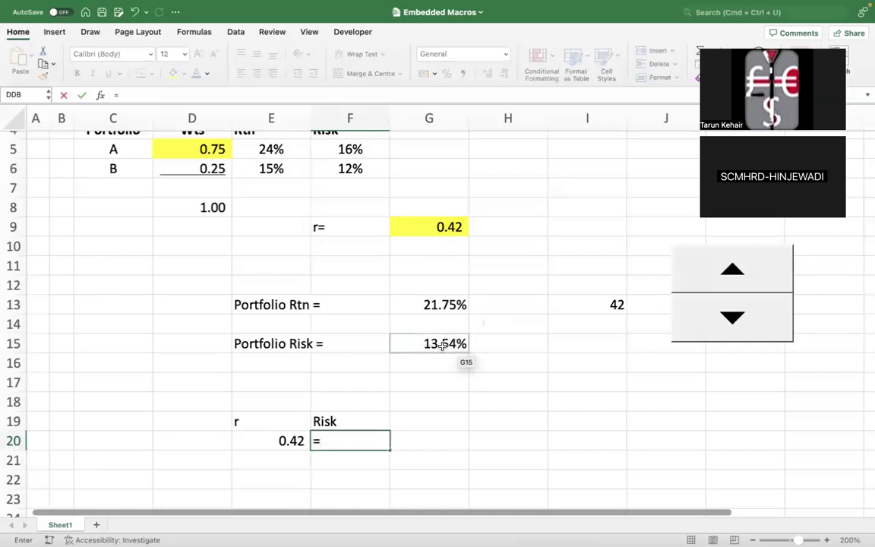
left_click(444, 346)
key("Return")
Step: Select the table range from the E19:F19 headers down to row 148
key("Up")
key("Left")
key("Up")
key("shift+Right")
key("shift+Down")
key("shift+Down")
key("shift+Down")
key("shift+Down")
key("shift+Down")
key("shift+Down")
key("shift+Down")
key("shift+Down")
key("shift+Down")
key("shift+Down")
key("shift+Down")
key("shift+Down")
key("shift+Down")
key("shift+Down")
key("shift+Down")
key("shift+Down")
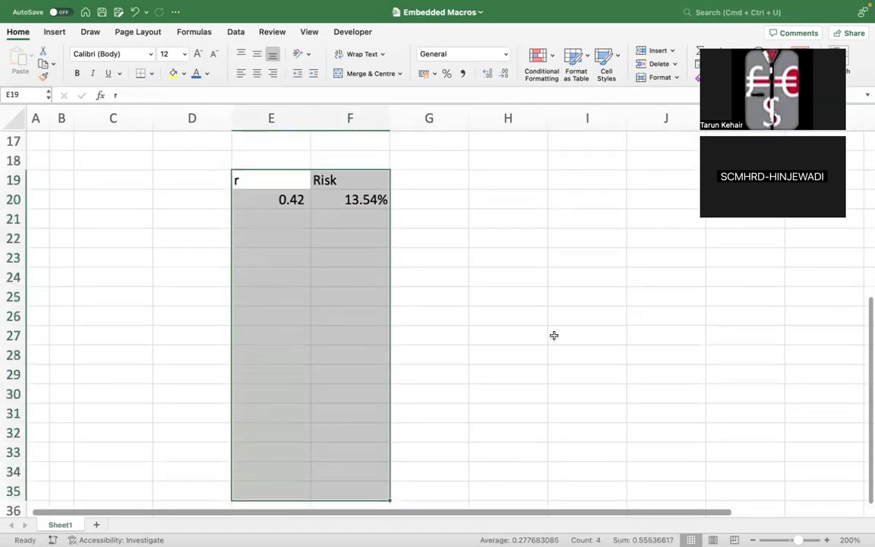
key("shift+Down")
key("shift+Down")
key("shift+Down")
key("shift+Down")
key("shift+Down")
key("shift+Down")
key("shift+Down")
key("shift+Down")
key("shift+Down")
key("shift+Down")
key("shift+Down")
key("shift+Down")
key("shift+Down")
key("shift+Down")
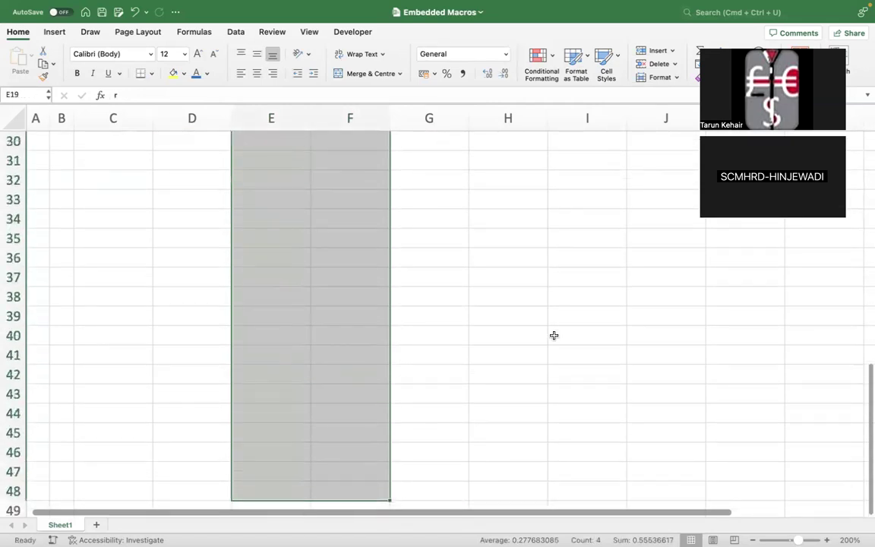
key("shift+Down")
key("shift+Down")
key("shift+Down")
key("shift+Down")
key("shift+Down")
key("shift+Down")
key("shift+Down")
key("shift+Down")
key("shift+Down")
key("shift+Down")
key("shift+Down")
key("shift+Down")
key("shift+Down")
key("shift+Down")
key("shift+Down")
key("shift+Down")
key("shift+Down")
key("shift+Down")
key("shift+Down")
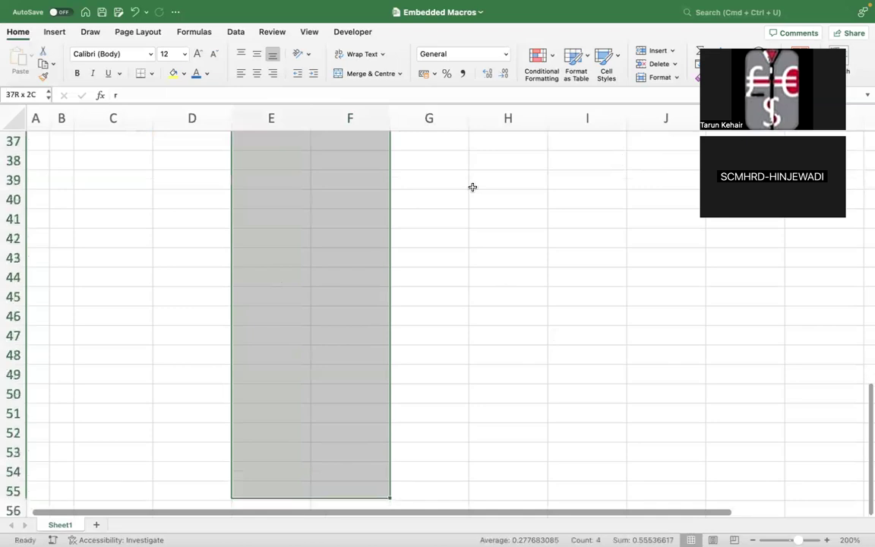
key("shift+Down")
key("shift+Down")
key("shift+Down")
key("shift+Down")
key("shift+Down")
key("shift+Down")
key("shift+Down")
key("shift+Down")
key("shift+Down")
key("shift+Down")
key("shift+Down")
key("shift+Down")
key("shift+Down")
key("shift+Down")
key("shift+Down")
key("shift+Down")
key("shift+Down")
key("shift+Down")
key("shift+Down")
key("shift+Down")
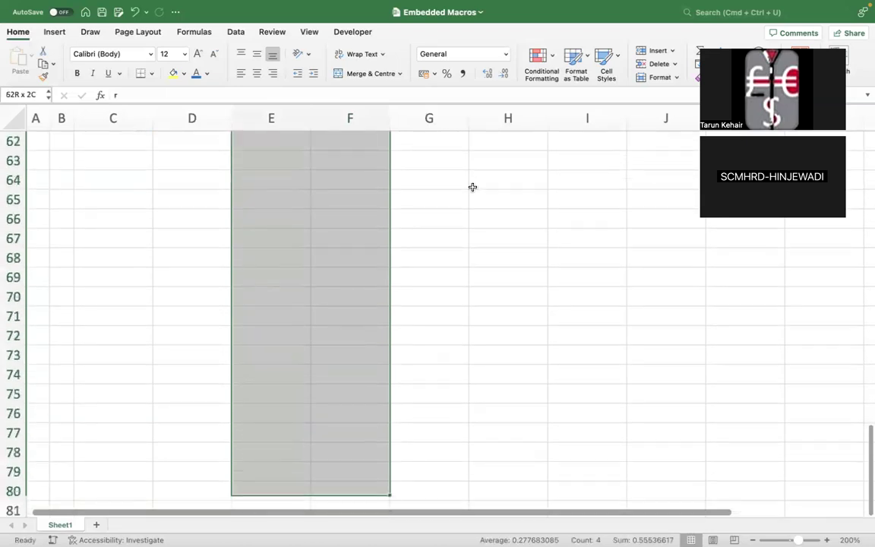
key("shift+Down")
key("shift+Down")
key("shift+Down")
key("shift+Down")
key("shift+Down")
key("shift+Down")
key("shift+Down")
key("shift+Down")
key("shift+Down")
key("shift+Down")
key("shift+Down")
key("shift+Down")
key("shift+Down")
key("shift+Down")
key("shift+Down")
key("shift+Down")
key("shift+Down")
key("shift+Down")
key("shift+Down")
key("shift+Down")
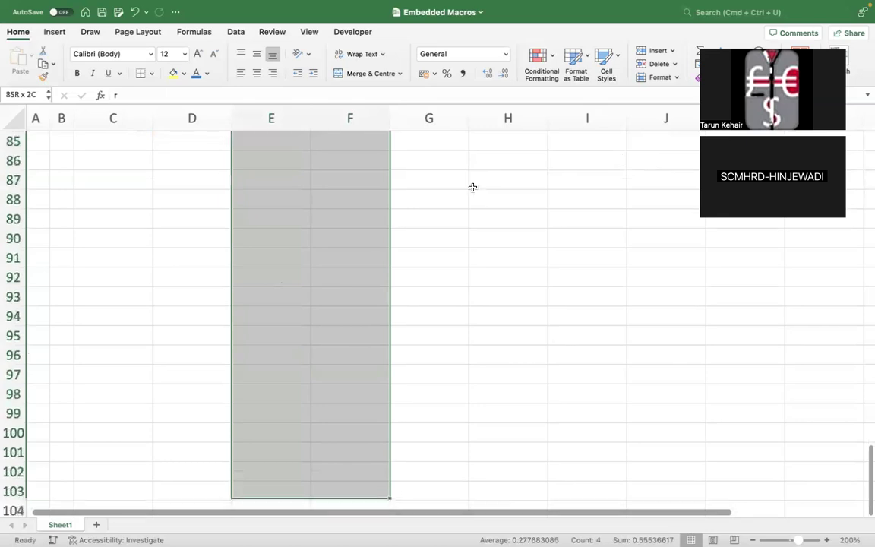
key("shift+Down")
key("shift+Down")
key("shift+Down")
key("shift+Down")
key("shift+Down")
key("shift+Down")
key("shift+Down")
key("shift+Down")
key("shift+Down")
key("shift+Down")
key("shift+Down")
key("shift+Down")
key("shift+Down")
key("shift+Down")
key("shift+Down")
key("shift+Down")
key("shift+Down")
key("shift+Down")
key("shift+Down")
key("shift+Down")
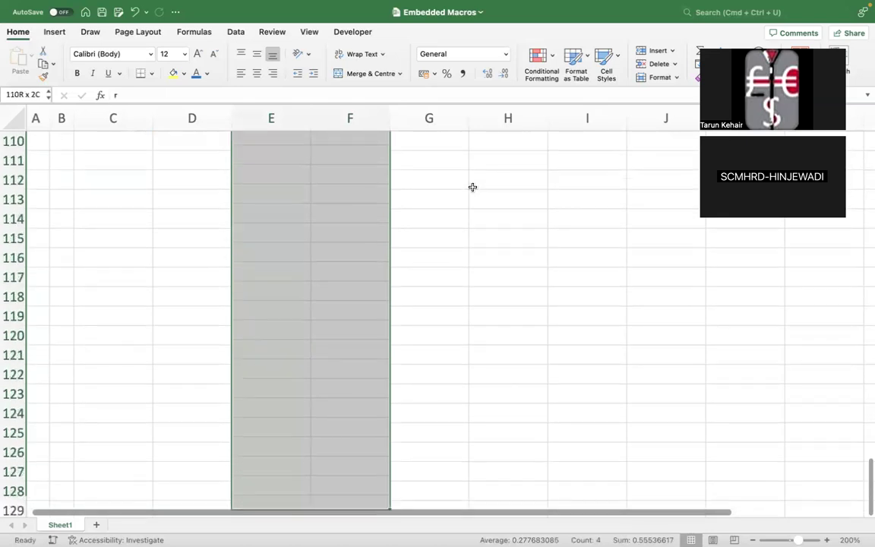
key("shift+Down")
key("shift+Down")
key("shift+Down")
key("shift+Down")
key("shift+Down")
key("shift+Down")
key("shift+Down")
key("shift+Down")
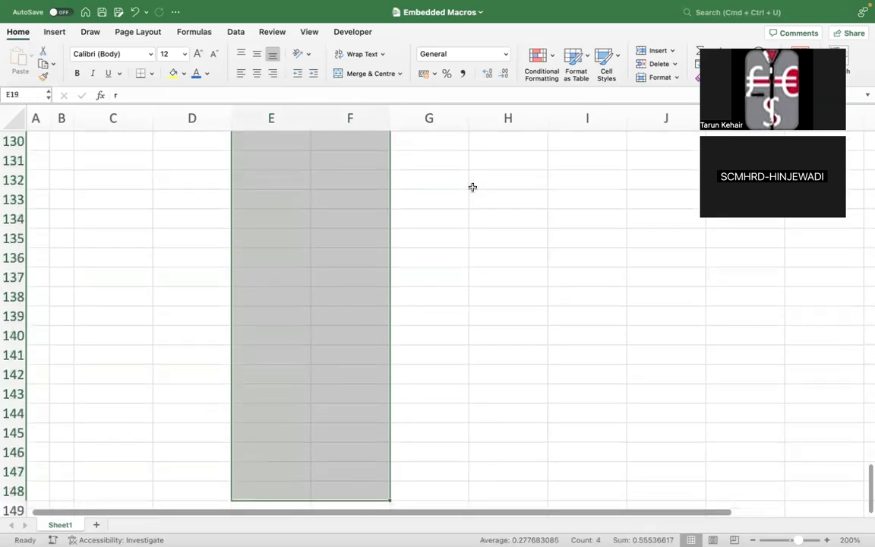
Step: Center the r and Risk columns and bold the E19:F19 headers
left_click(257, 73)
left_click(285, 318)
key("shift+Right")
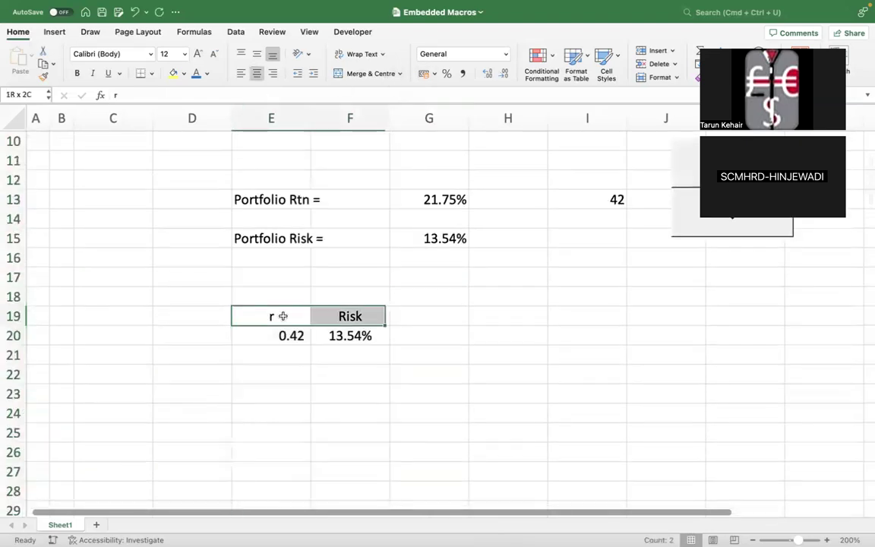
key("super+b")
Step: Shade the linked row E20:F20 light gold
left_click(266, 331)
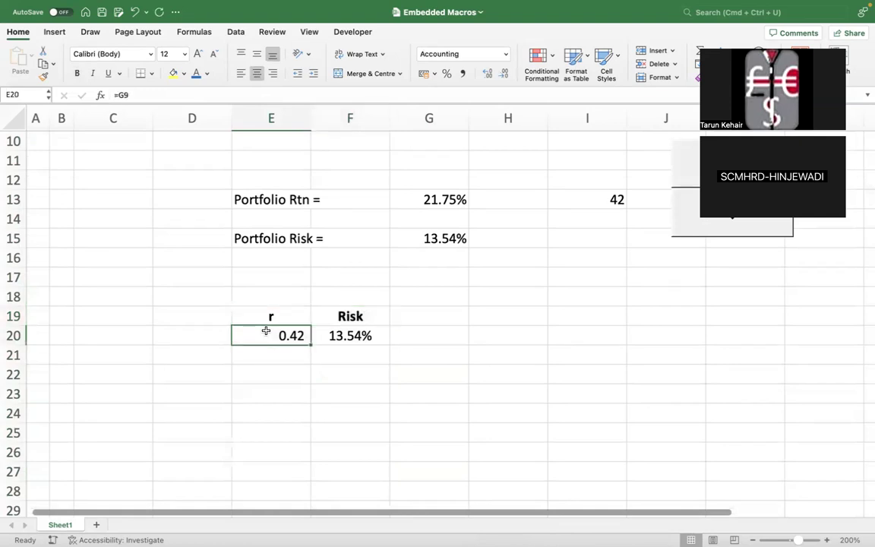
key("shift+Right")
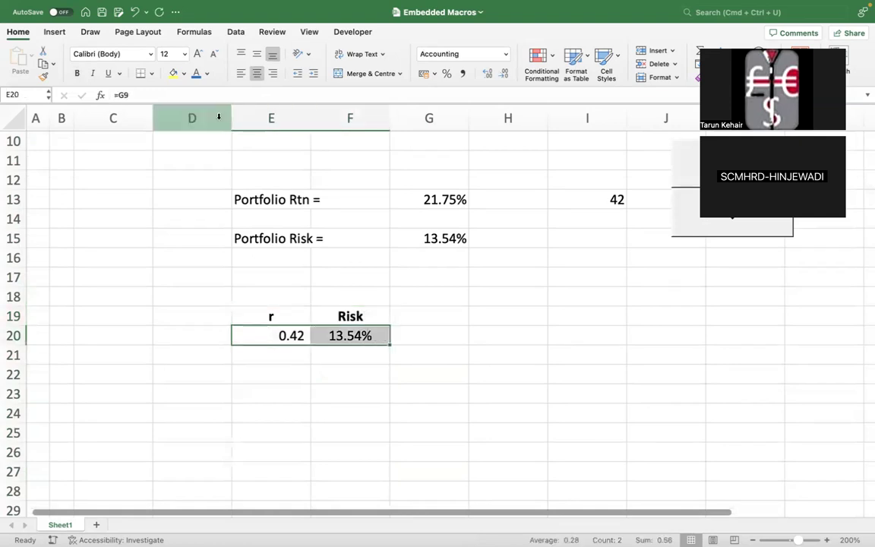
left_click(183, 74)
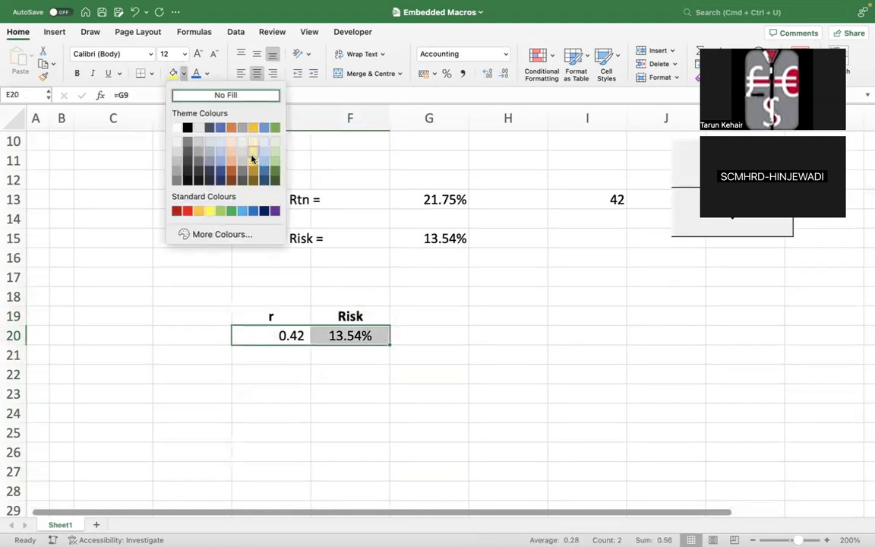
left_click(253, 158)
left_click(416, 302)
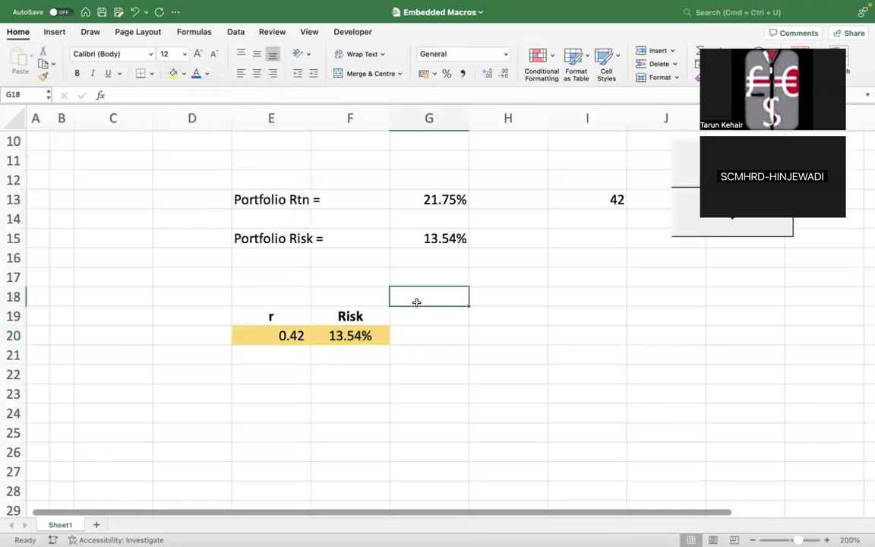
Step: Enter -1 in E21 as the first r value
key("Down")
key("Left")
key("Down")
key("Down")
key("Left")
type("0")
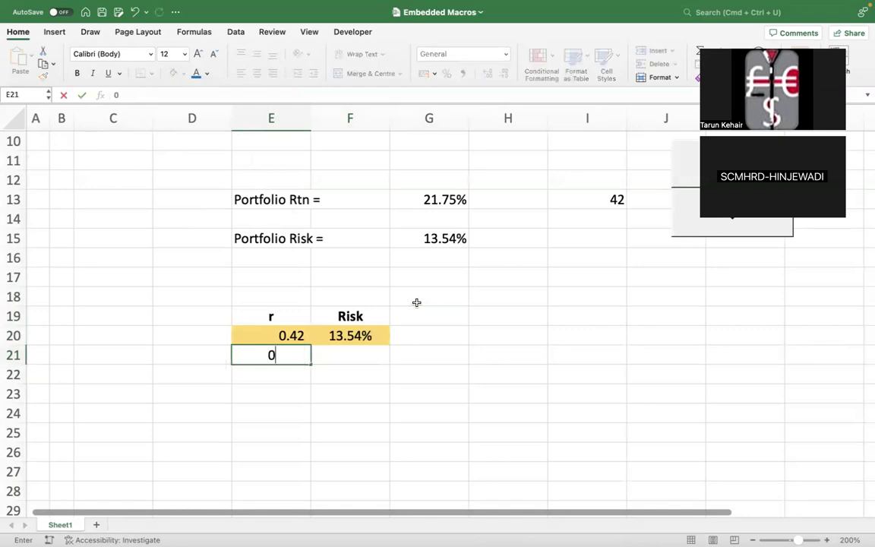
key("BackSpace")
type("1")
key("Return")
key("Up")
type("-1")
key("Return")
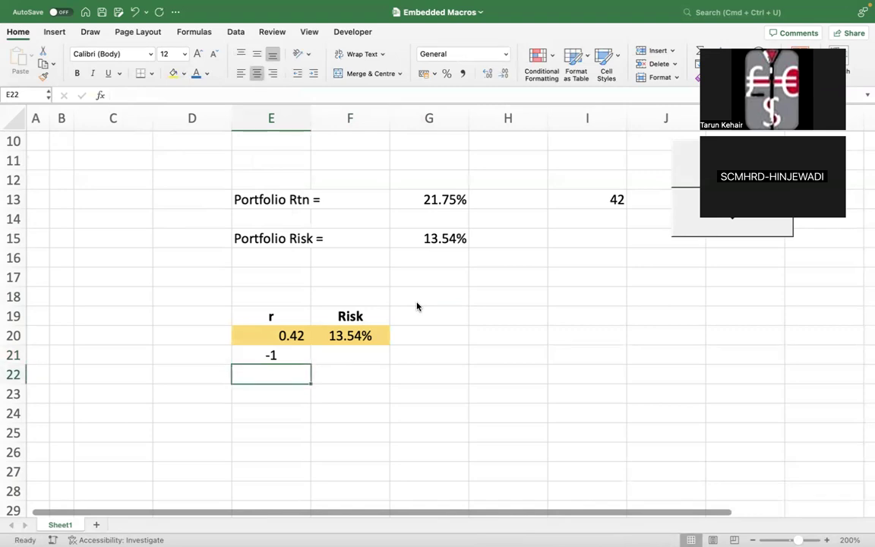
Step: Set up a Fill Series from E21 down columns in 0.01 steps with stop value 1
left_click(282, 354)
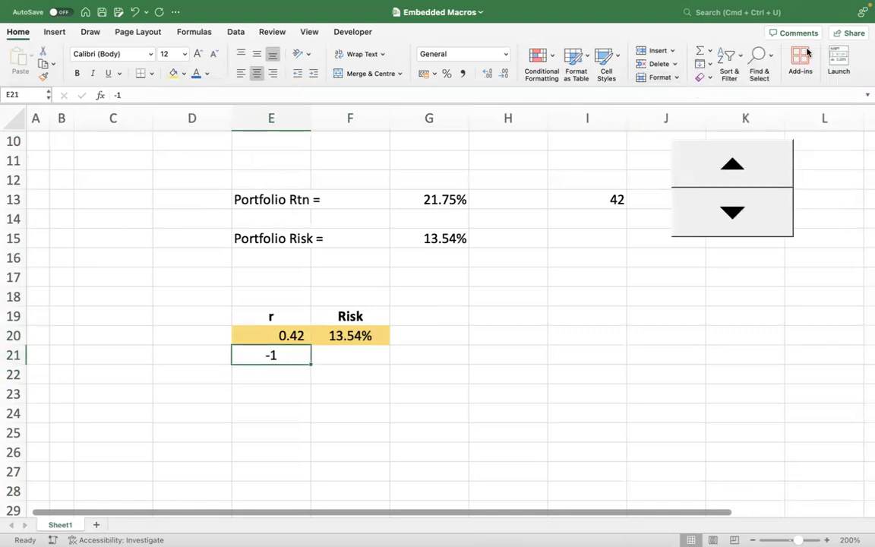
left_click(707, 65)
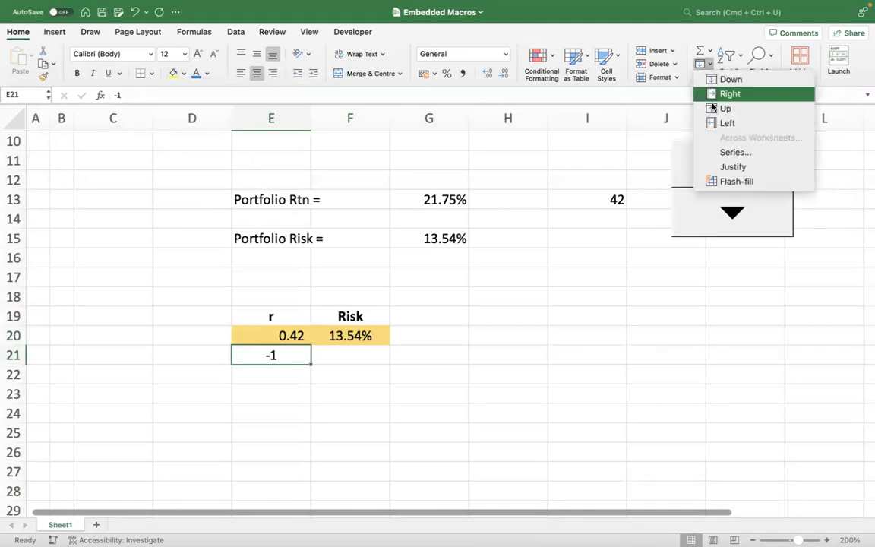
left_click(716, 153)
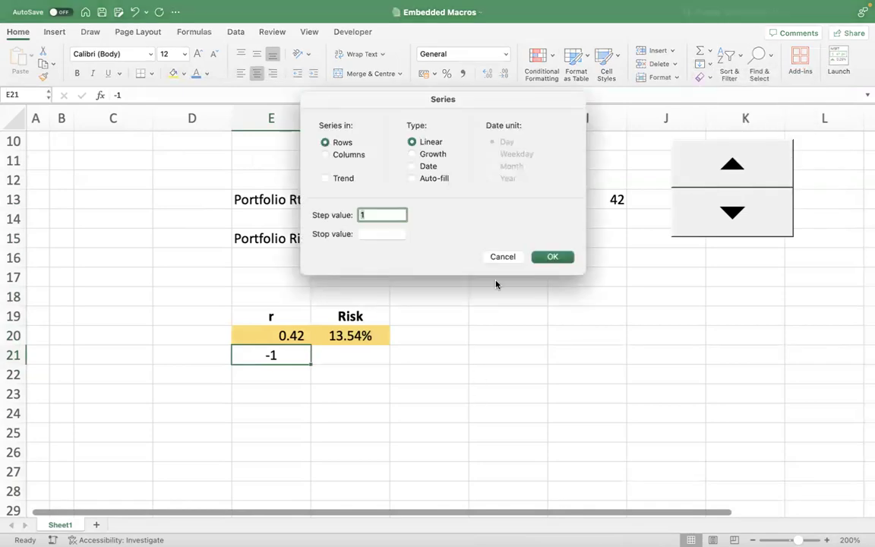
left_click(343, 154)
left_click(372, 236)
type("1")
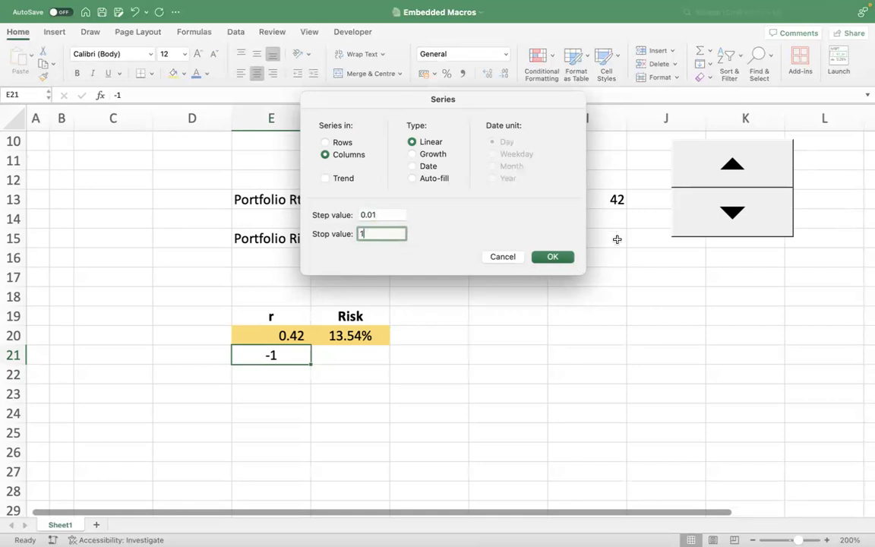
Step: Generate the r series from -1 to 1 and check its extent down column E
left_click(553, 256)
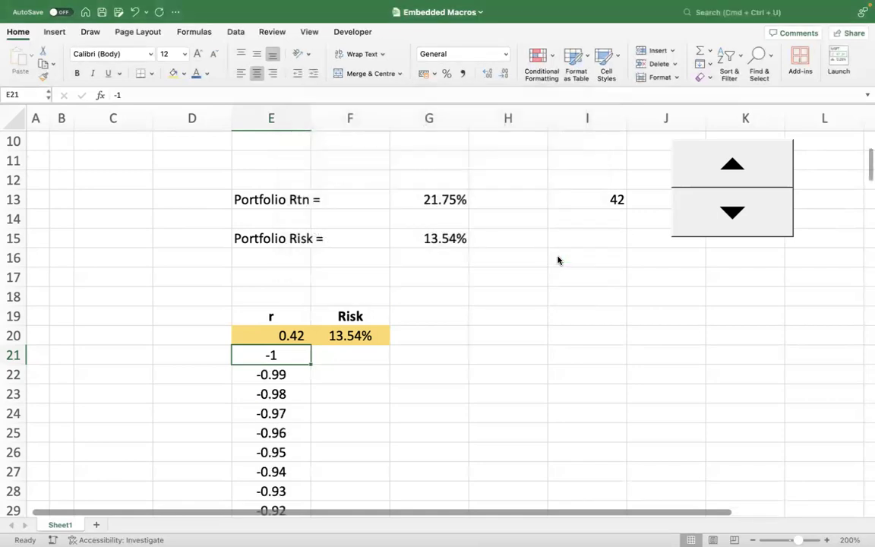
key("Down")
key("super+Down")
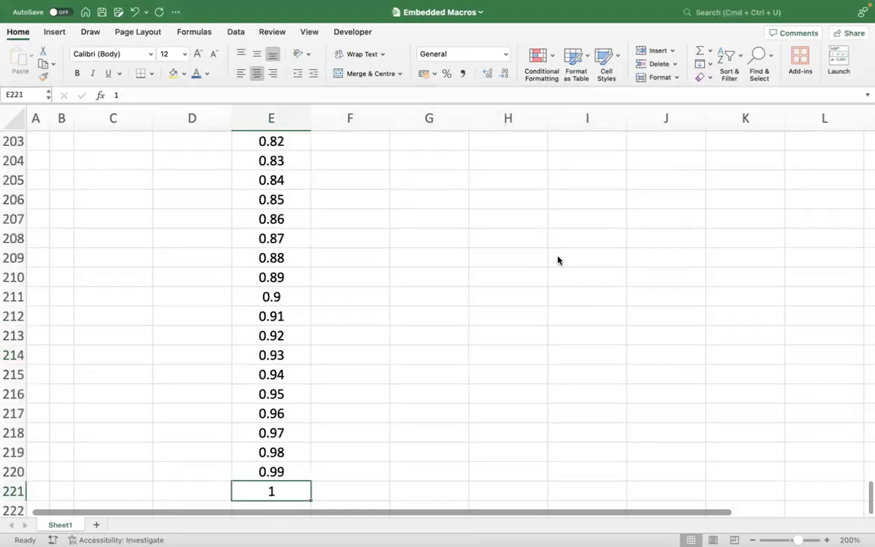
key("Down")
key("Down")
key("Up")
key("Up")
key("Up")
key("Up")
key("super+Up")
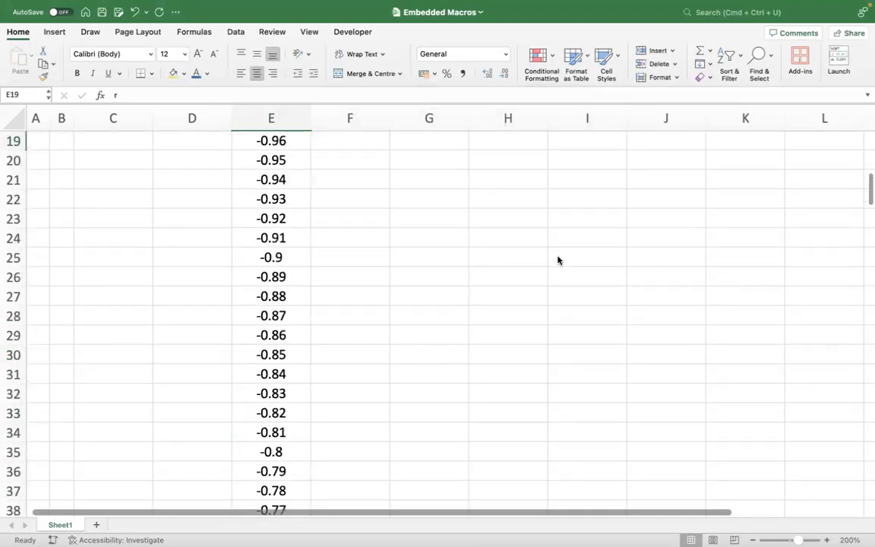
key("Up")
key("Up")
scroll(558, 261, "up", 1)
key("Down")
key("Down")
key("Down")
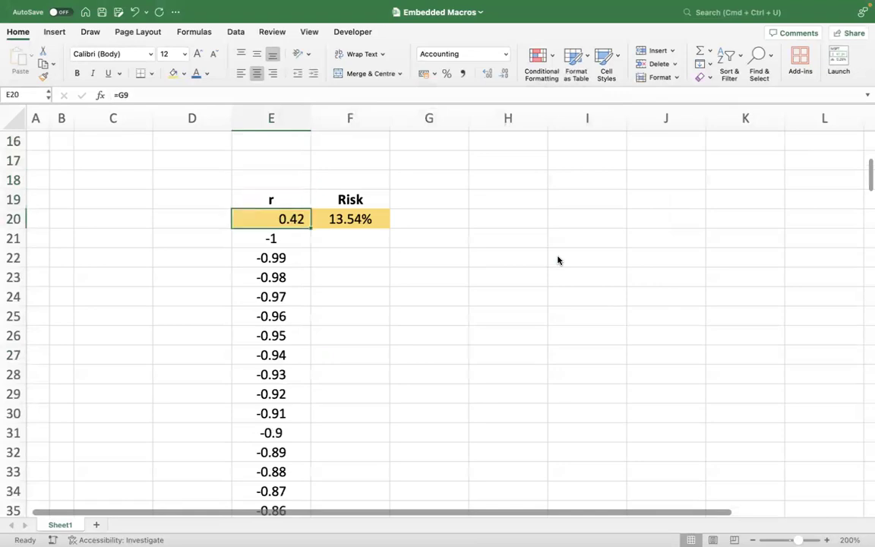
Step: Undo the accidental change and clear every r value below E21
key("super+alt+m")
key("super+z")
key("Down")
key("Down")
key("super+shift+Down")
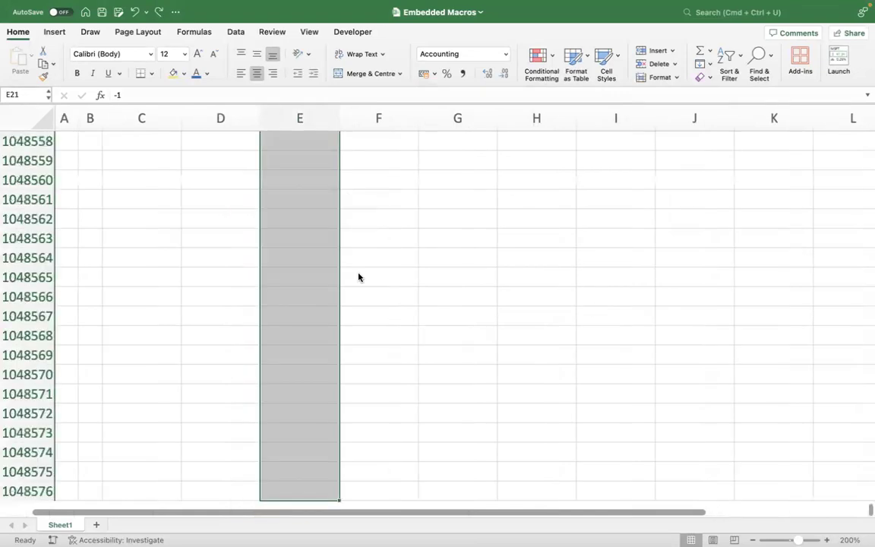
key("Delete")
key("super+Up")
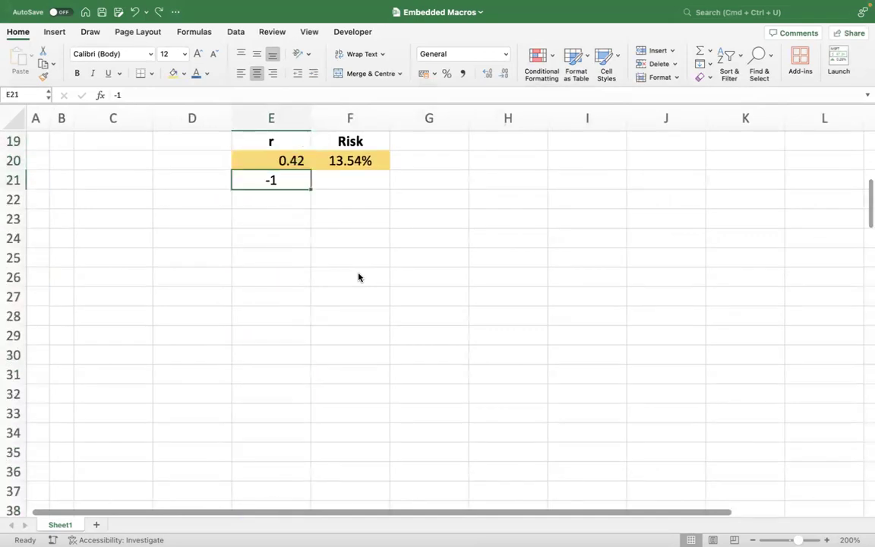
scroll(625, 308, "up", 4)
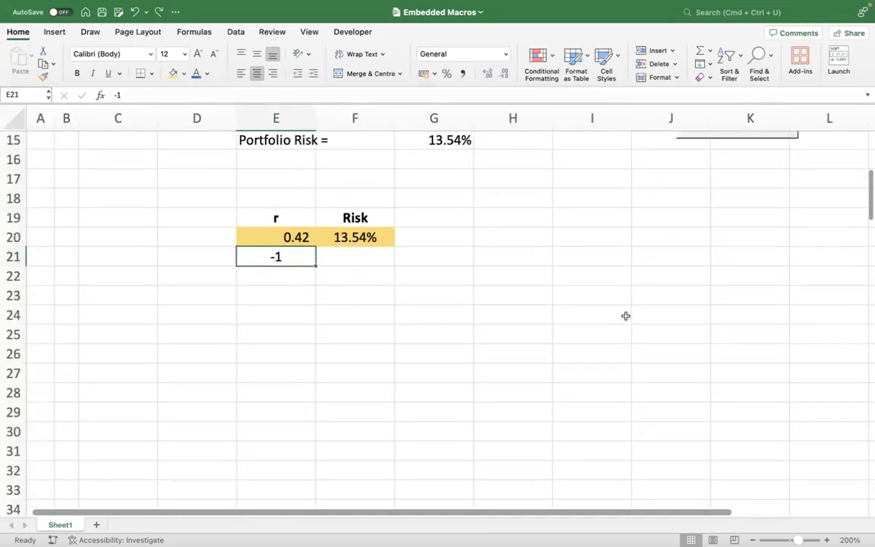
Step: Fill column E down from -1 in E21 as a series with step 0.01, stopping at 1
left_click(709, 66)
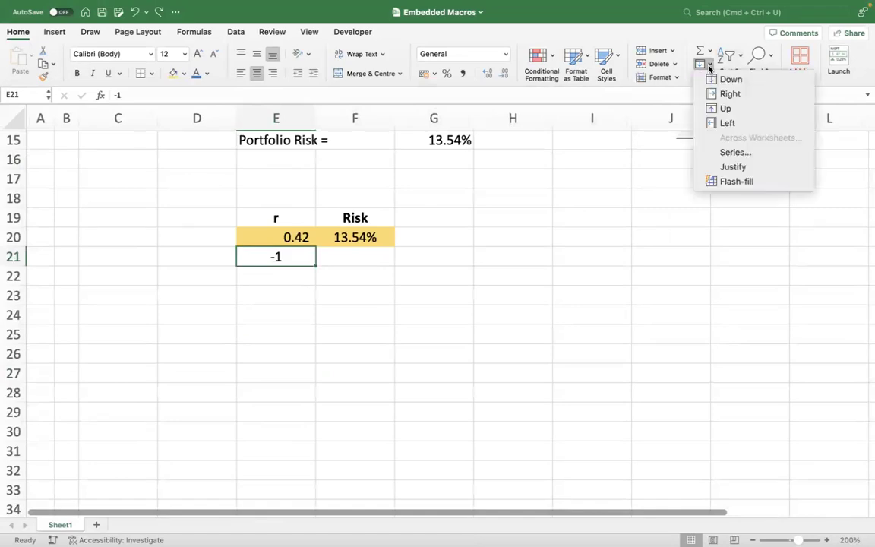
left_click(733, 153)
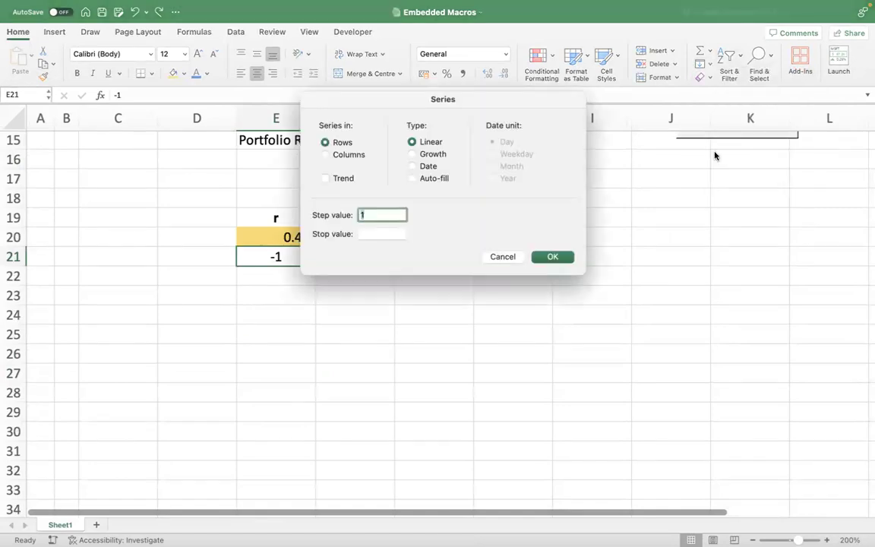
left_click(325, 155)
left_click(370, 232)
type("1")
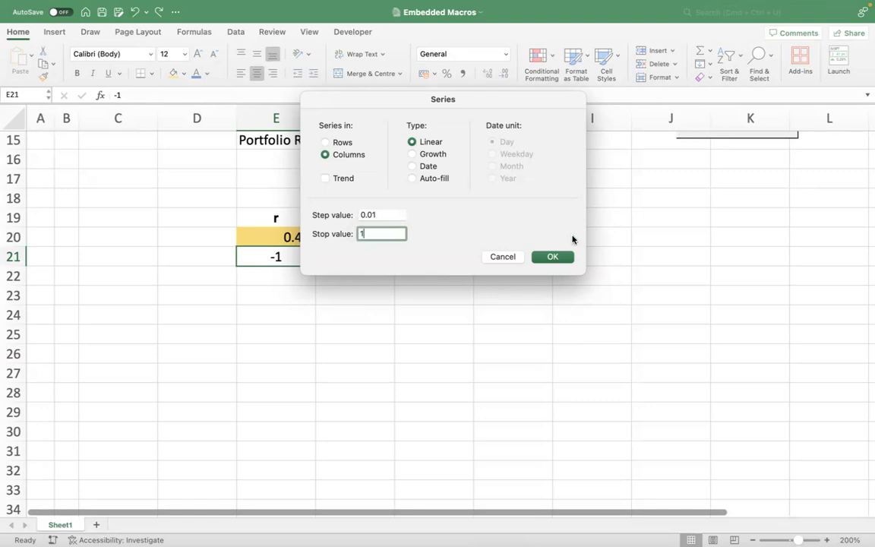
left_click(553, 256)
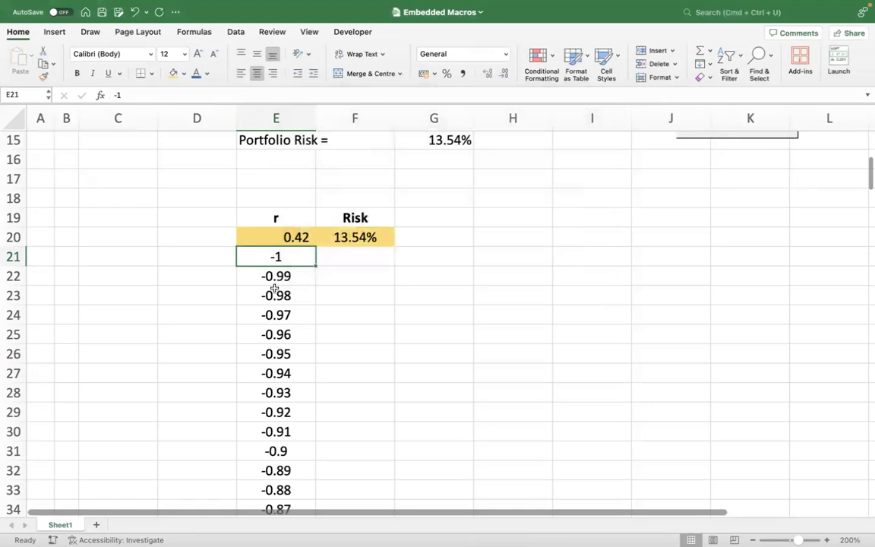
Step: Apply Comma Style to the r values in E21:E221 for two-decimal accounting format
key("ctrl+shift+Down")
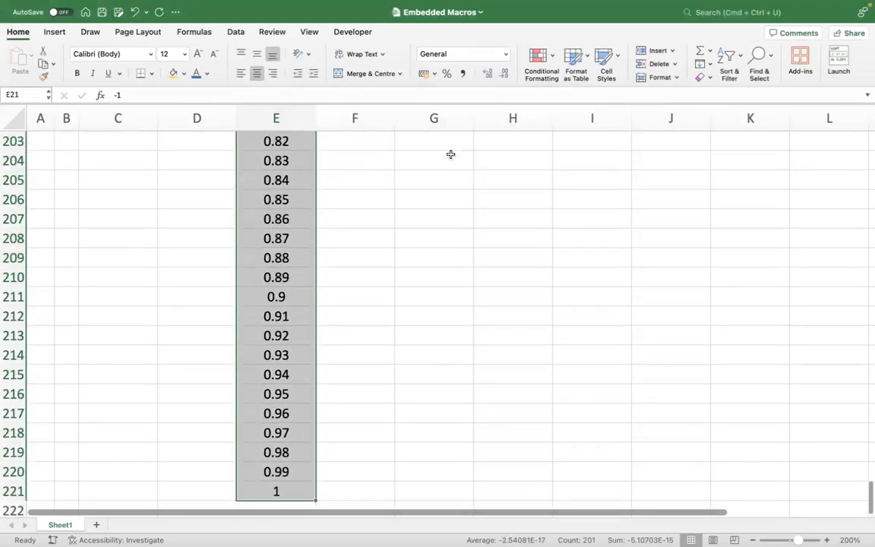
left_click(462, 75)
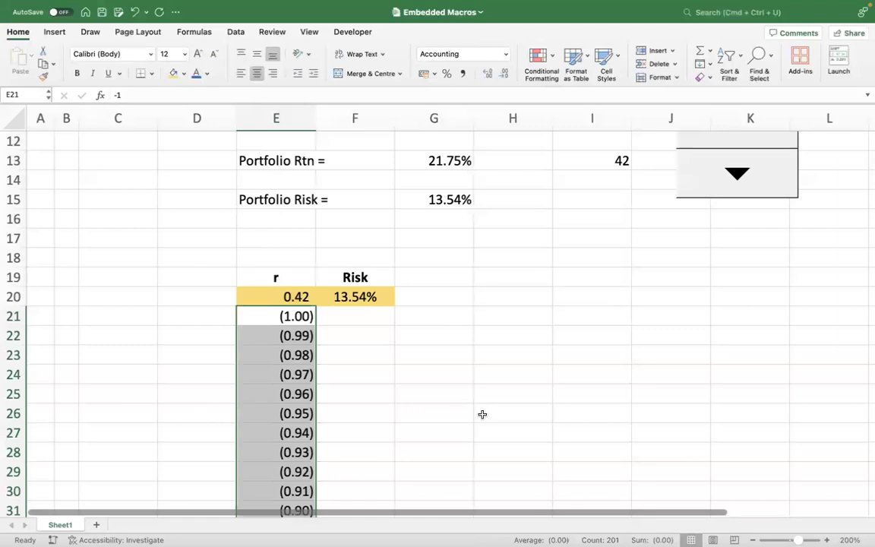
key("Up")
key("Up")
Step: Select the data table range E20:F221, from the linked r cell down to row 221
key("Down")
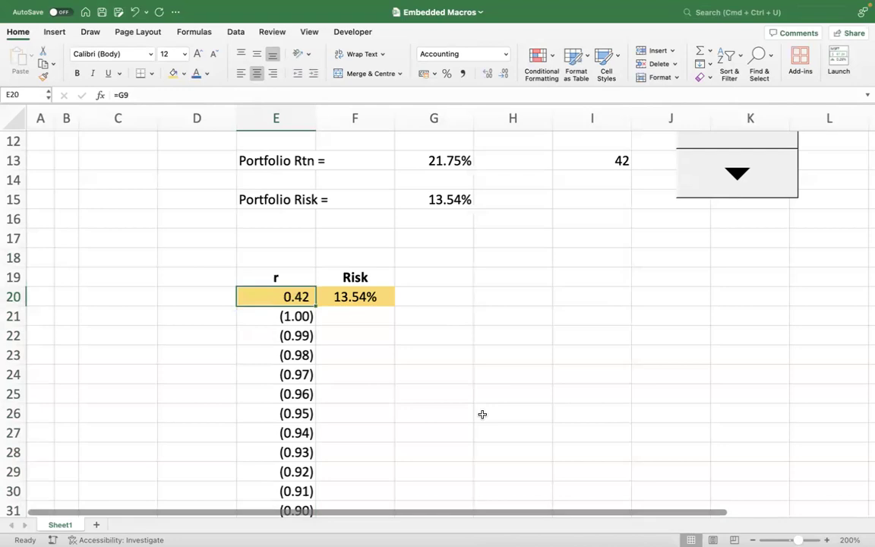
key("shift+Right")
key("ctrl+shift+Down")
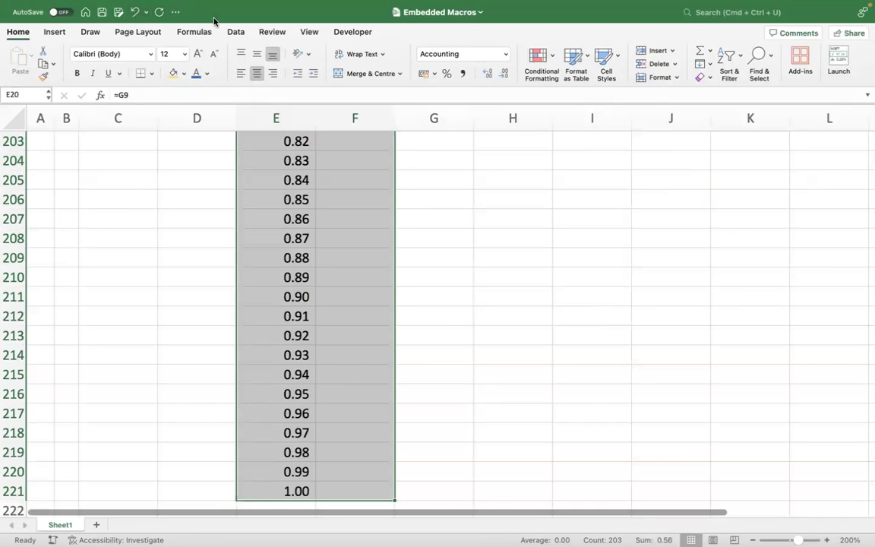
mouse_move(353, 19)
Step: Create a one-variable data table with G9 as the column input cell
left_click(235, 33)
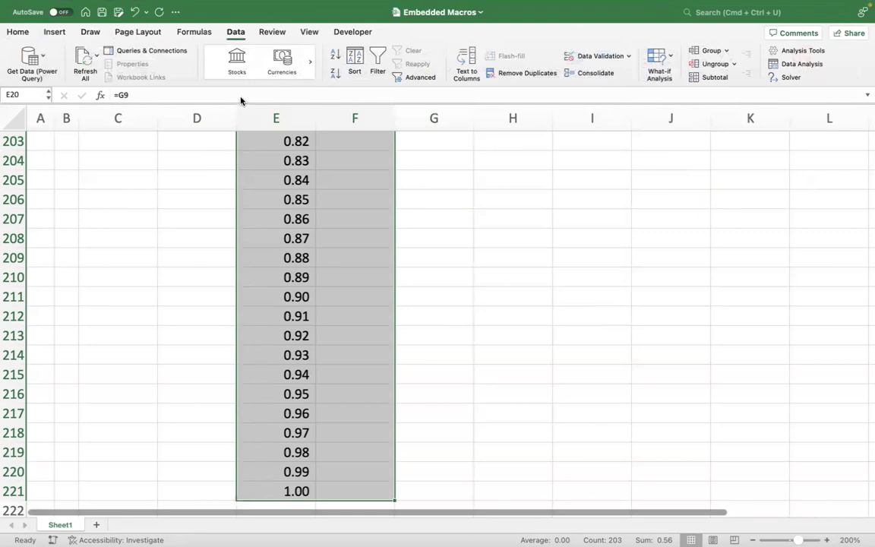
left_click(663, 76)
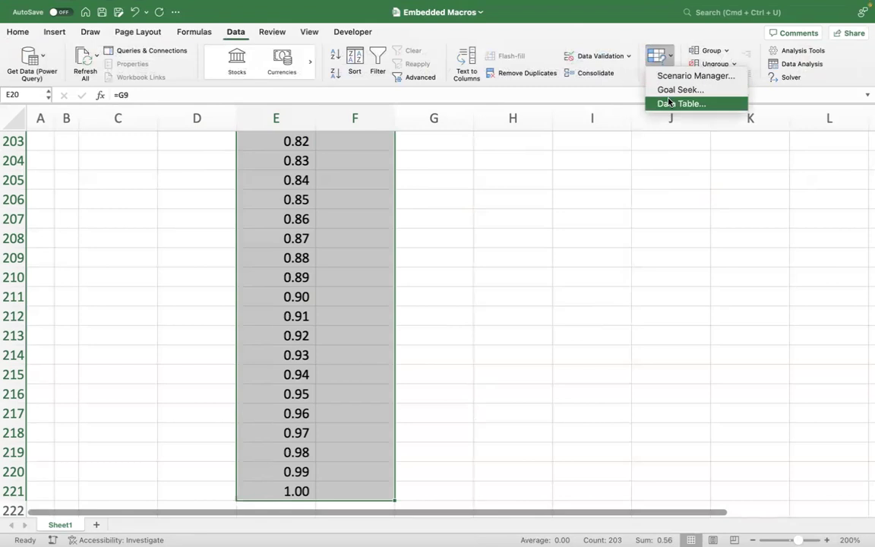
left_click(680, 103)
left_click(465, 167)
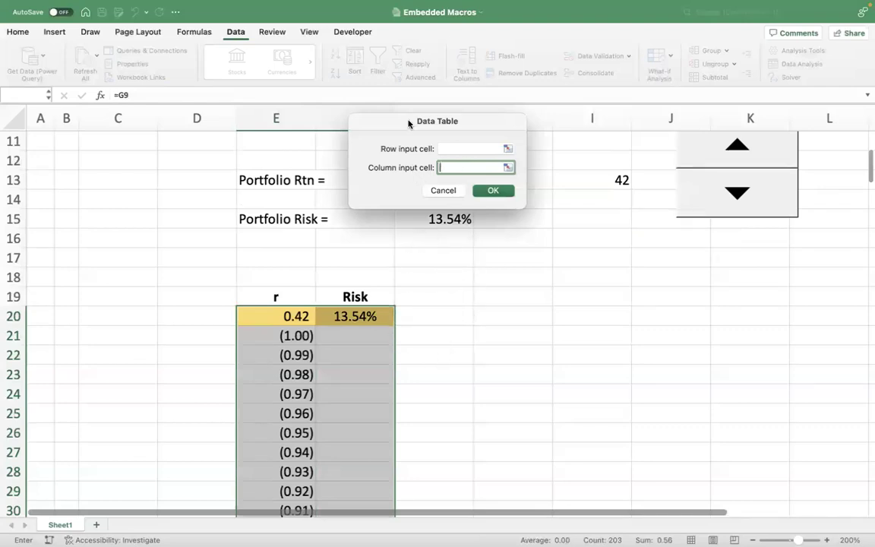
left_click_drag(408, 126, 652, 245)
scroll(445, 254, "up", 3)
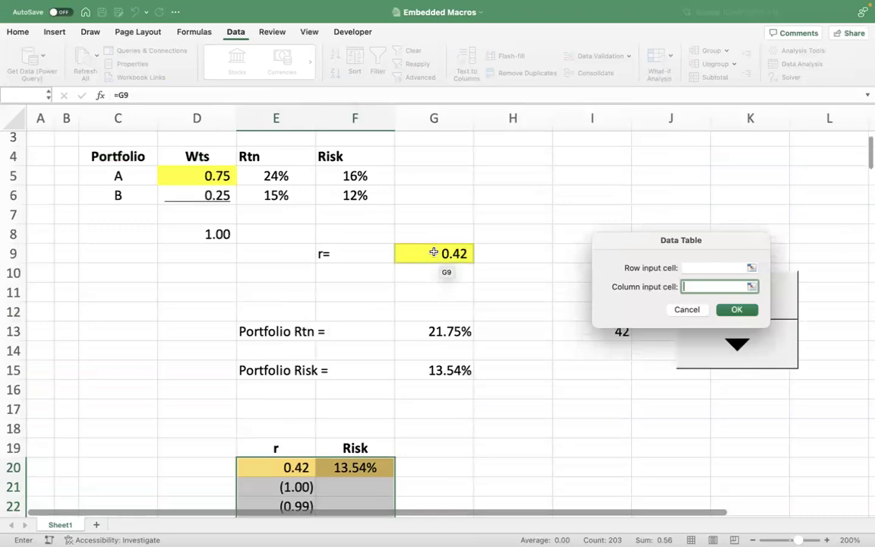
left_click(438, 254)
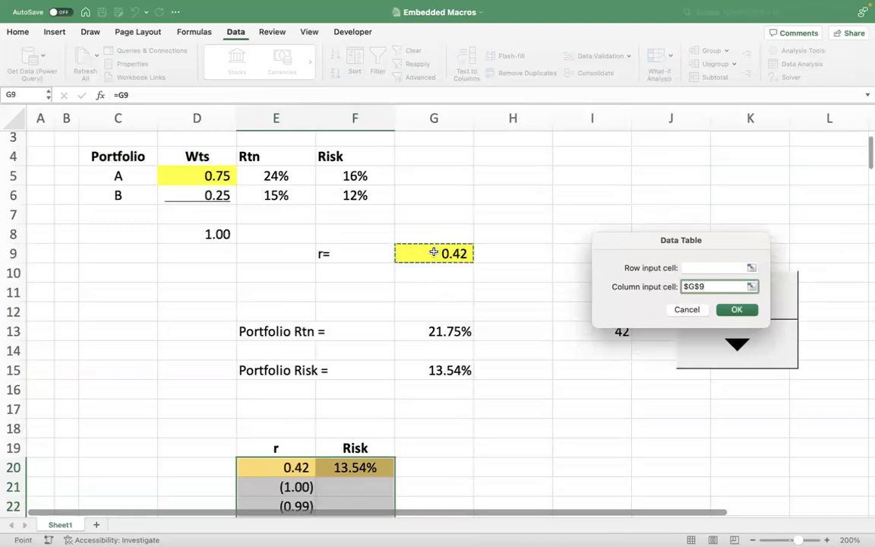
left_click(740, 309)
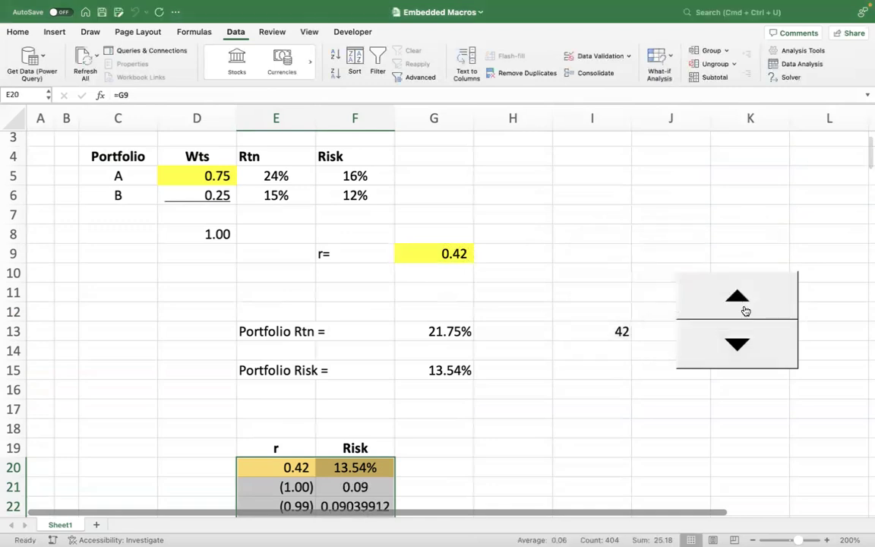
Step: Format the Risk results in F21:F221 as percentages with two decimals
right_click(430, 311)
key("Escape")
scroll(312, 396, "down", 5)
left_click(347, 402)
key("super+shift+Down")
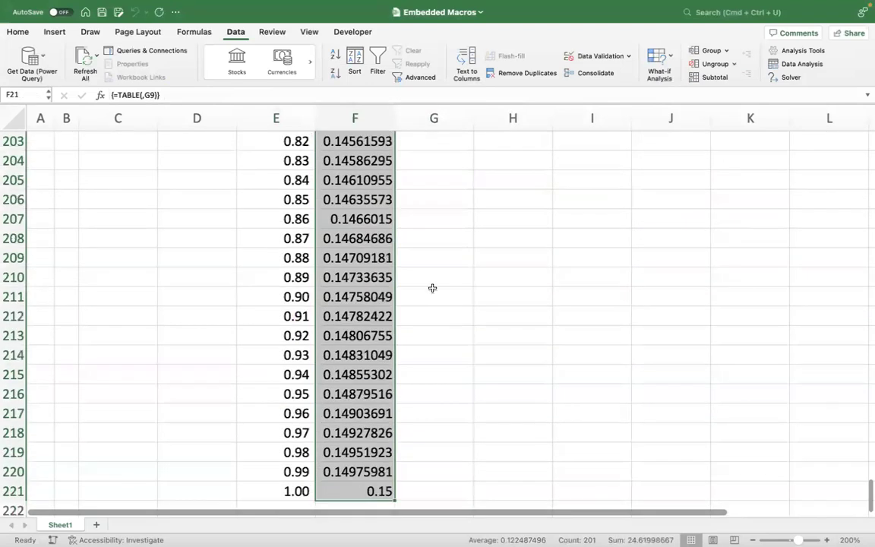
left_click(18, 32)
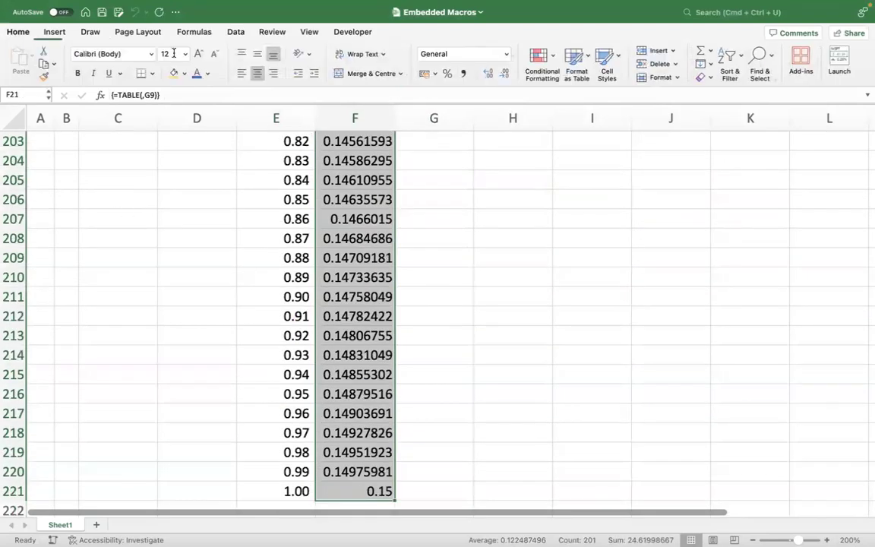
left_click(447, 74)
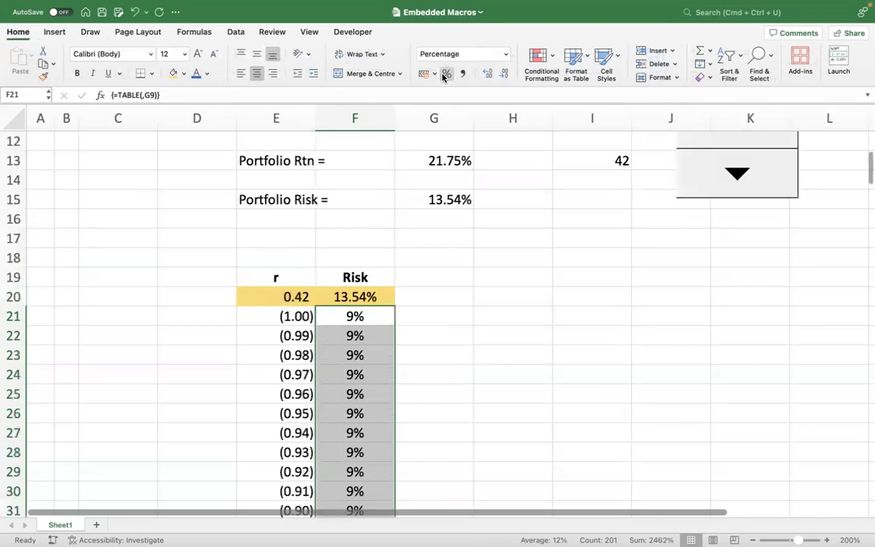
double_click(488, 74)
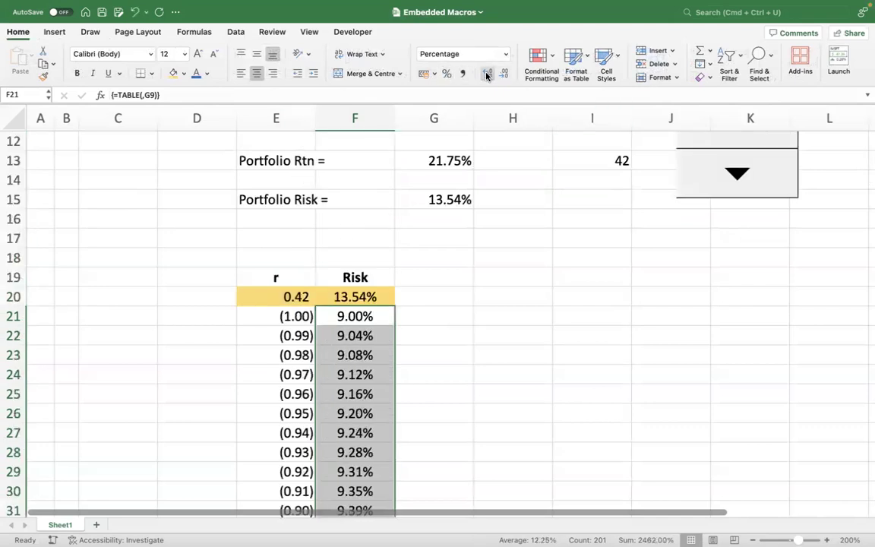
Step: Shade the first table row E21:F21, r = (1.00), light green
left_click(244, 311)
key("shift+Right")
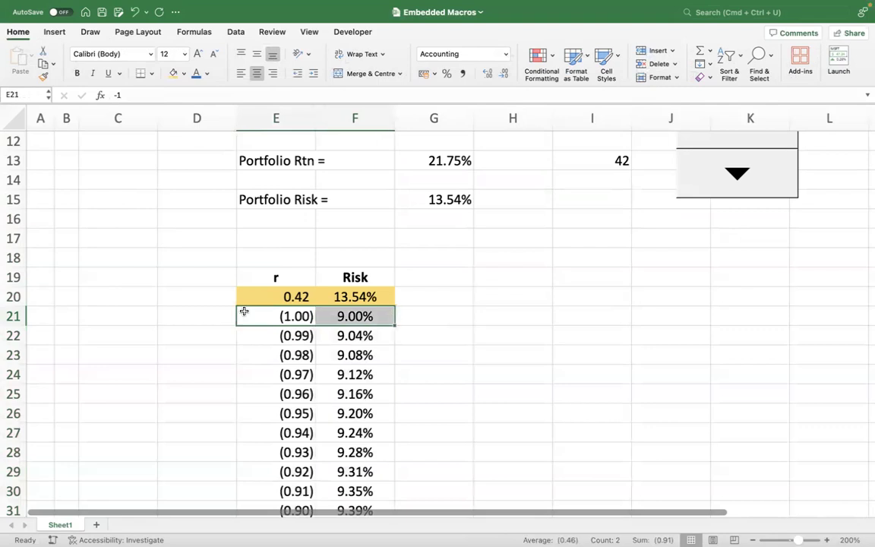
left_click(185, 74)
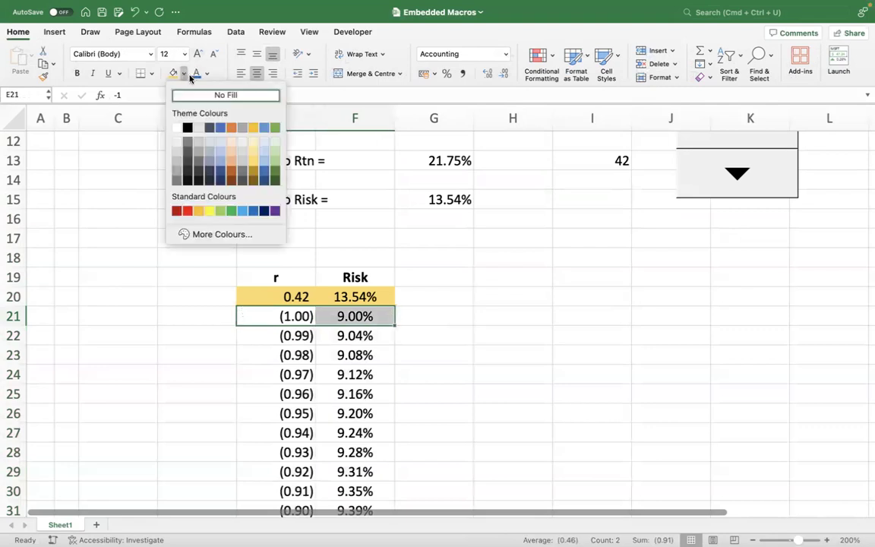
left_click(274, 148)
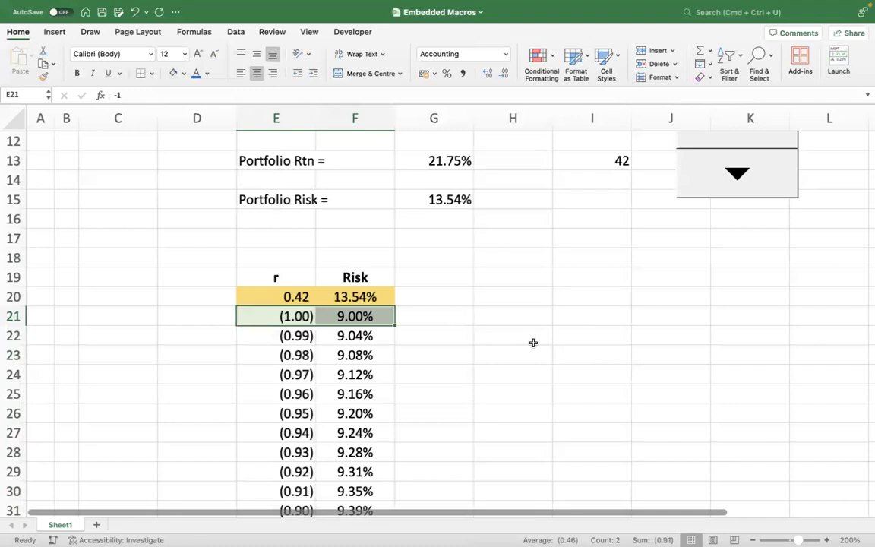
Step: Shade the last table row E221:F221, r = 1.00, light orange
key("Down")
key("Up")
key("super+Down")
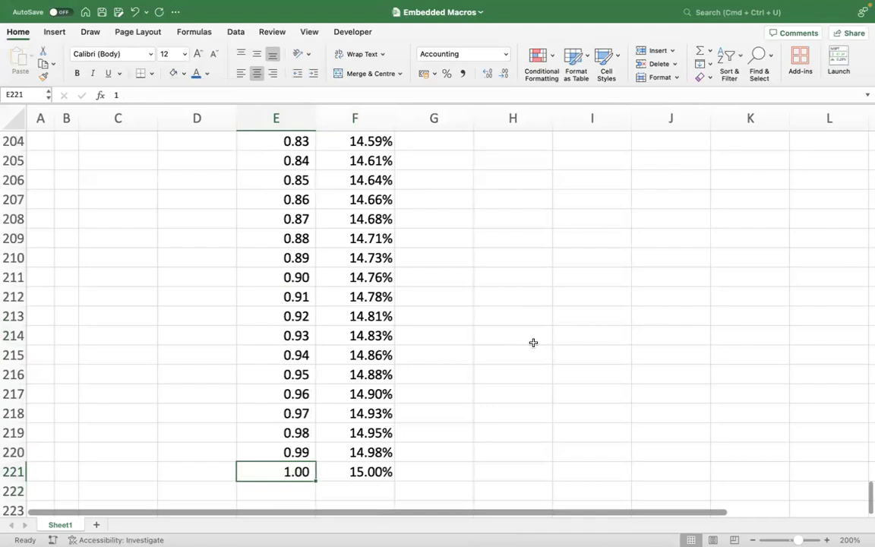
key("shift+Right")
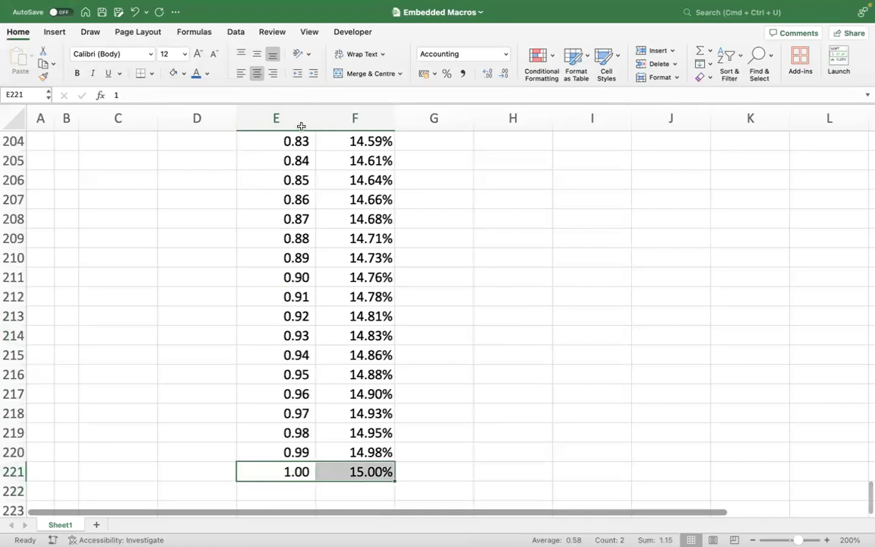
left_click(183, 73)
left_click(232, 146)
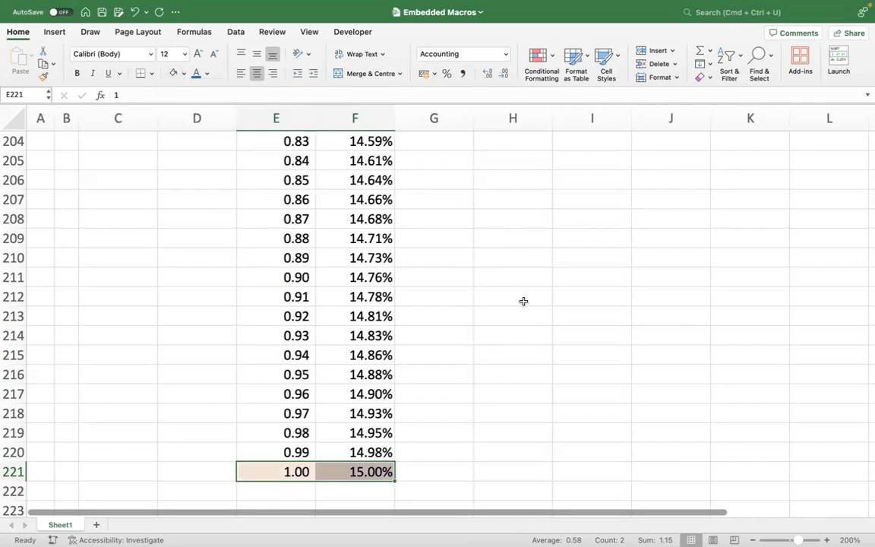
Step: Review the Risk results and reselect E21:F21 at the top of the table
key("Up")
key("Right")
key("Up")
key("Up")
key("Up")
key("Up")
key("Up")
key("Up")
key("Up")
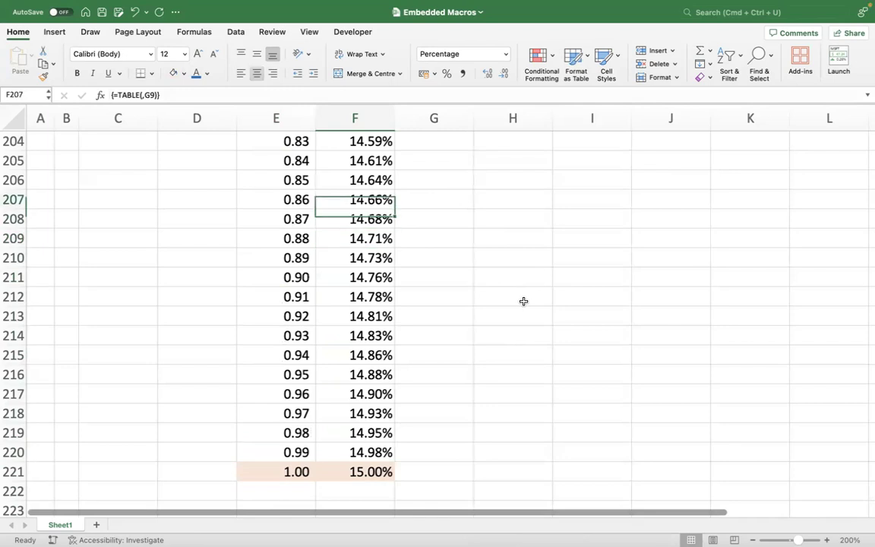
key("Up")
key("Up")
key("Up")
key("Up")
key("Up")
key("Up")
key("Up")
key("Up")
key("Up")
key("Up")
key("Up")
key("Up")
key("Up")
key("Up")
key("Up")
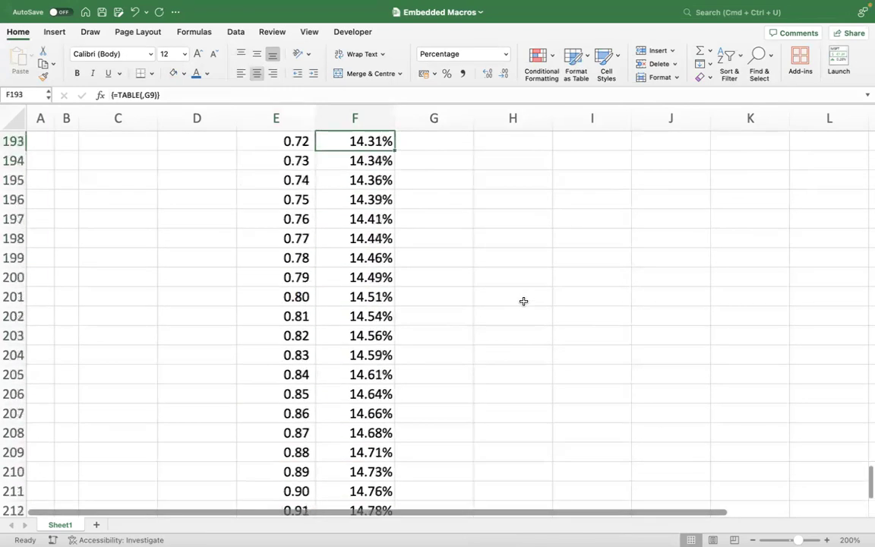
key("Up")
key("Up")
key("Up")
key("Up")
key("Up")
key("Up")
key("ctrl+Up")
key("Up")
key("Down")
key("Down")
key("Down")
key("shift+Left")
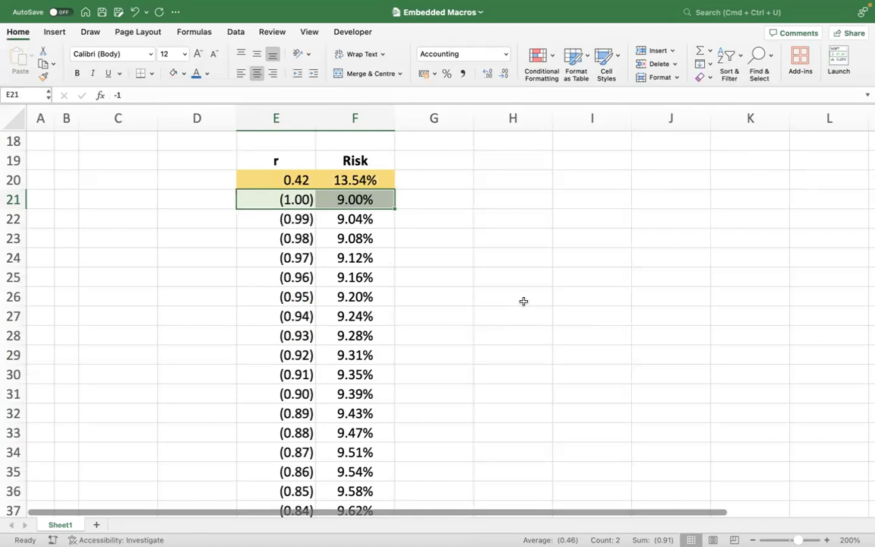
Step: Select E21:F221, insert a Scatter chart of Risk against r, and move it over columns G–L
right_click(612, 351)
left_click(207, 205)
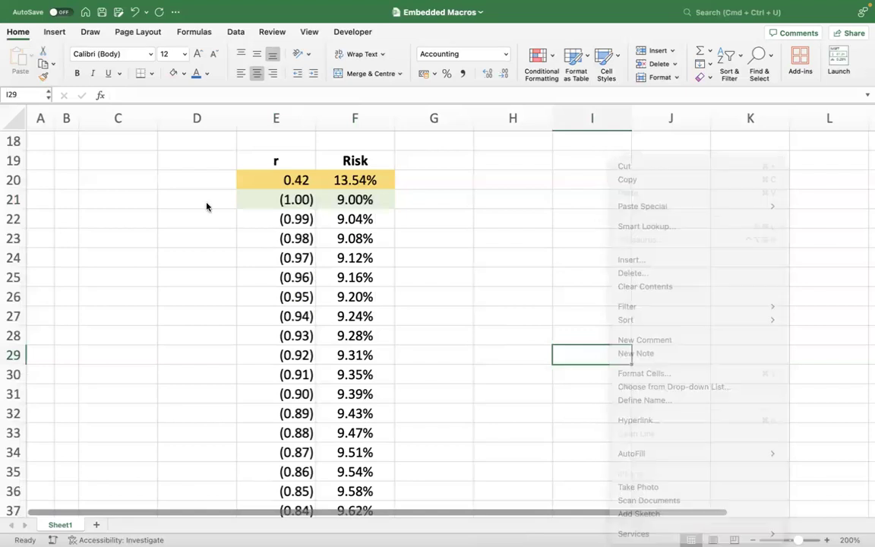
left_click_drag(273, 197, 273, 198)
key("super+shift+Down")
left_click(53, 33)
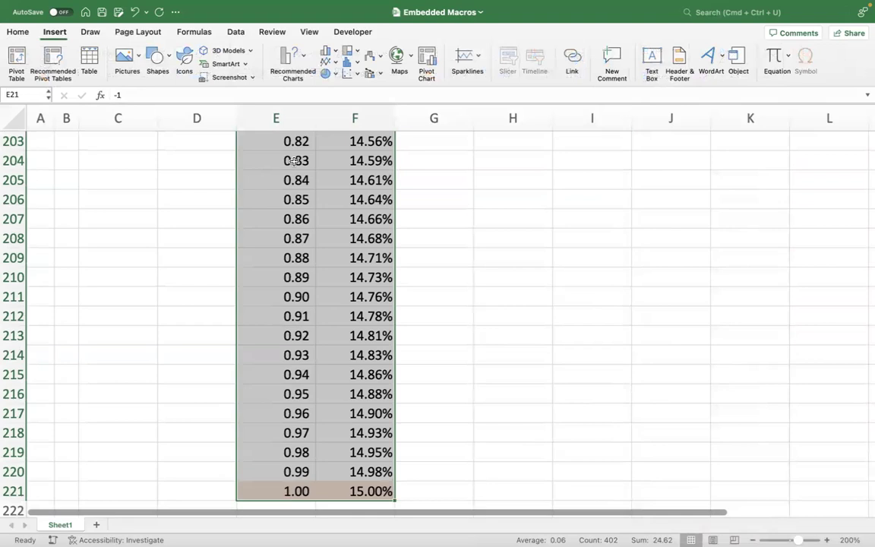
left_click(293, 61)
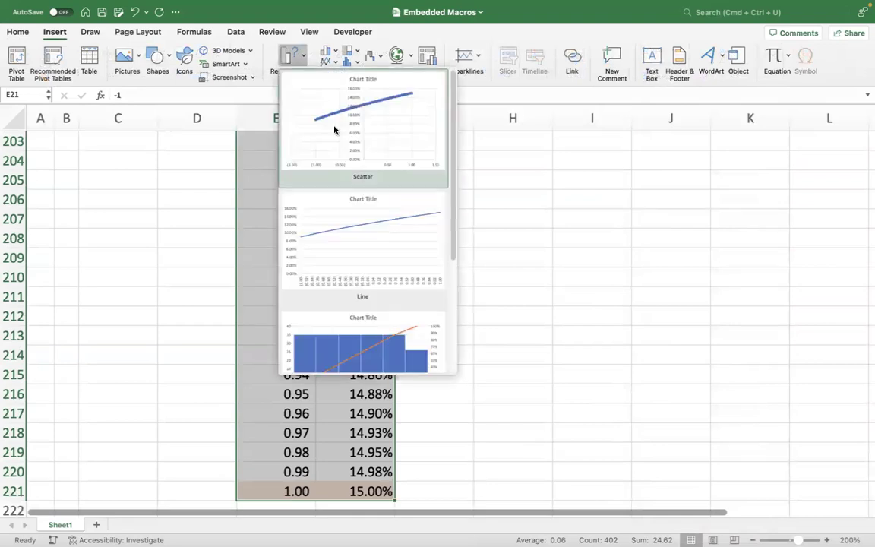
left_click(362, 164)
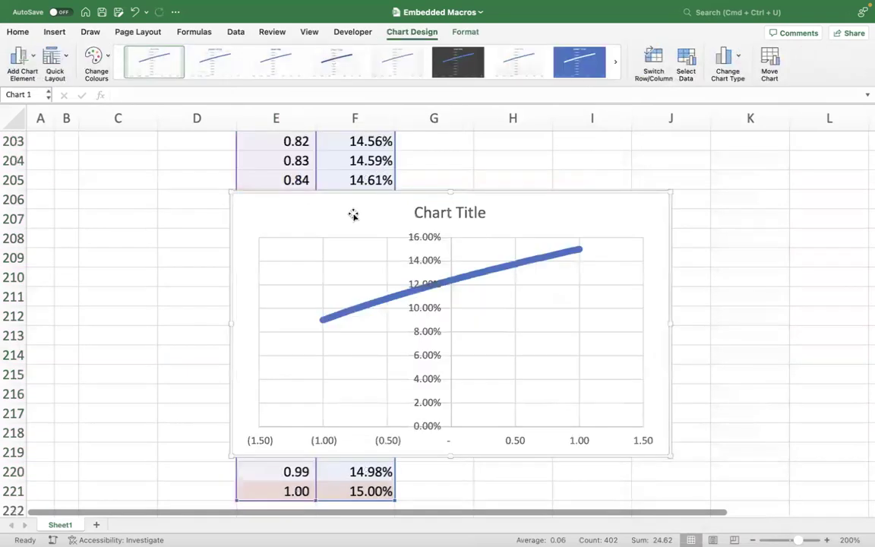
left_click_drag(353, 215, 562, 187)
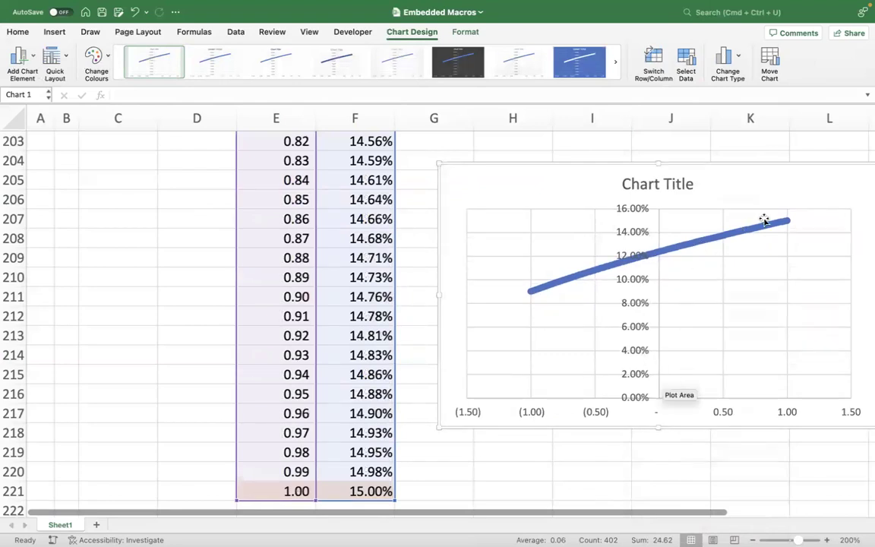
mouse_move(744, 239)
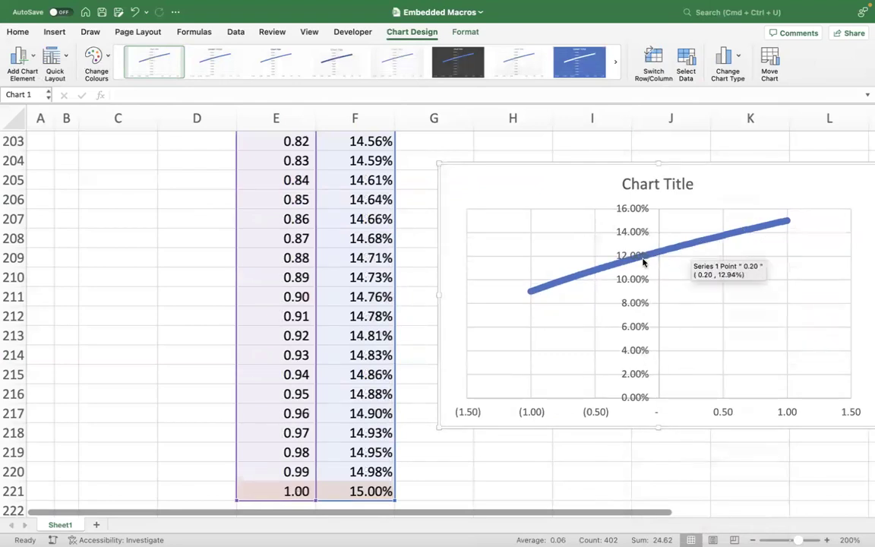
mouse_move(532, 301)
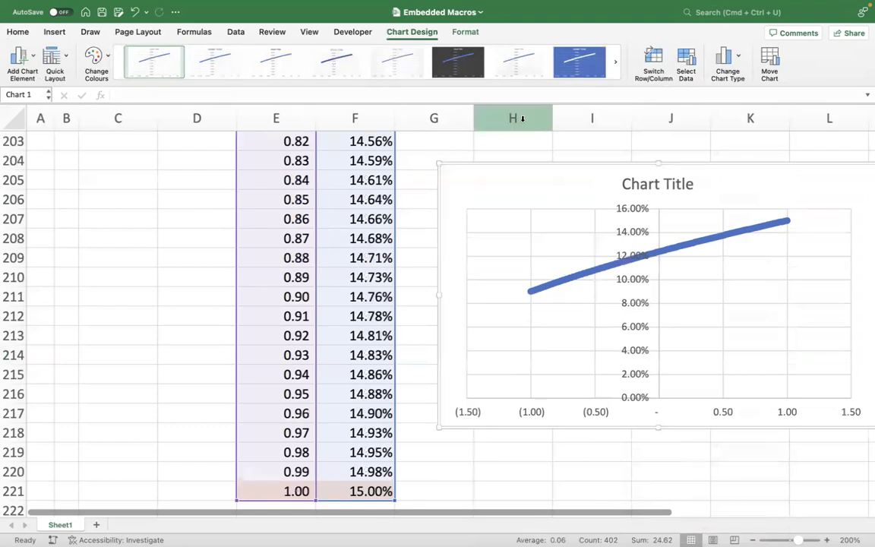
Step: Try chart styles, settling on the one with a shaded plot area
left_click(536, 76)
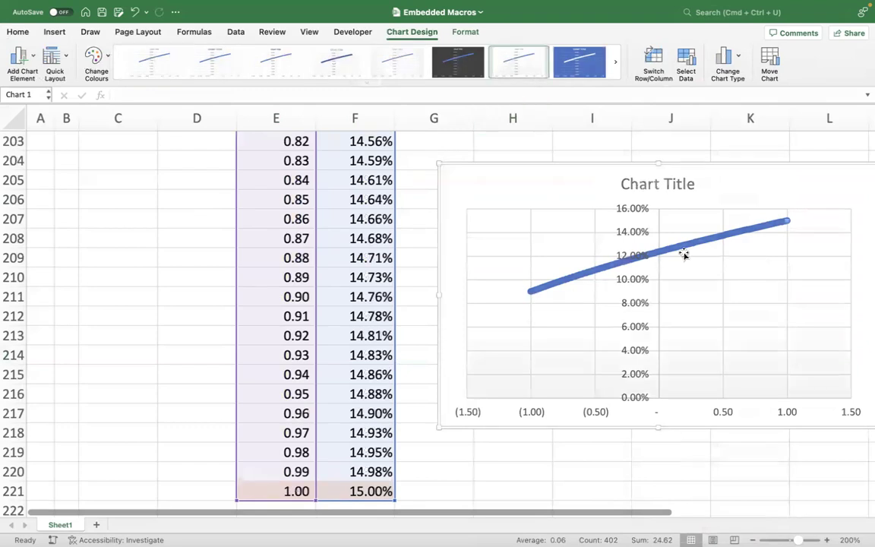
left_click(392, 71)
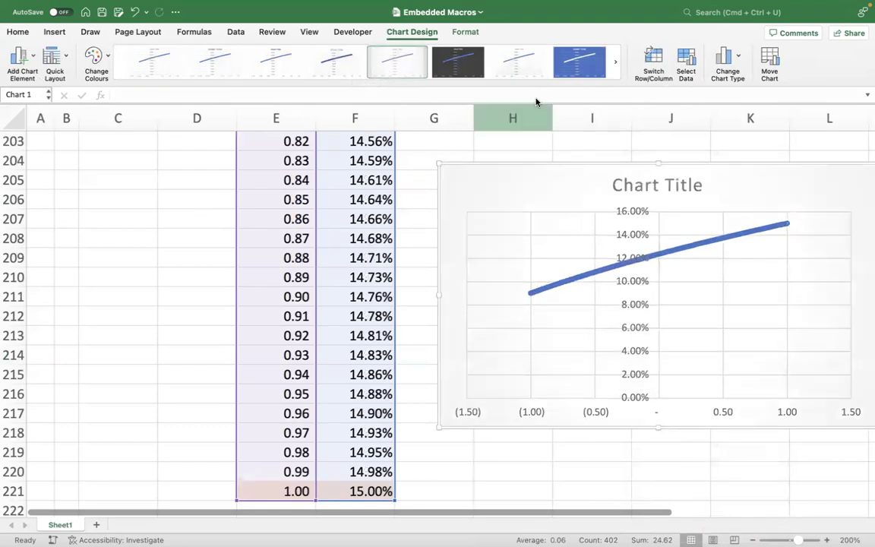
left_click(524, 71)
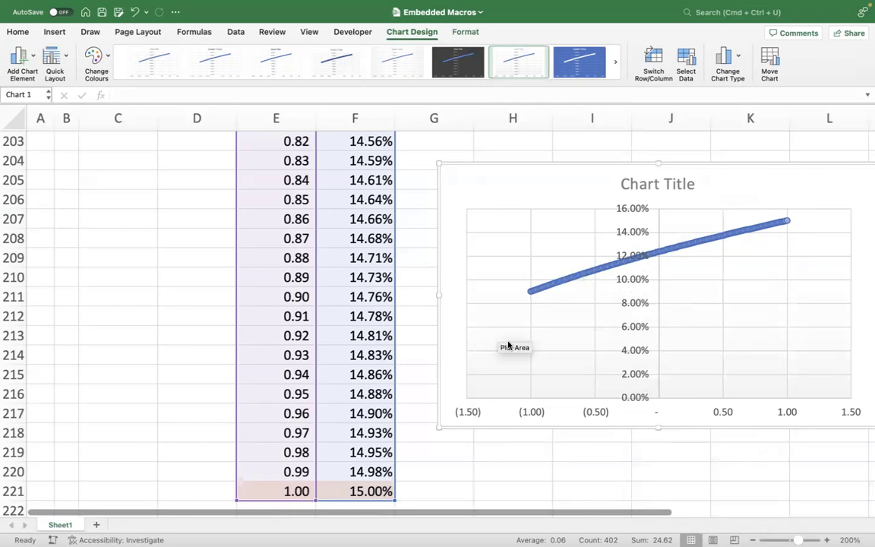
Step: Replace the chart title placeholder with IMPACT OF CORRELATION ON PORTFOLIO RISK, correcting typos
left_click(642, 188)
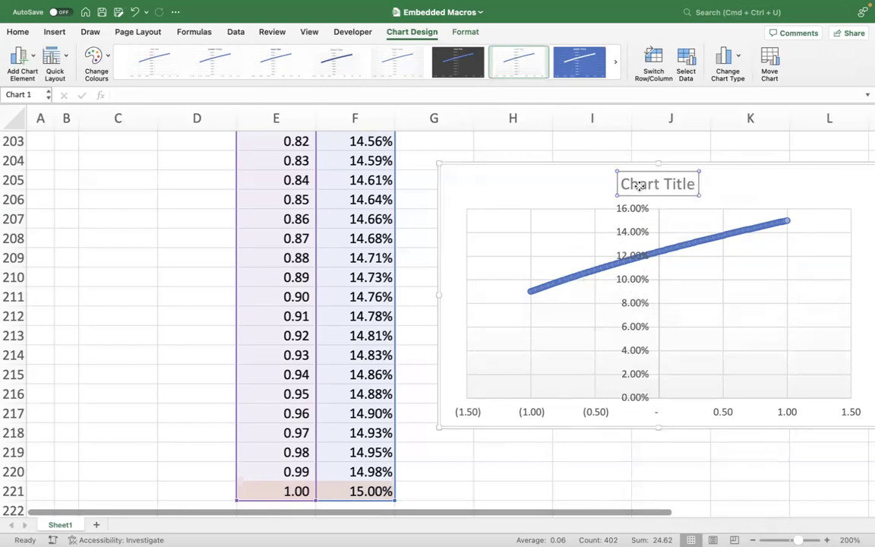
double_click(640, 185)
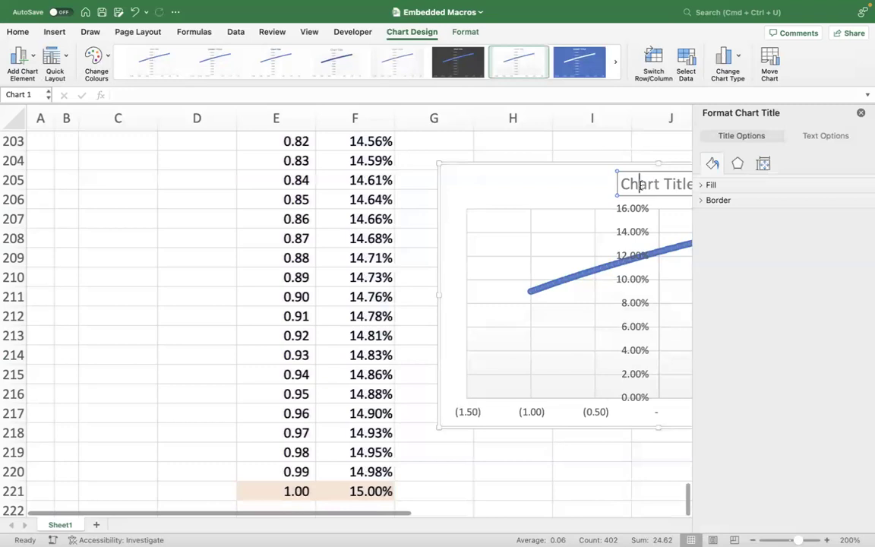
left_click(861, 112)
left_click_drag(623, 183, 693, 183)
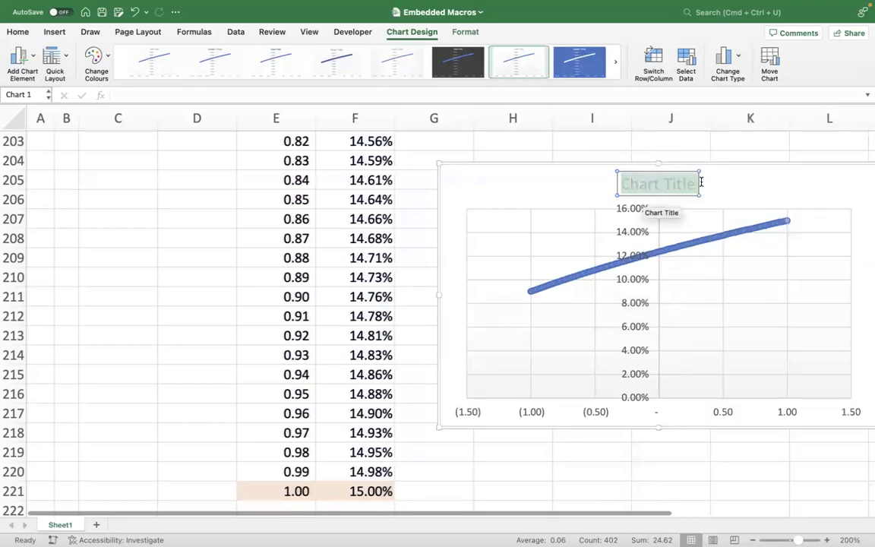
type("IMOA")
key("BackSpace")
key("BackSpace")
key("BackSpace")
key("BackSpace")
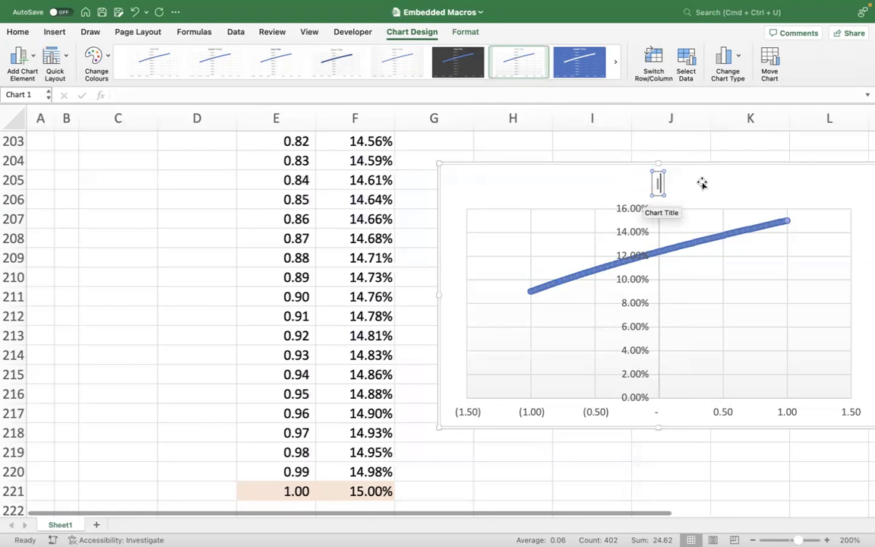
type("Impact")
key("BackSpace")
key("BackSpace")
key("BackSpace")
key("BackSpace")
key("BackSpace")
key("BackSpace")
type("IMPACT")
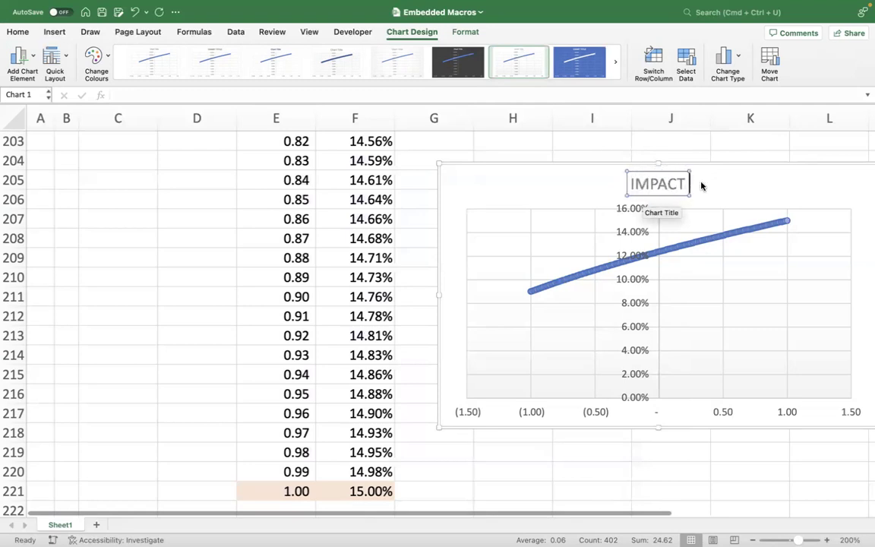
type(" OF")
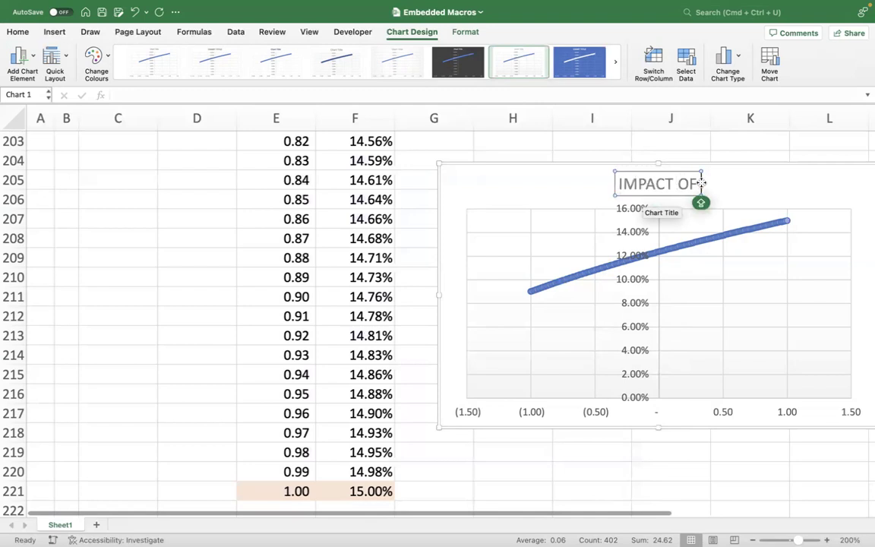
type(" C")
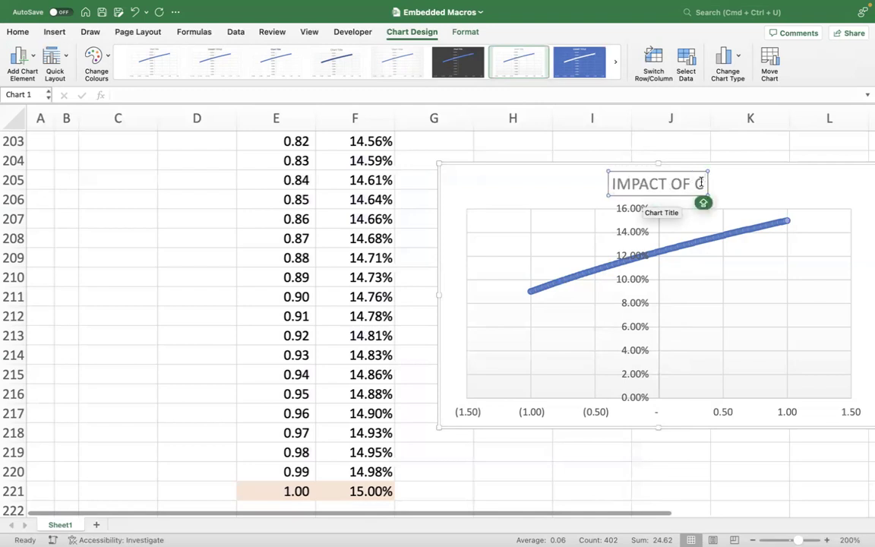
type("ORRELATUIO")
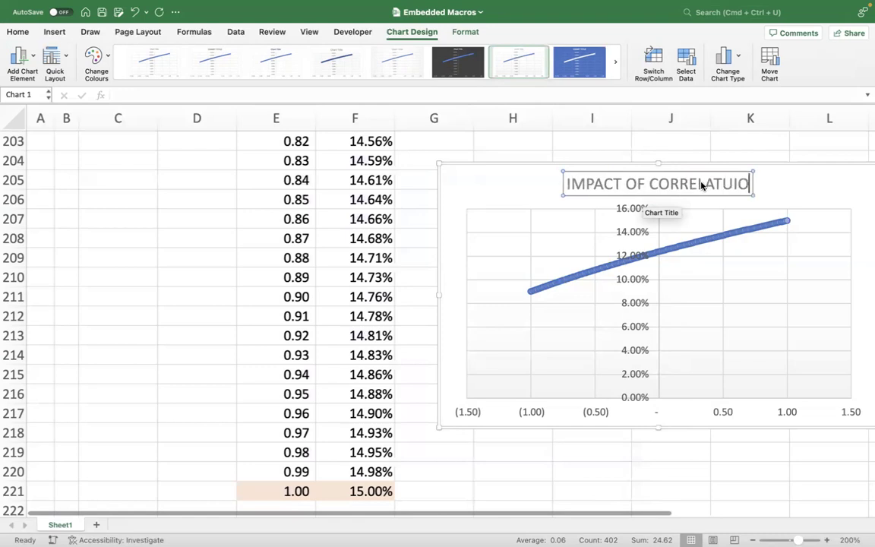
key("BackSpace")
key("BackSpace")
key("BackSpace")
type("ION")
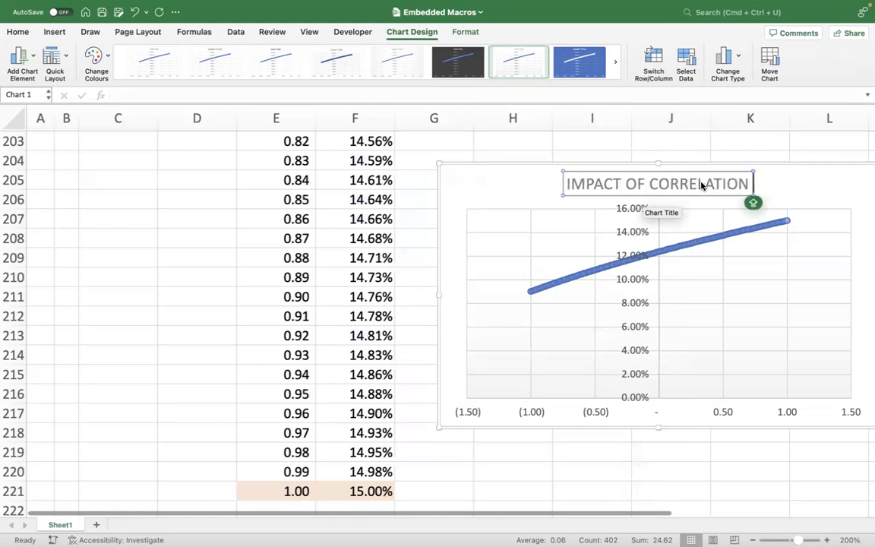
type(" OF")
key("BackSpace")
type("N")
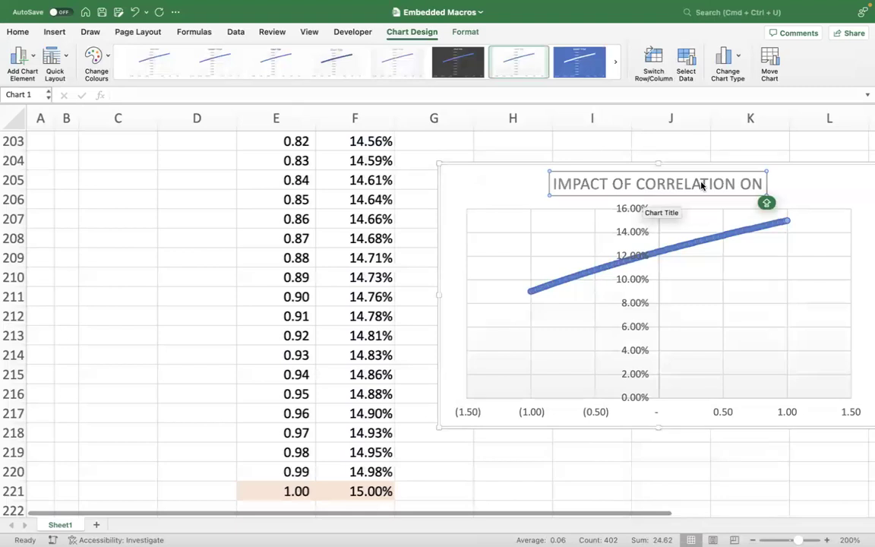
type(" POR")
key("BackSpace")
key("BackSpace")
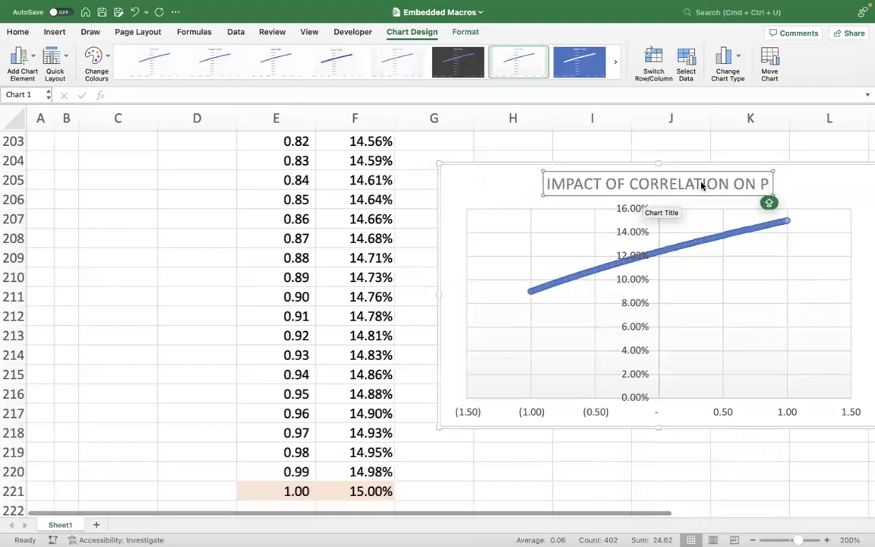
type("ORTFOLIO ")
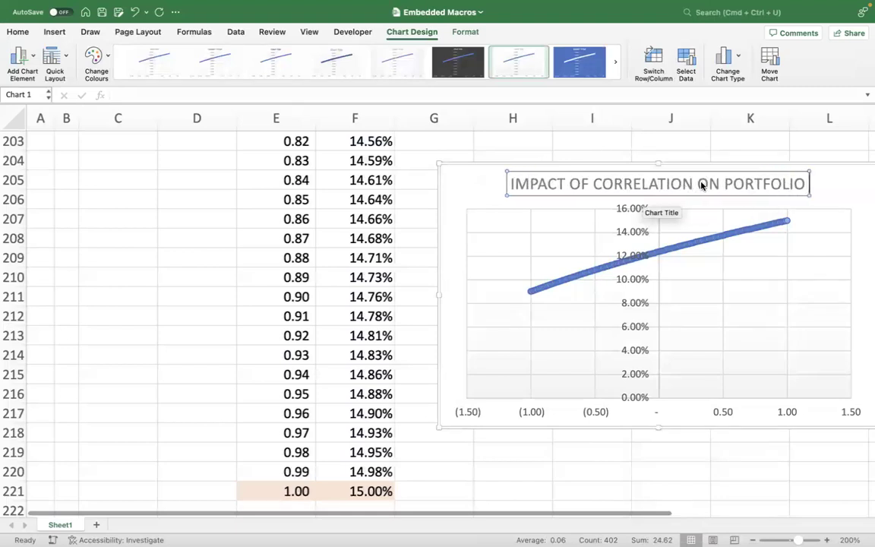
type("RISAK")
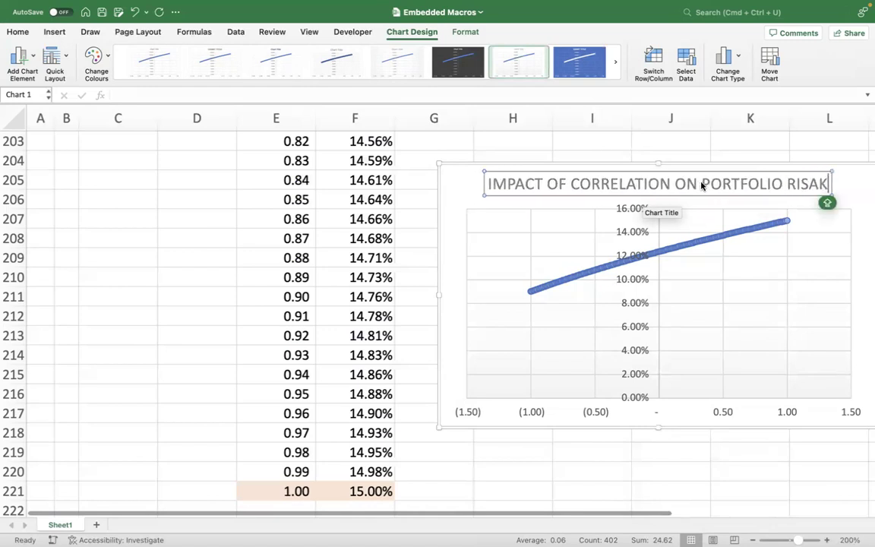
key("BackSpace")
key("BackSpace")
Step: Add the final K to the chart title and finish editing it
type("K")
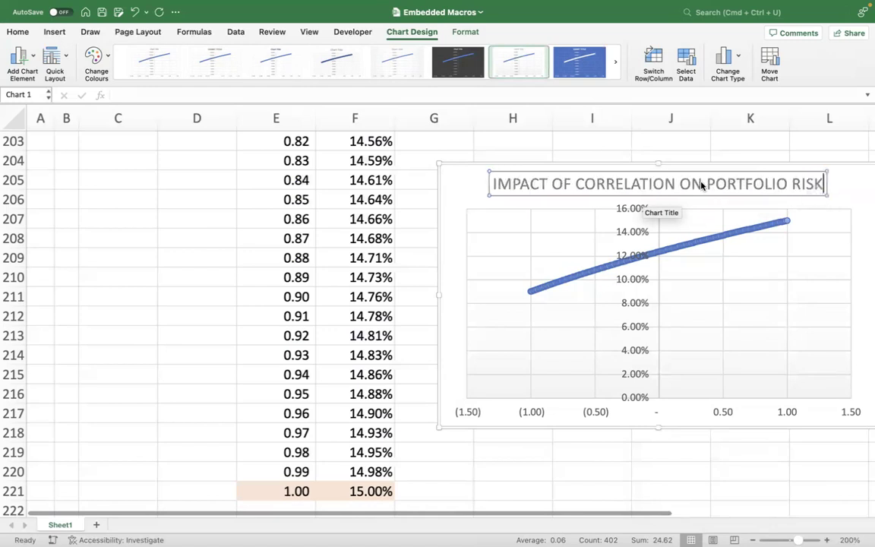
left_click(672, 465)
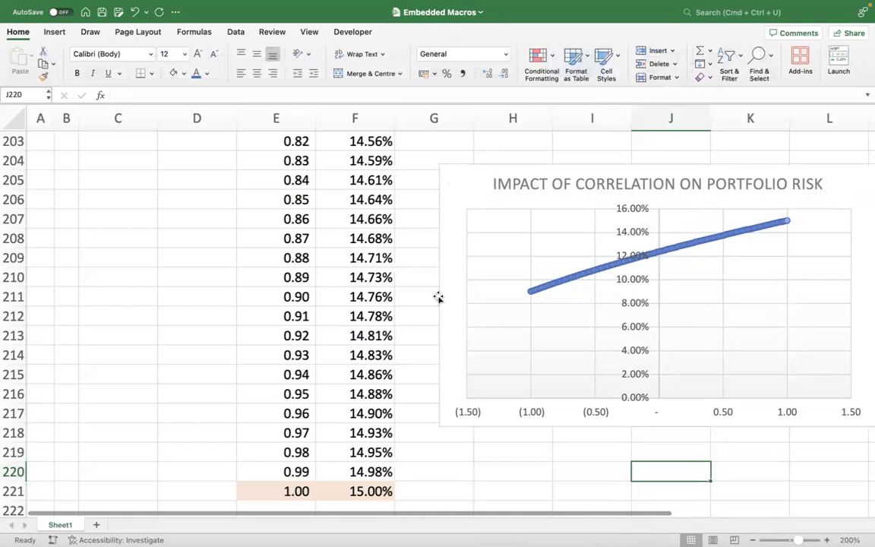
scroll(438, 297, "up", 5)
Step: Move the chart higher on the sheet and scroll back up to row 1
left_click_drag(536, 380, 519, 161)
left_click(122, 260)
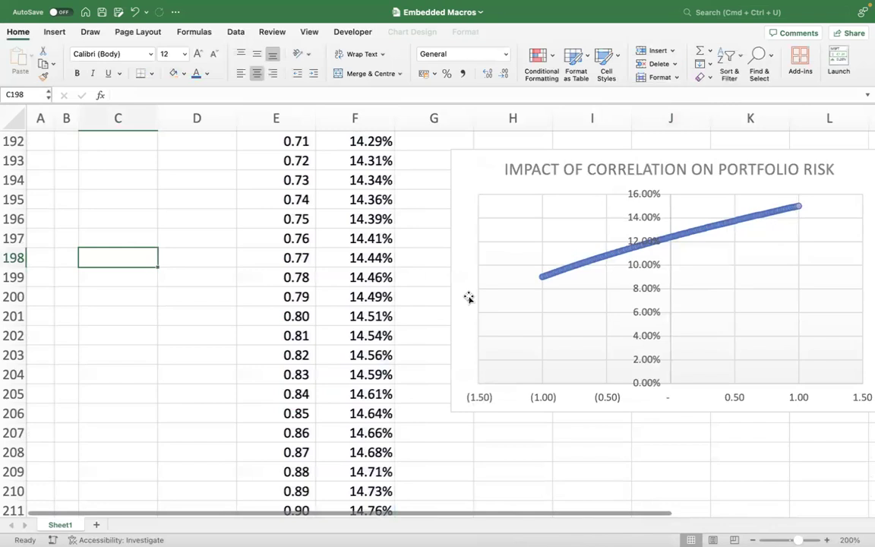
scroll(461, 186, "up", 10)
scroll(460, 187, "up", 20)
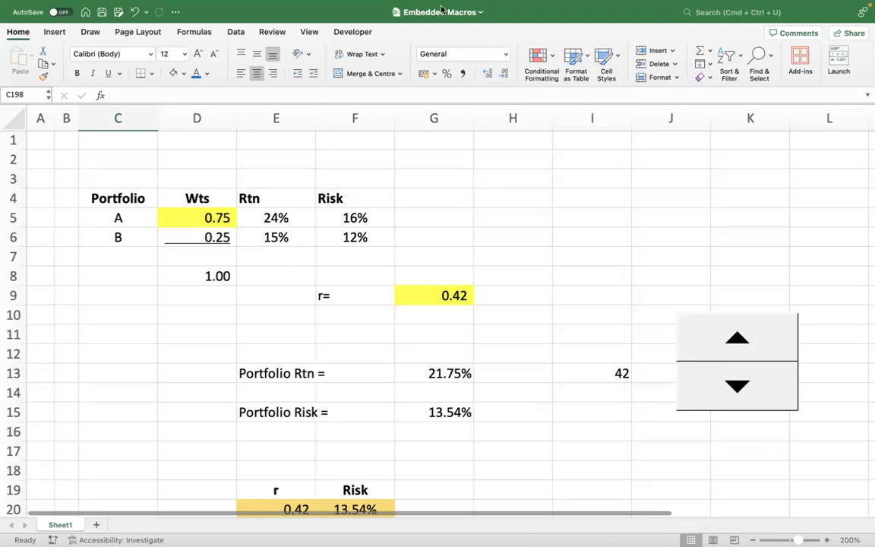
Step: Insert a horizontal scroll bar form control drawn across H5:K6
left_click(345, 32)
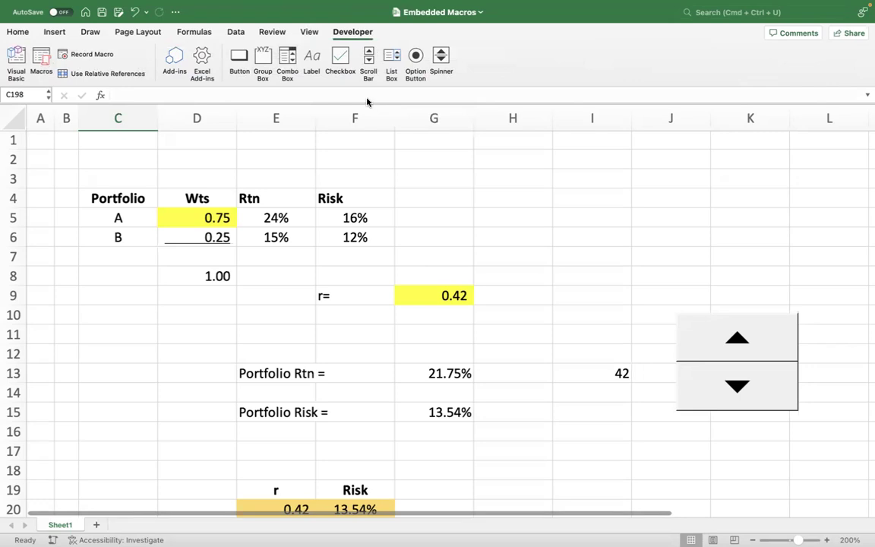
left_click(368, 58)
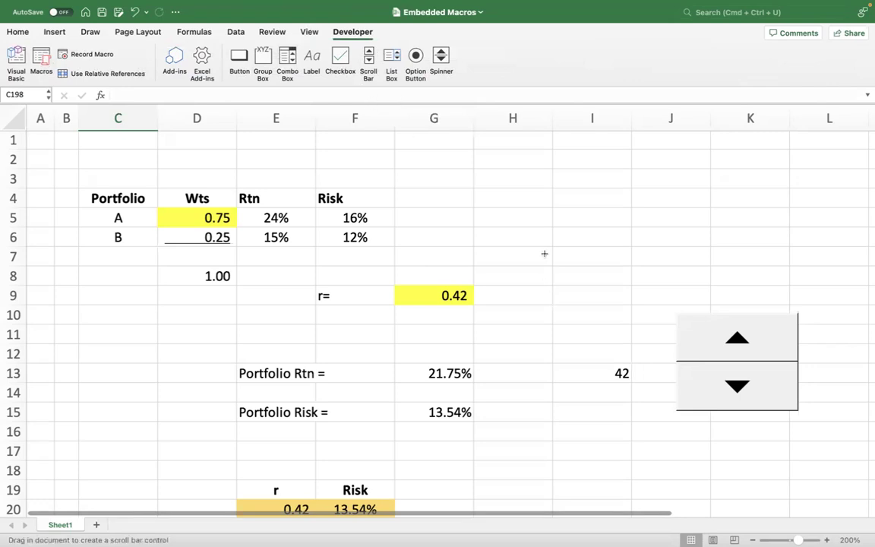
left_click_drag(548, 223, 792, 261)
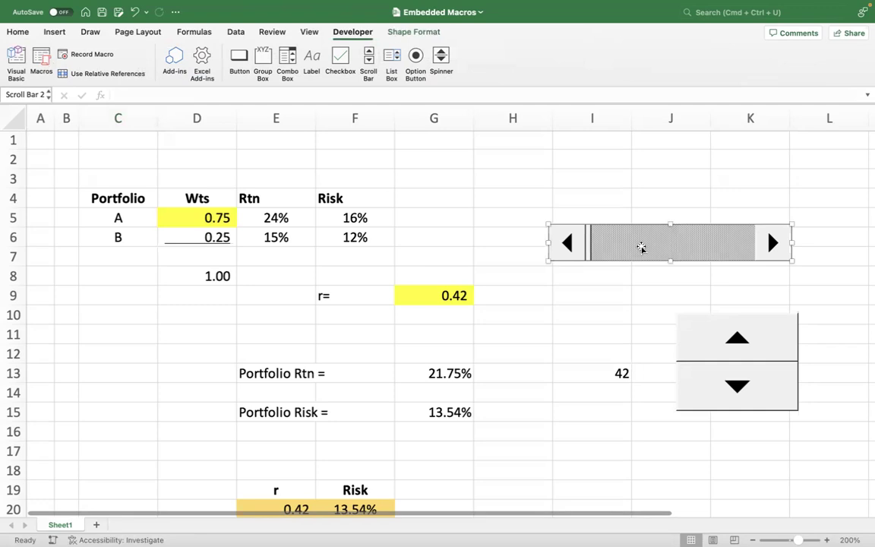
Step: Inspect the scroll bar's Format Control settings (range 0–100, step 1) and cancel without changes
right_click(641, 246)
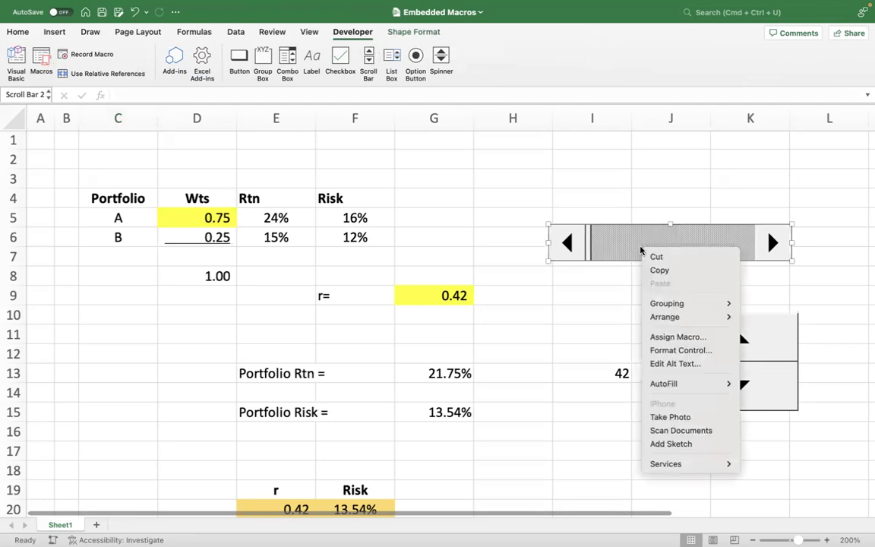
left_click(662, 351)
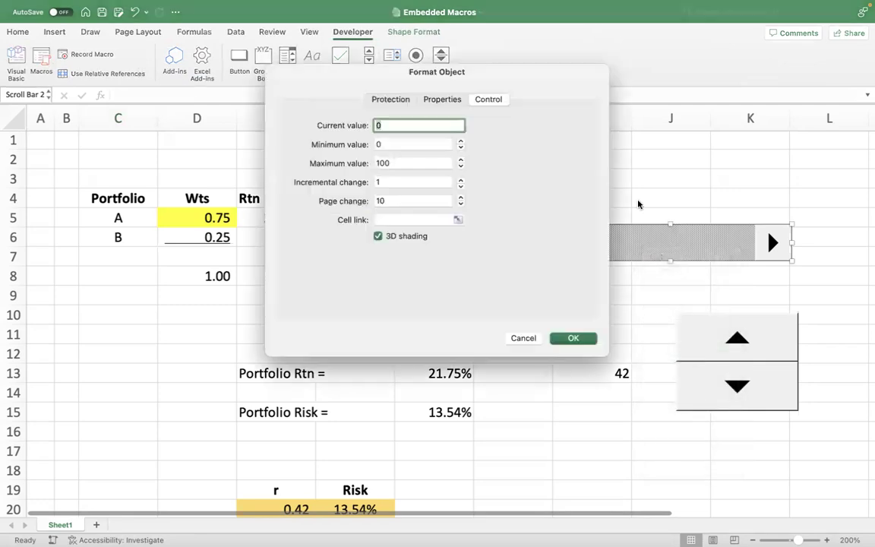
left_click(459, 147)
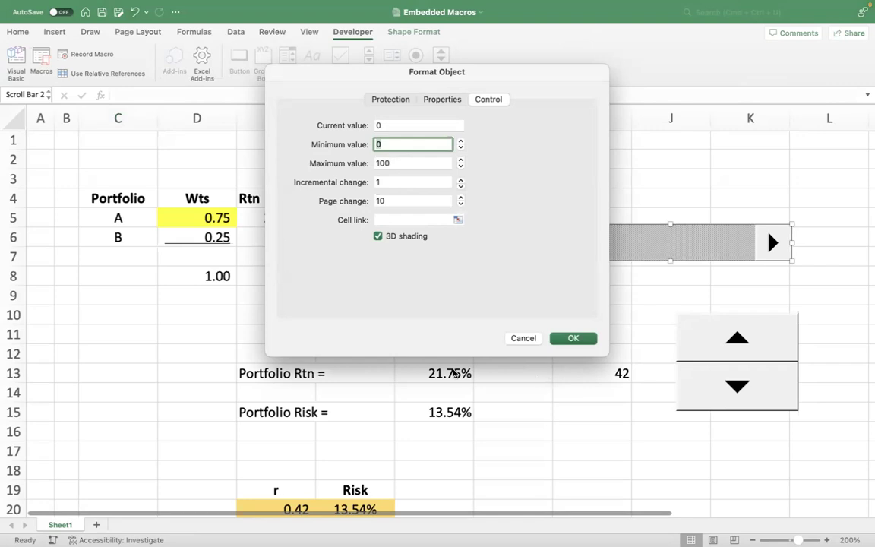
left_click(521, 338)
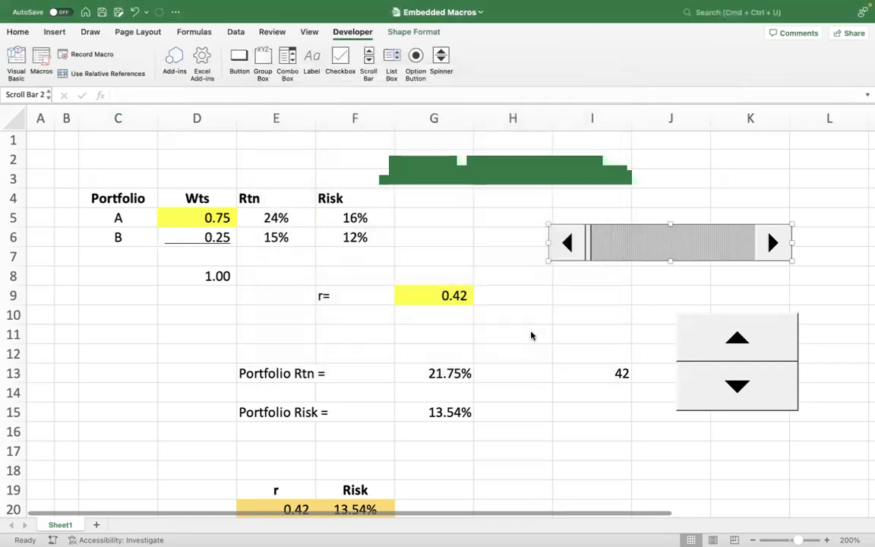
right_click(616, 231)
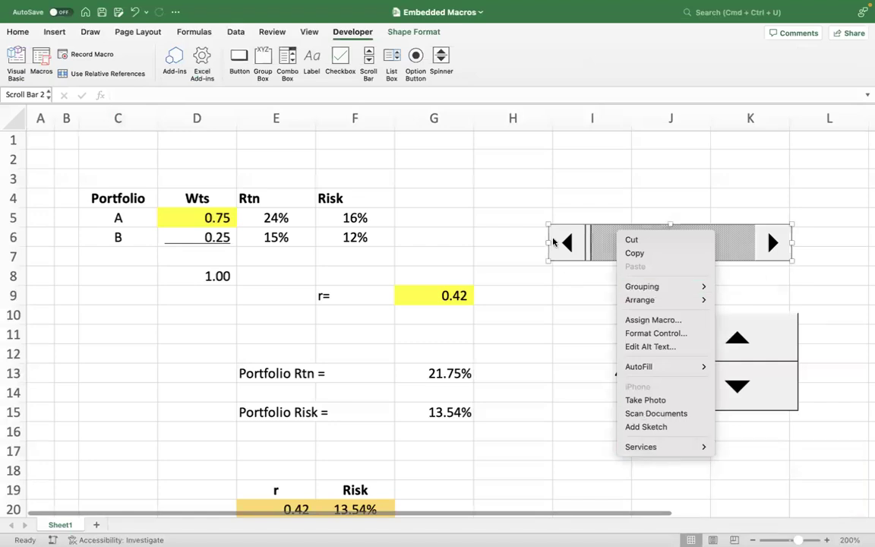
left_click(560, 254)
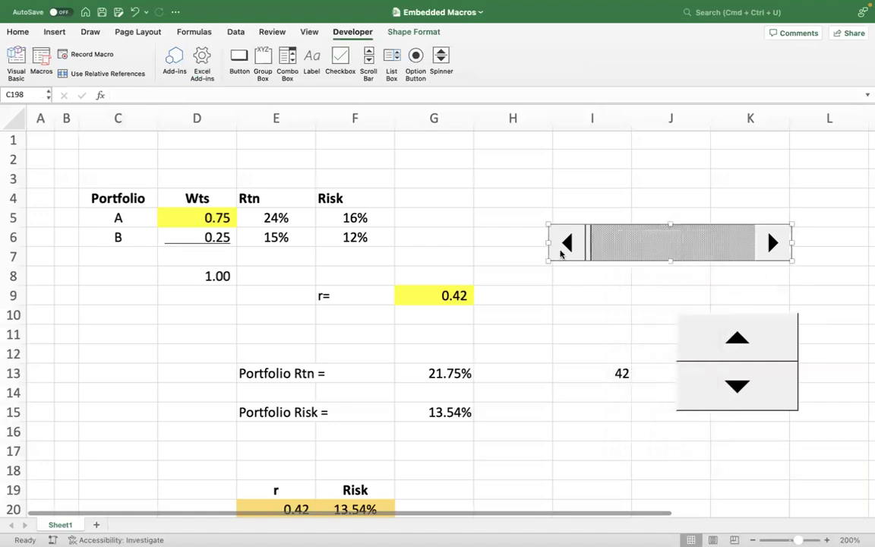
Step: Delete the scroll bar, then check that I13 holds 42 and G9 contains =I13/100
key("Delete")
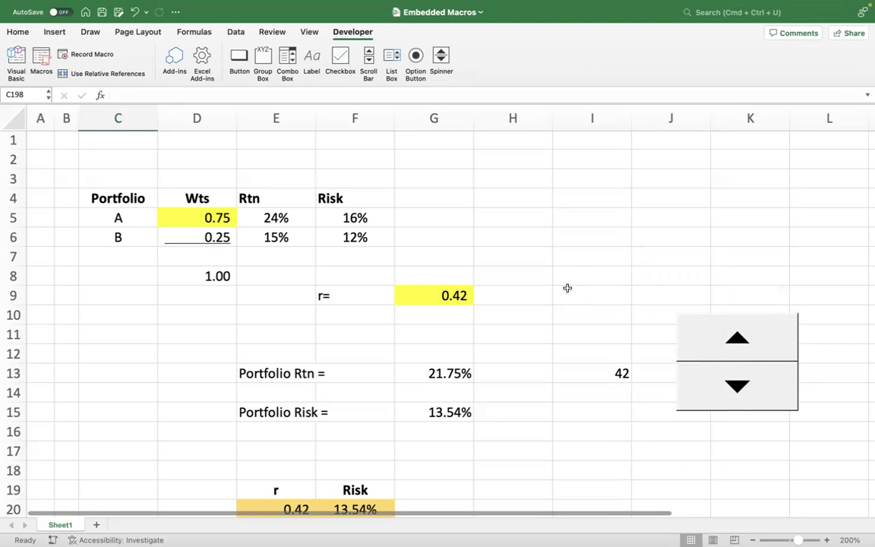
left_click(609, 370)
left_click(424, 304)
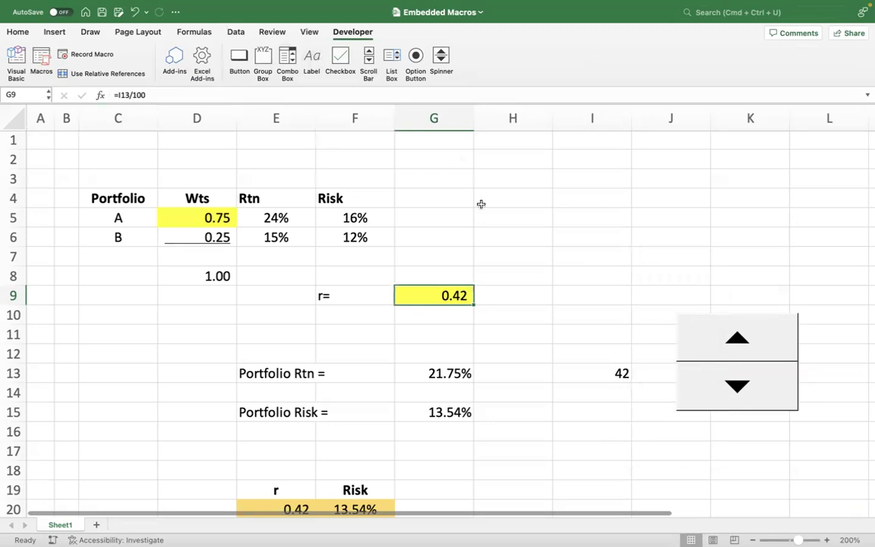
scroll(463, 197, "up", 1)
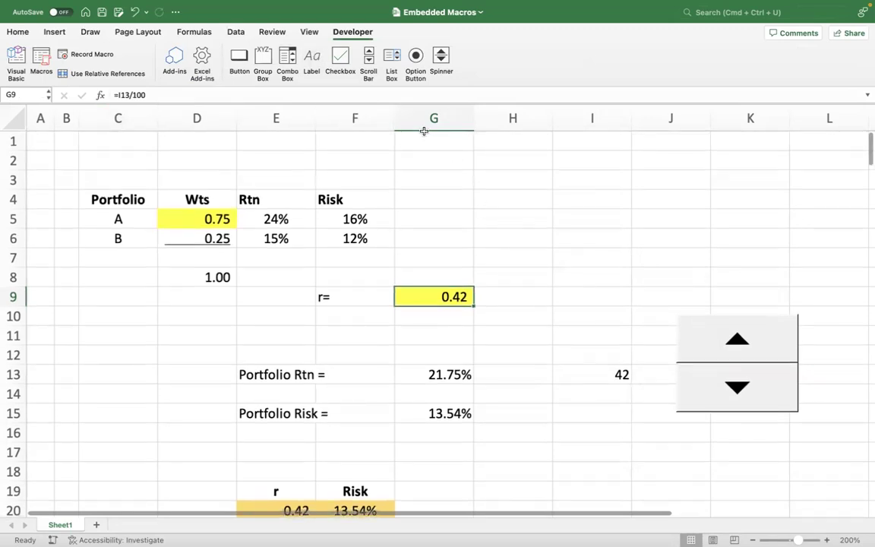